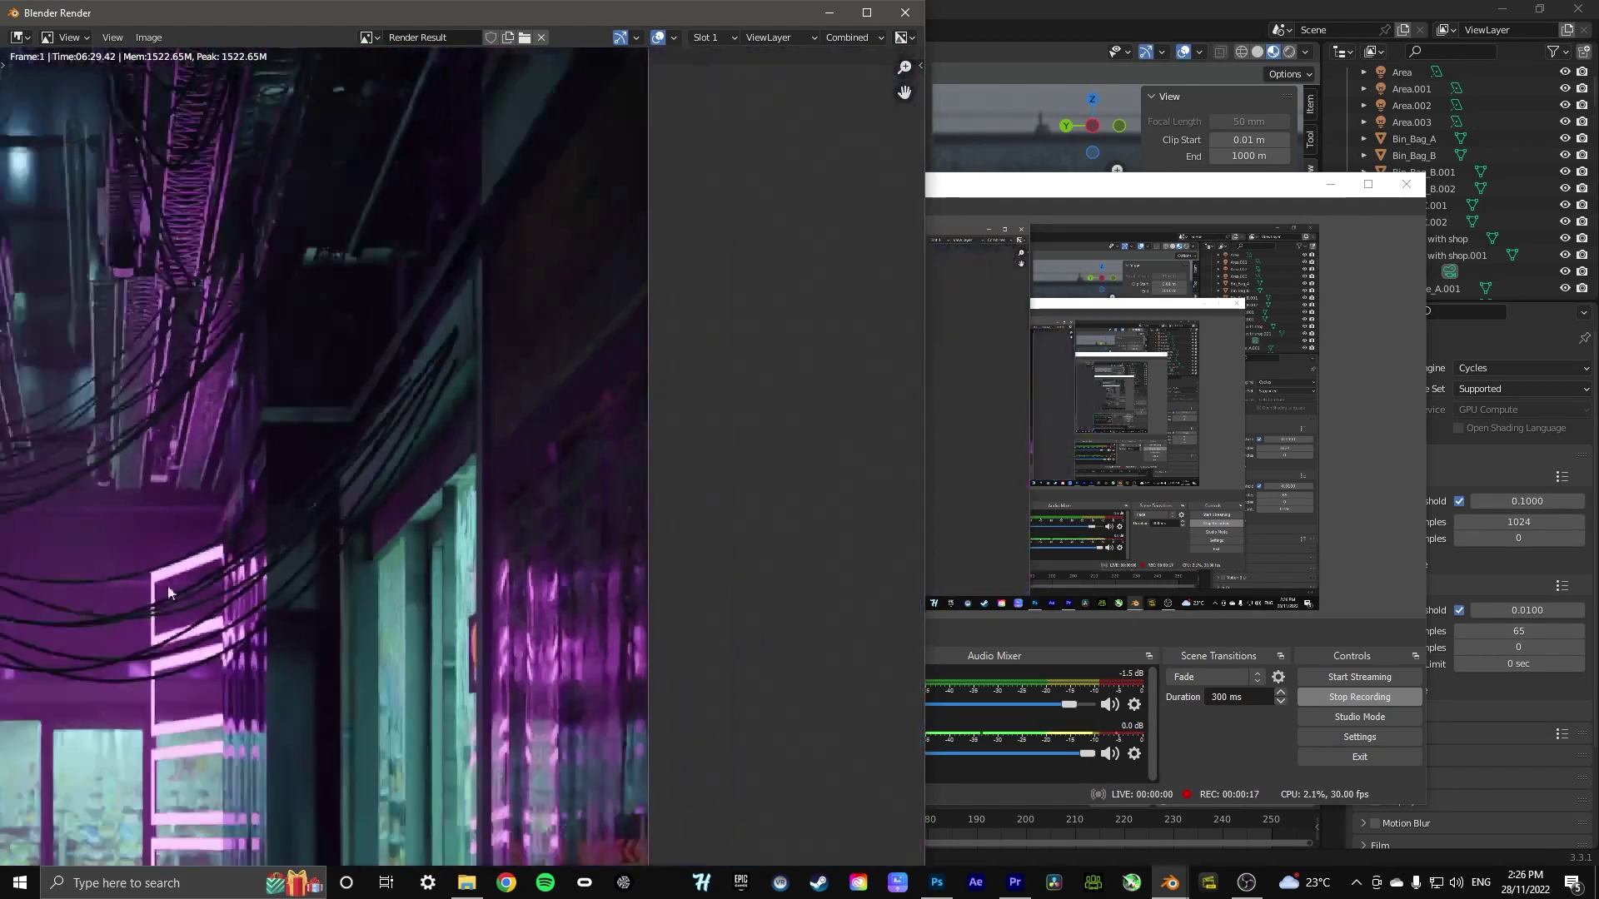
{"action": "scroll", "coordinate": [469, 404], "scroll_direction": "down", "scroll_amount": 5}
Edit the Textures.com page address to combine the 'sign' search with the 'japan' keyword
{"action": "middle_click_drag", "start_coordinate": [237, 408], "coordinate": [307, 267]}
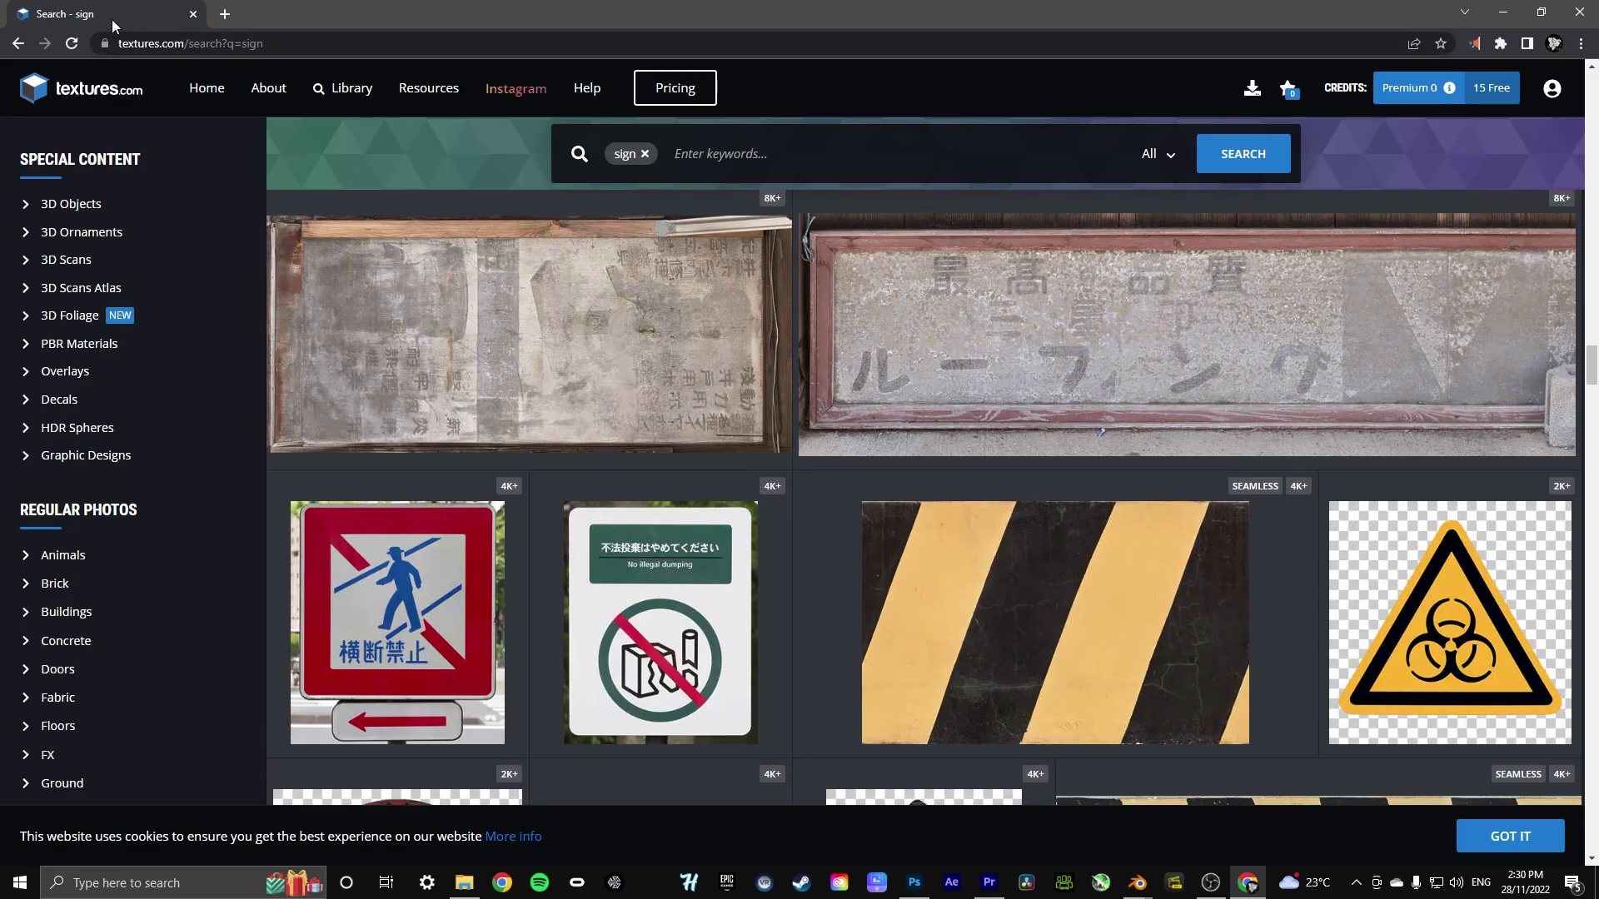
{"action": "left_click_drag", "start_coordinate": [118, 45], "coordinate": [275, 44]}
{"action": "left_click", "coordinate": [304, 48]}
Scroll the Japanese sign results, opening SignsJapan0018's details and closing them again
{"action": "scroll", "coordinate": [749, 400], "scroll_direction": "down", "scroll_amount": 8}
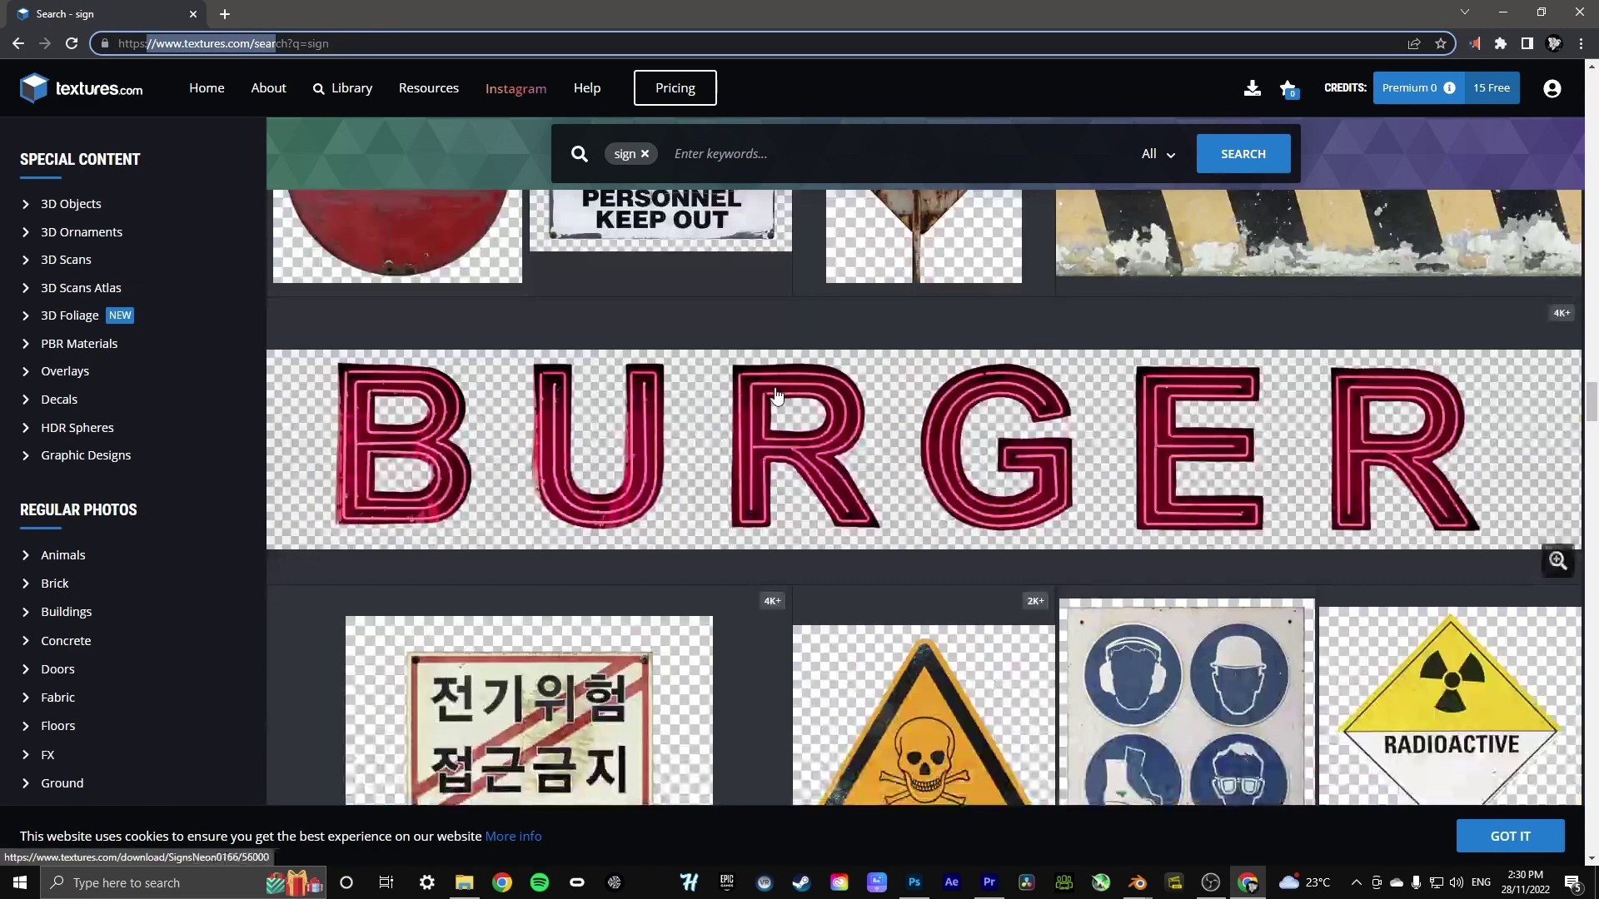
{"action": "scroll", "coordinate": [770, 393], "scroll_direction": "down", "scroll_amount": 15}
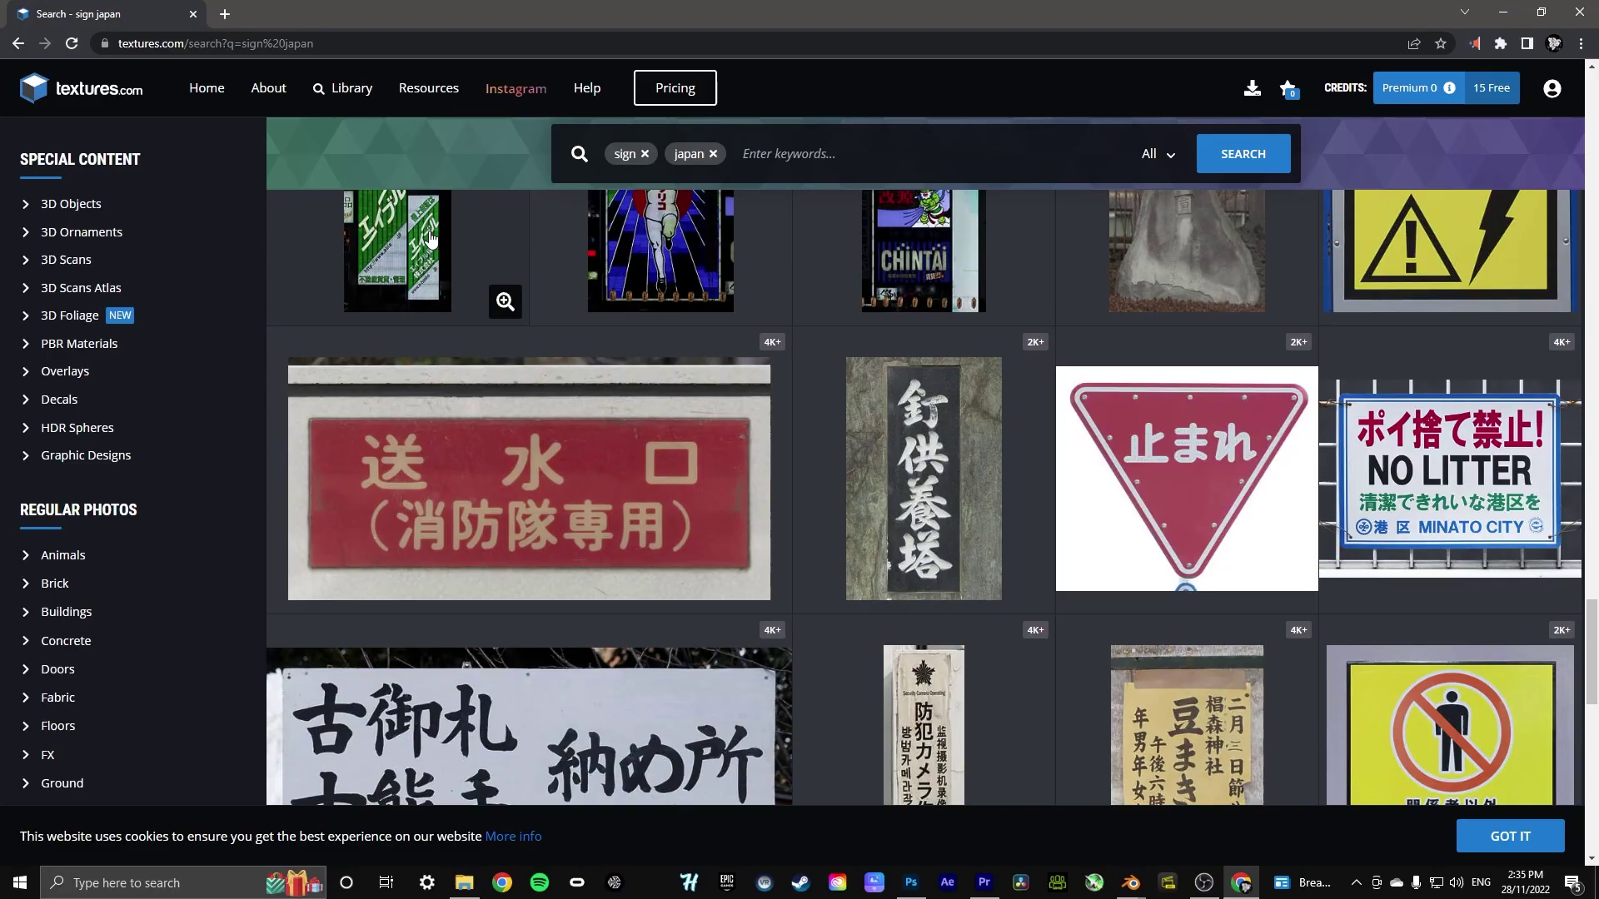
{"action": "scroll", "coordinate": [681, 398], "scroll_direction": "up", "scroll_amount": 2}
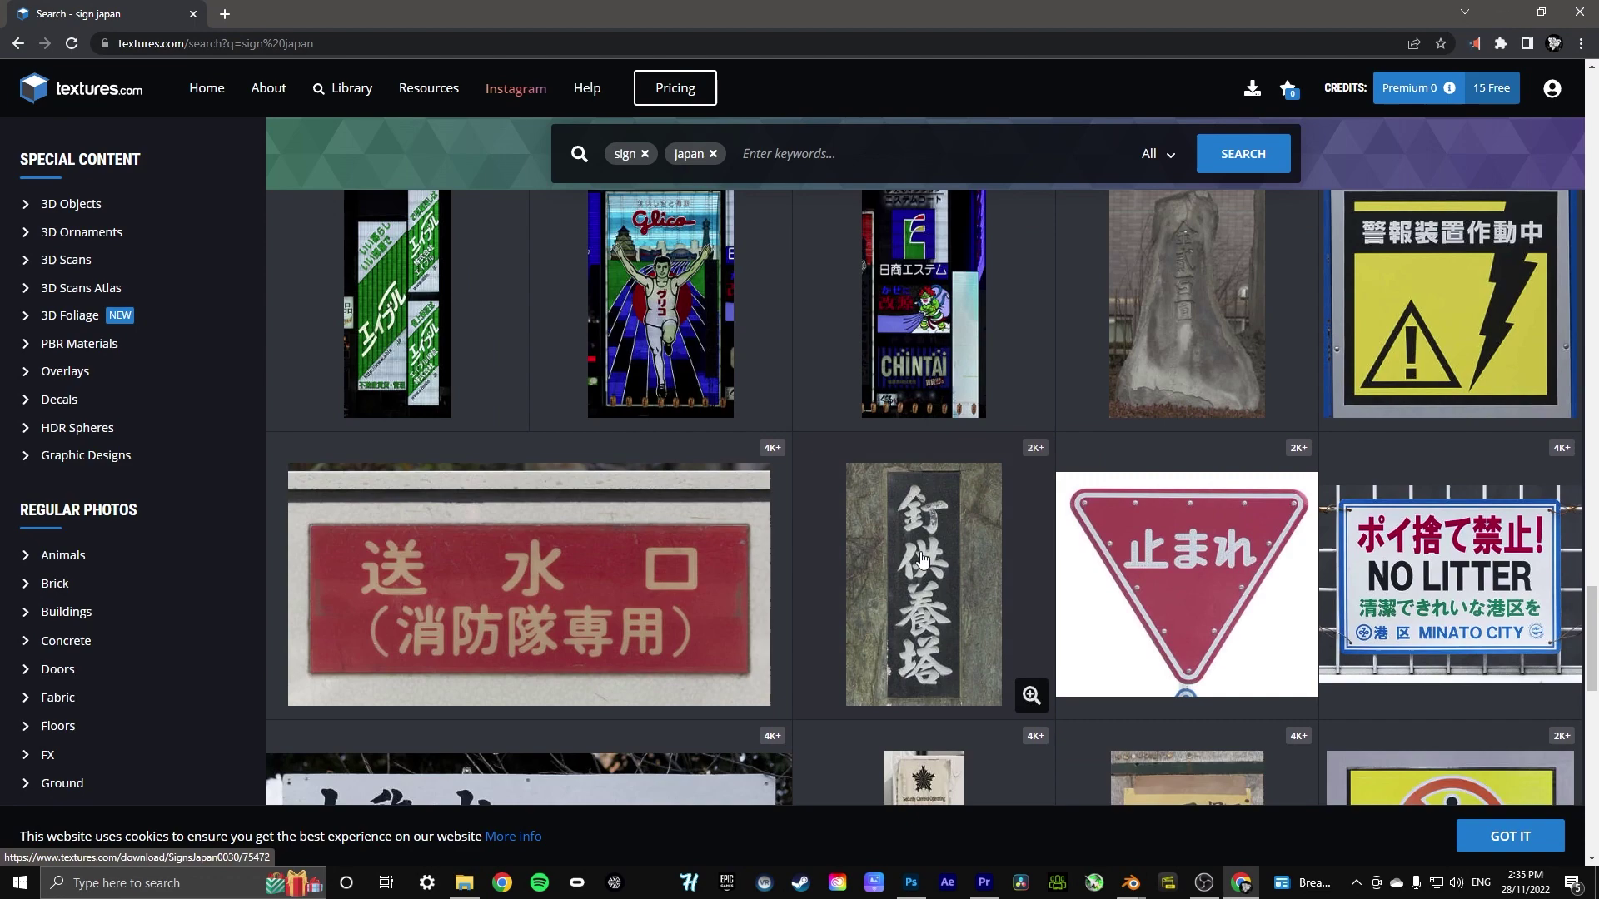
{"action": "scroll", "coordinate": [931, 324], "scroll_direction": "down", "scroll_amount": 4}
{"action": "scroll", "coordinate": [931, 324], "scroll_direction": "up", "scroll_amount": 2}
{"action": "left_click", "coordinate": [552, 483]}
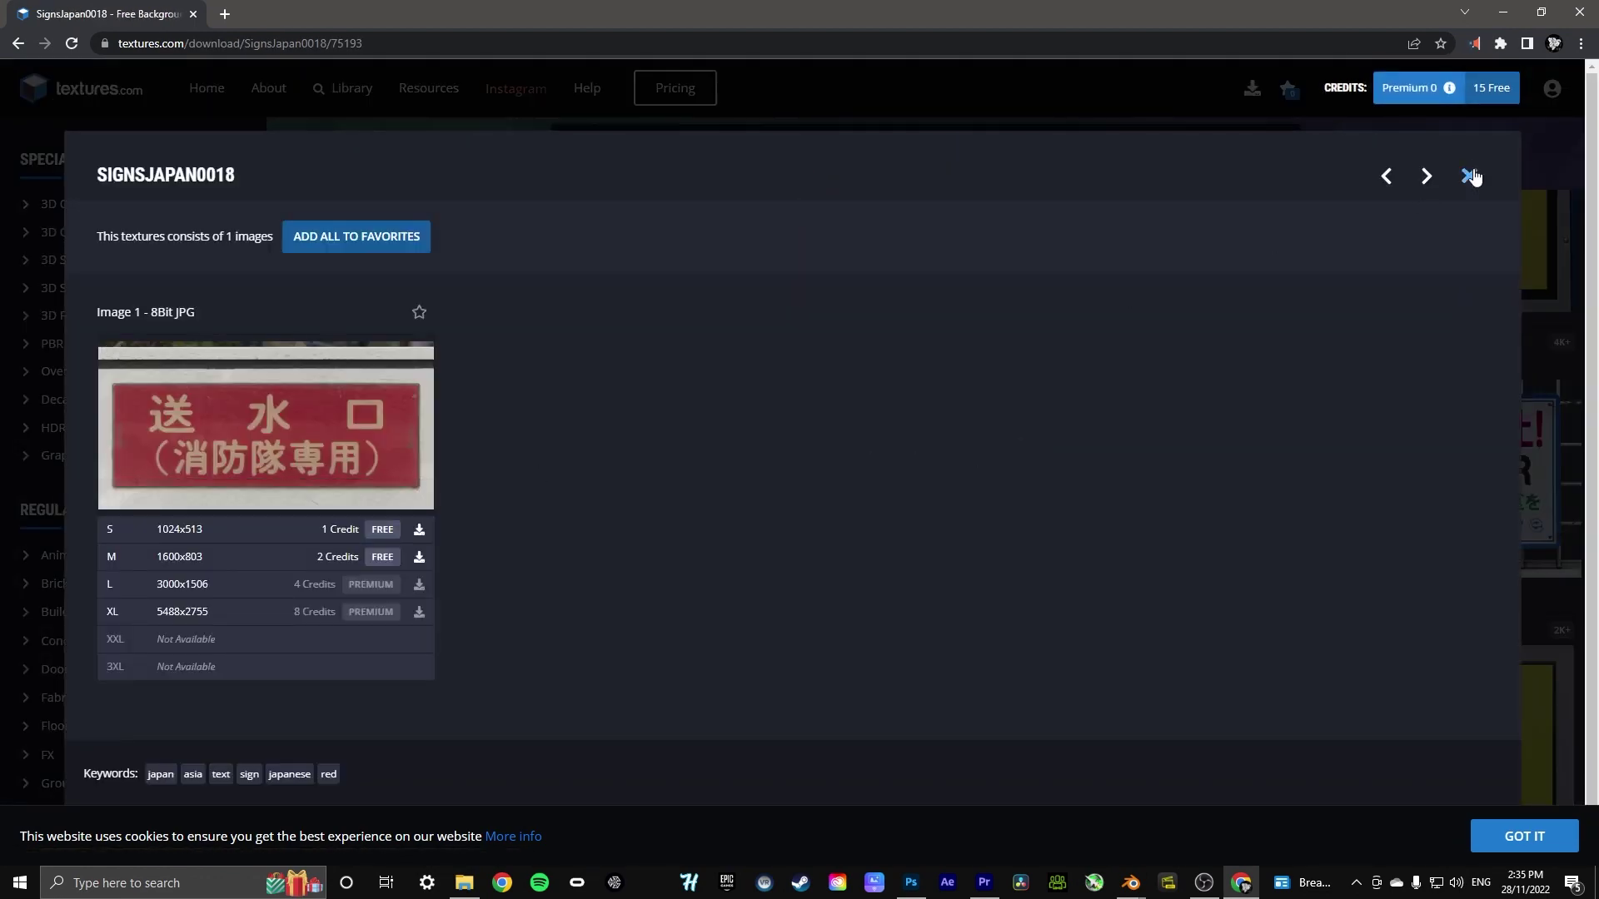
{"action": "left_click", "coordinate": [1469, 175]}
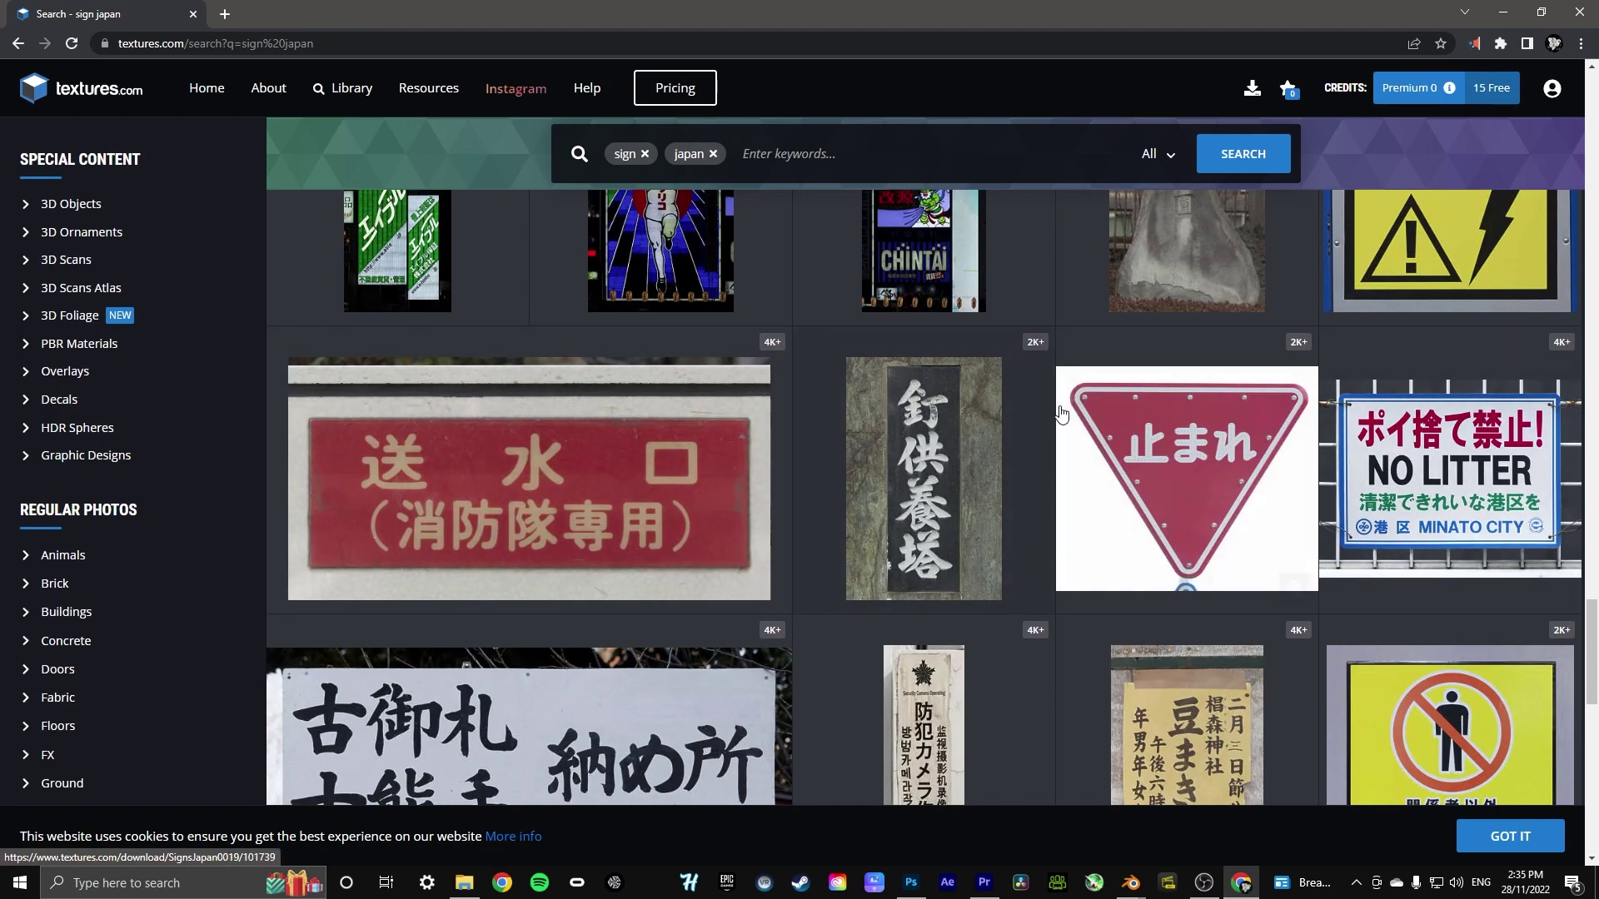
{"action": "scroll", "coordinate": [771, 472], "scroll_direction": "down", "scroll_amount": 2}
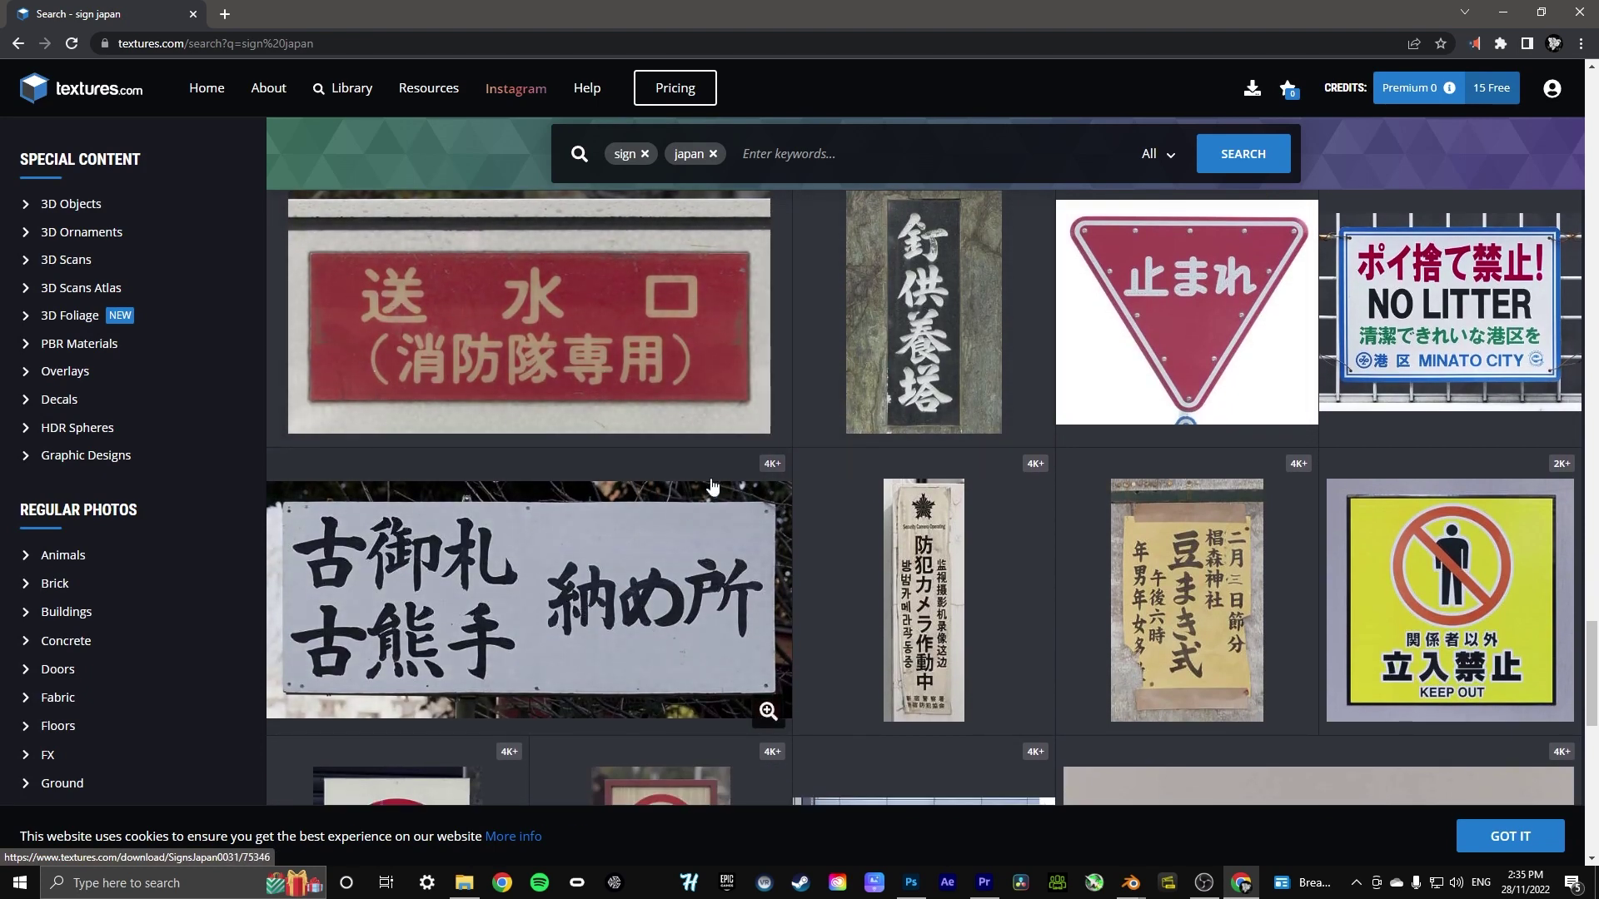
{"action": "scroll", "coordinate": [616, 488], "scroll_direction": "up", "scroll_amount": 2}
{"action": "scroll", "coordinate": [796, 475], "scroll_direction": "up", "scroll_amount": 10}
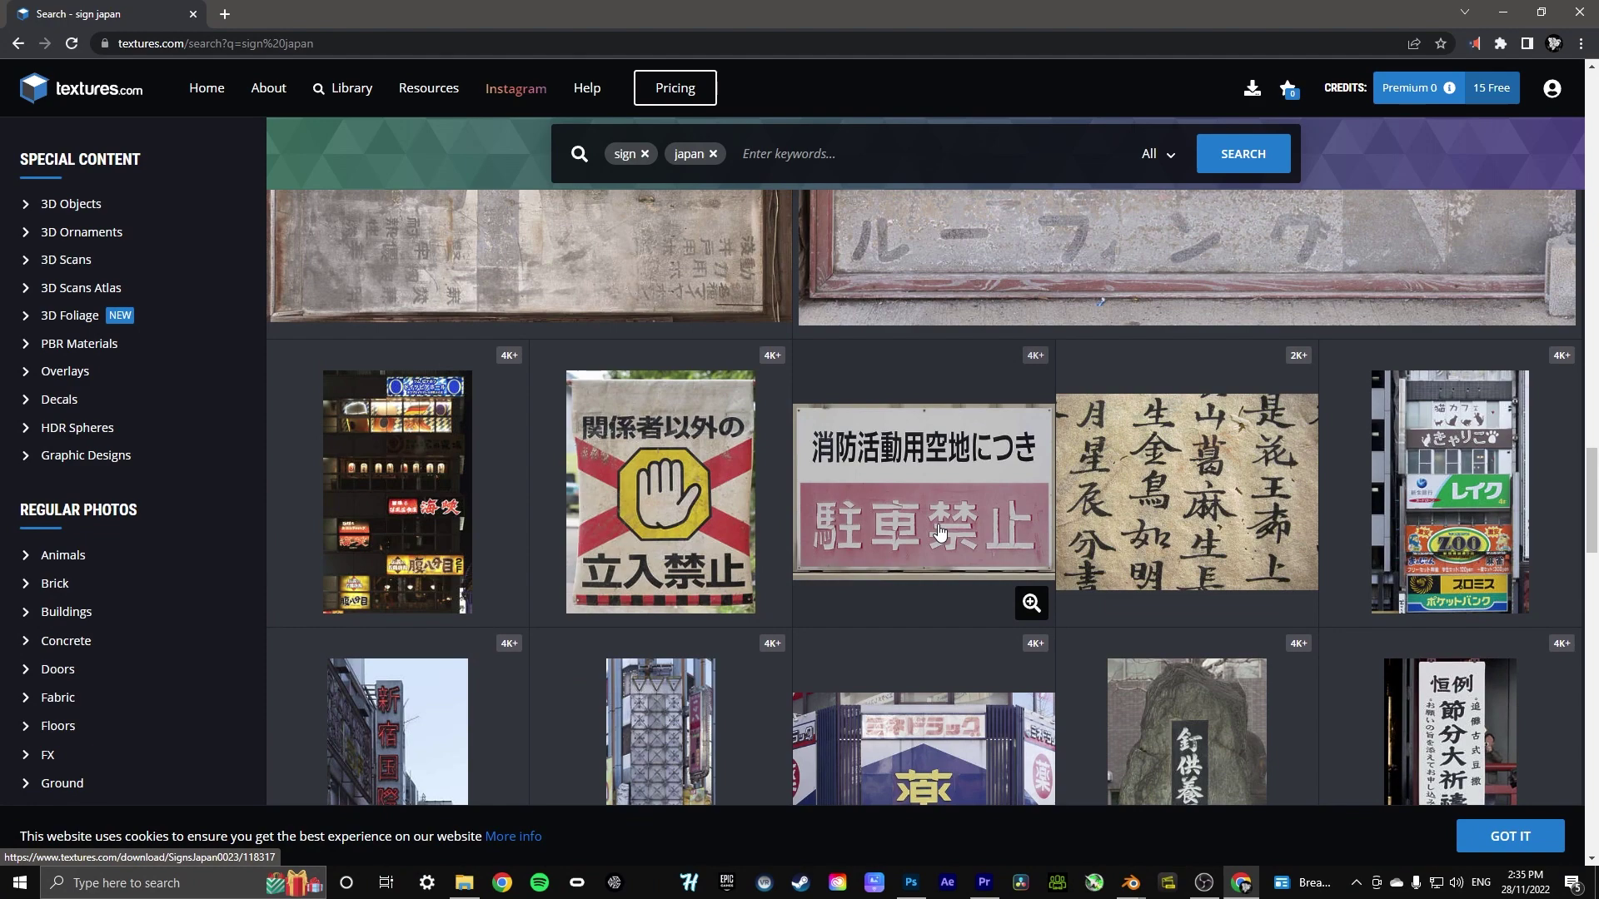
{"action": "scroll", "coordinate": [939, 533], "scroll_direction": "down", "scroll_amount": 15}
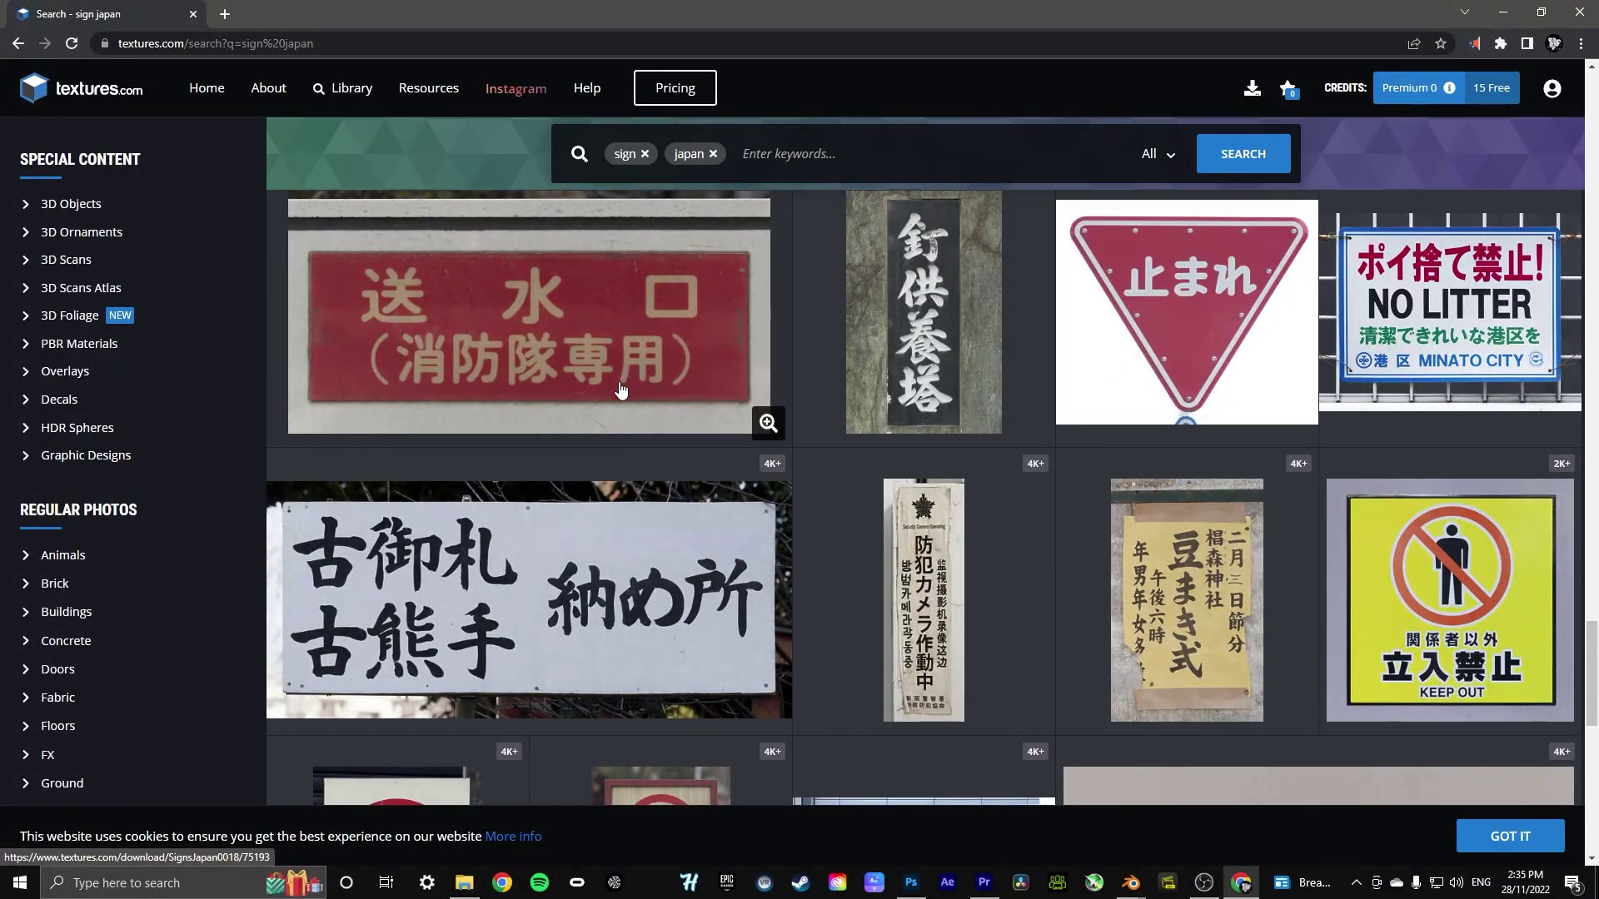
Preview the red 送水口 sign's details, then close them and keep browsing the results
{"action": "left_click", "coordinate": [616, 328]}
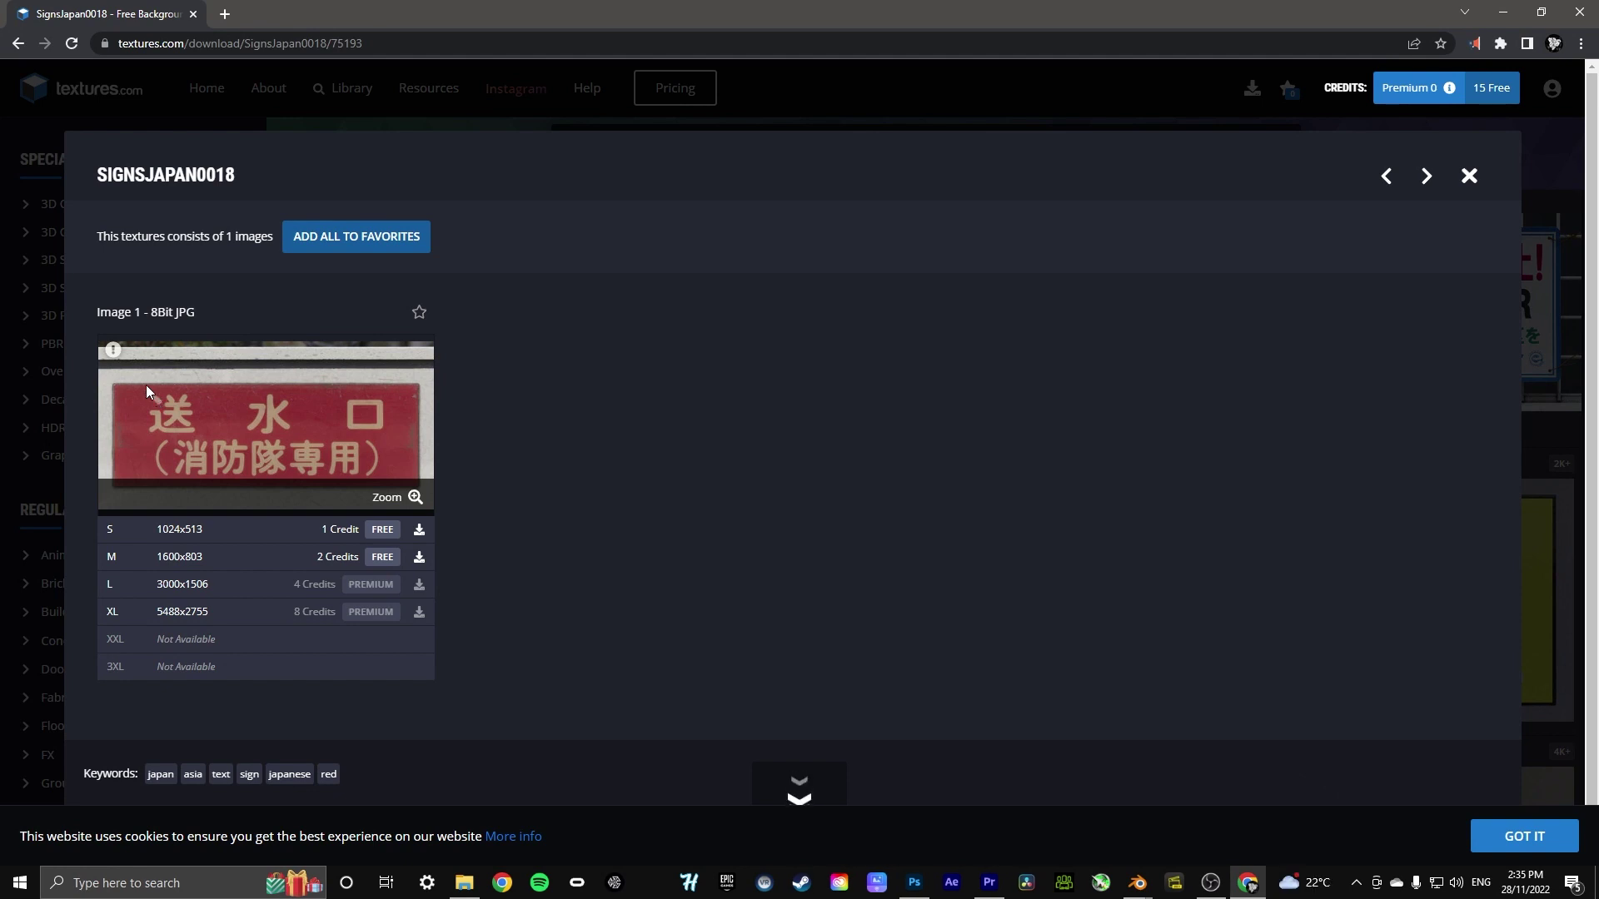
{"action": "left_click", "coordinate": [1469, 175]}
{"action": "scroll", "coordinate": [1061, 477], "scroll_direction": "down", "scroll_amount": 5}
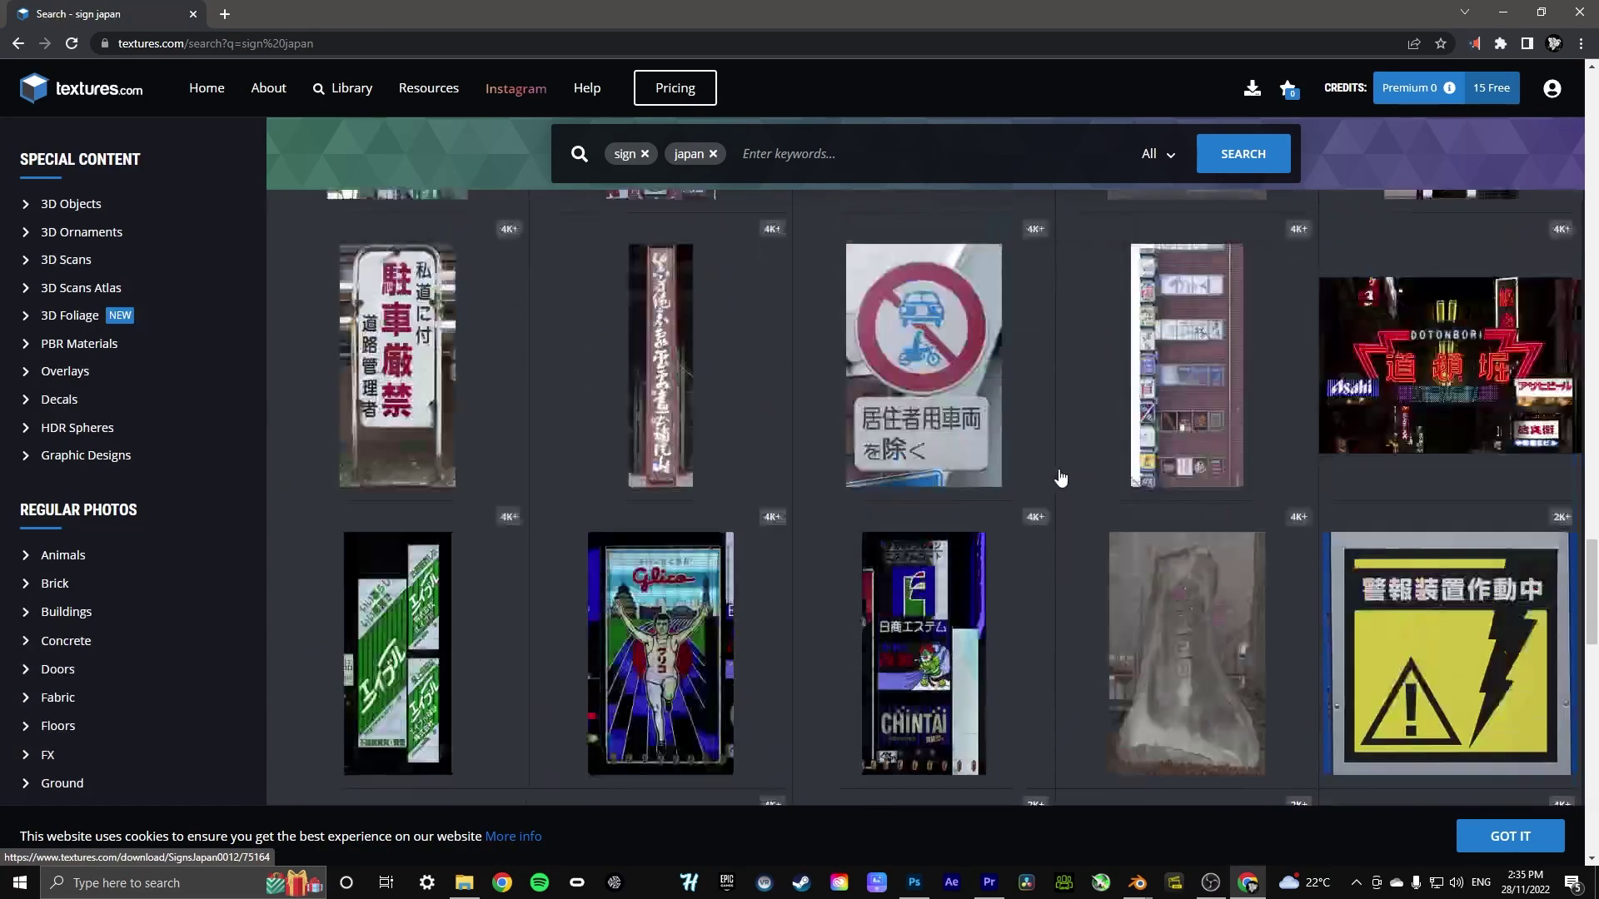
{"action": "scroll", "coordinate": [1061, 477], "scroll_direction": "down", "scroll_amount": 10}
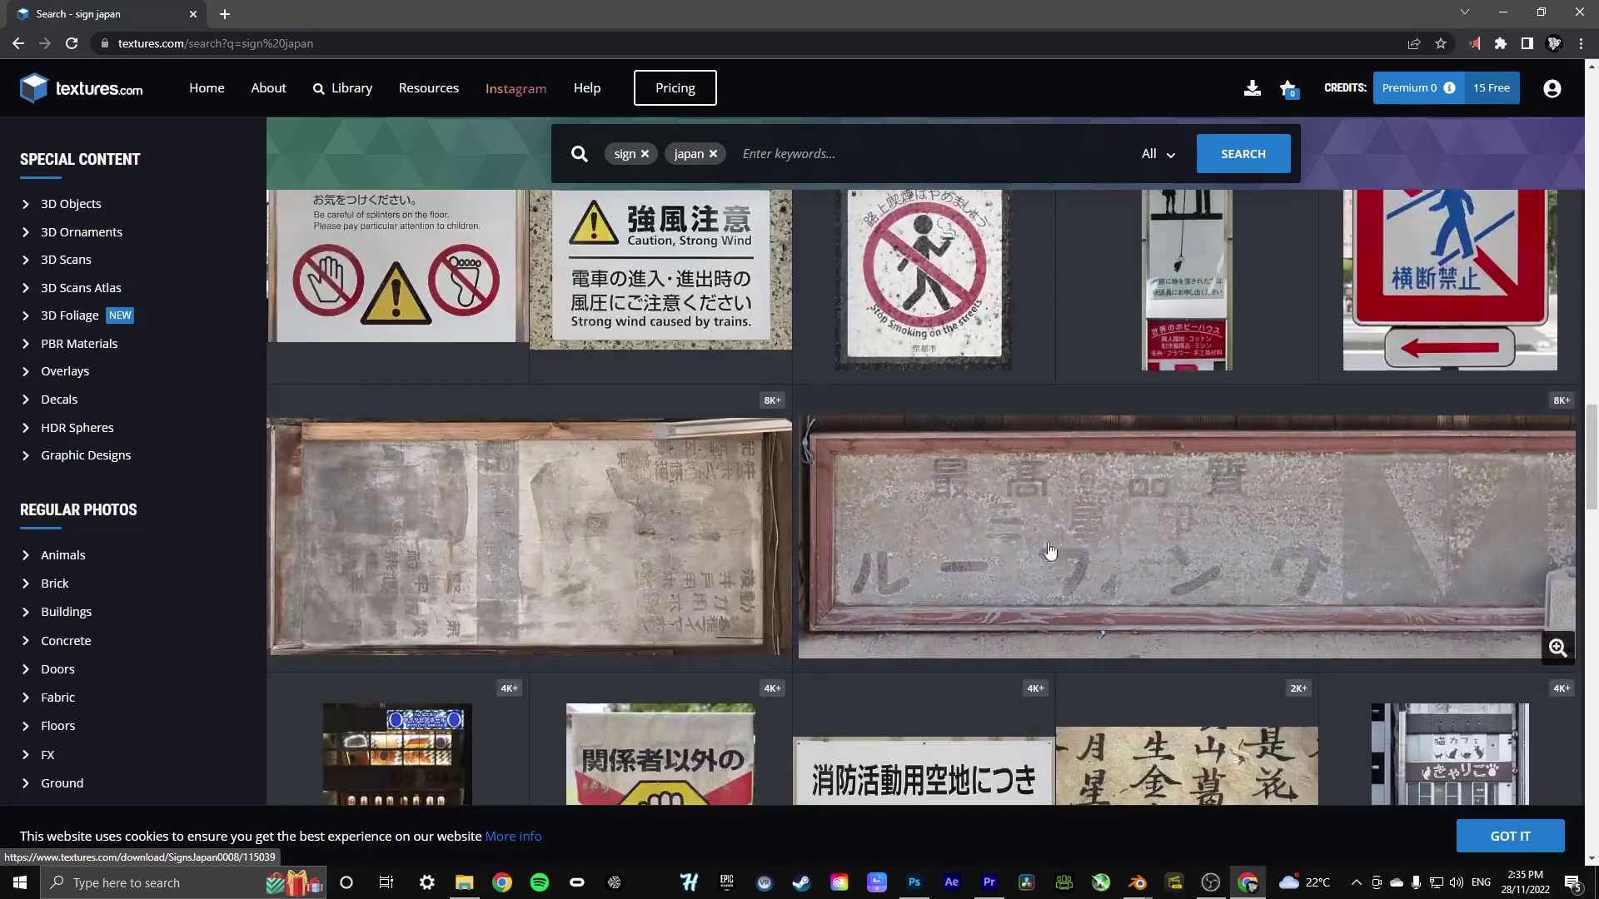
{"action": "scroll", "coordinate": [1049, 551], "scroll_direction": "up", "scroll_amount": 8}
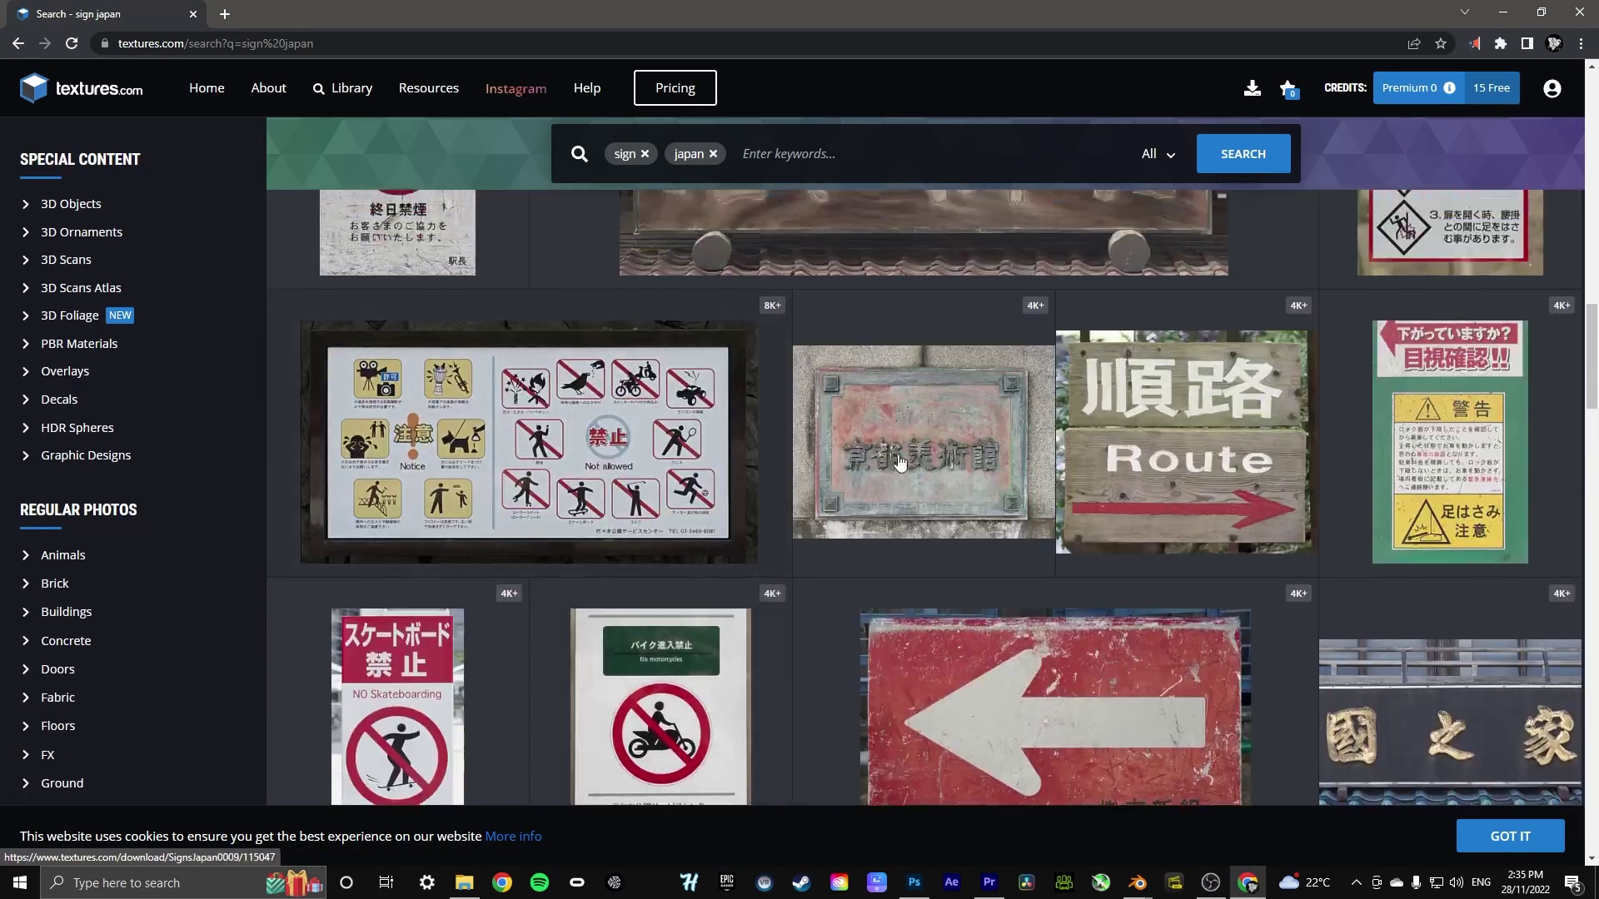
{"action": "scroll", "coordinate": [899, 462], "scroll_direction": "up", "scroll_amount": 5}
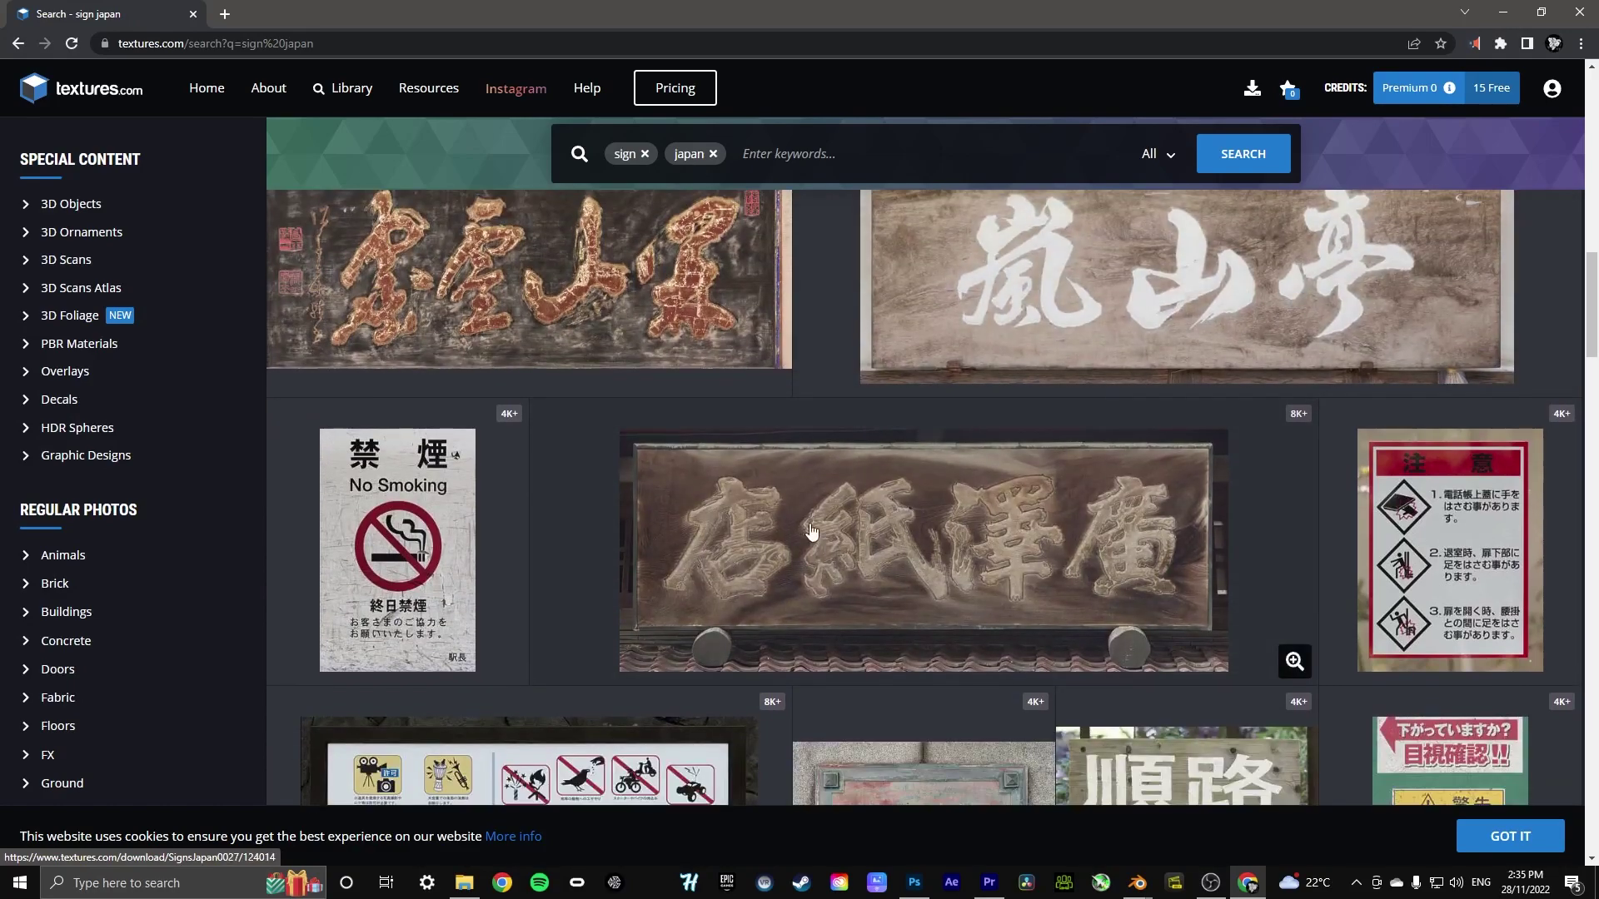
{"action": "scroll", "coordinate": [866, 545], "scroll_direction": "down", "scroll_amount": 18}
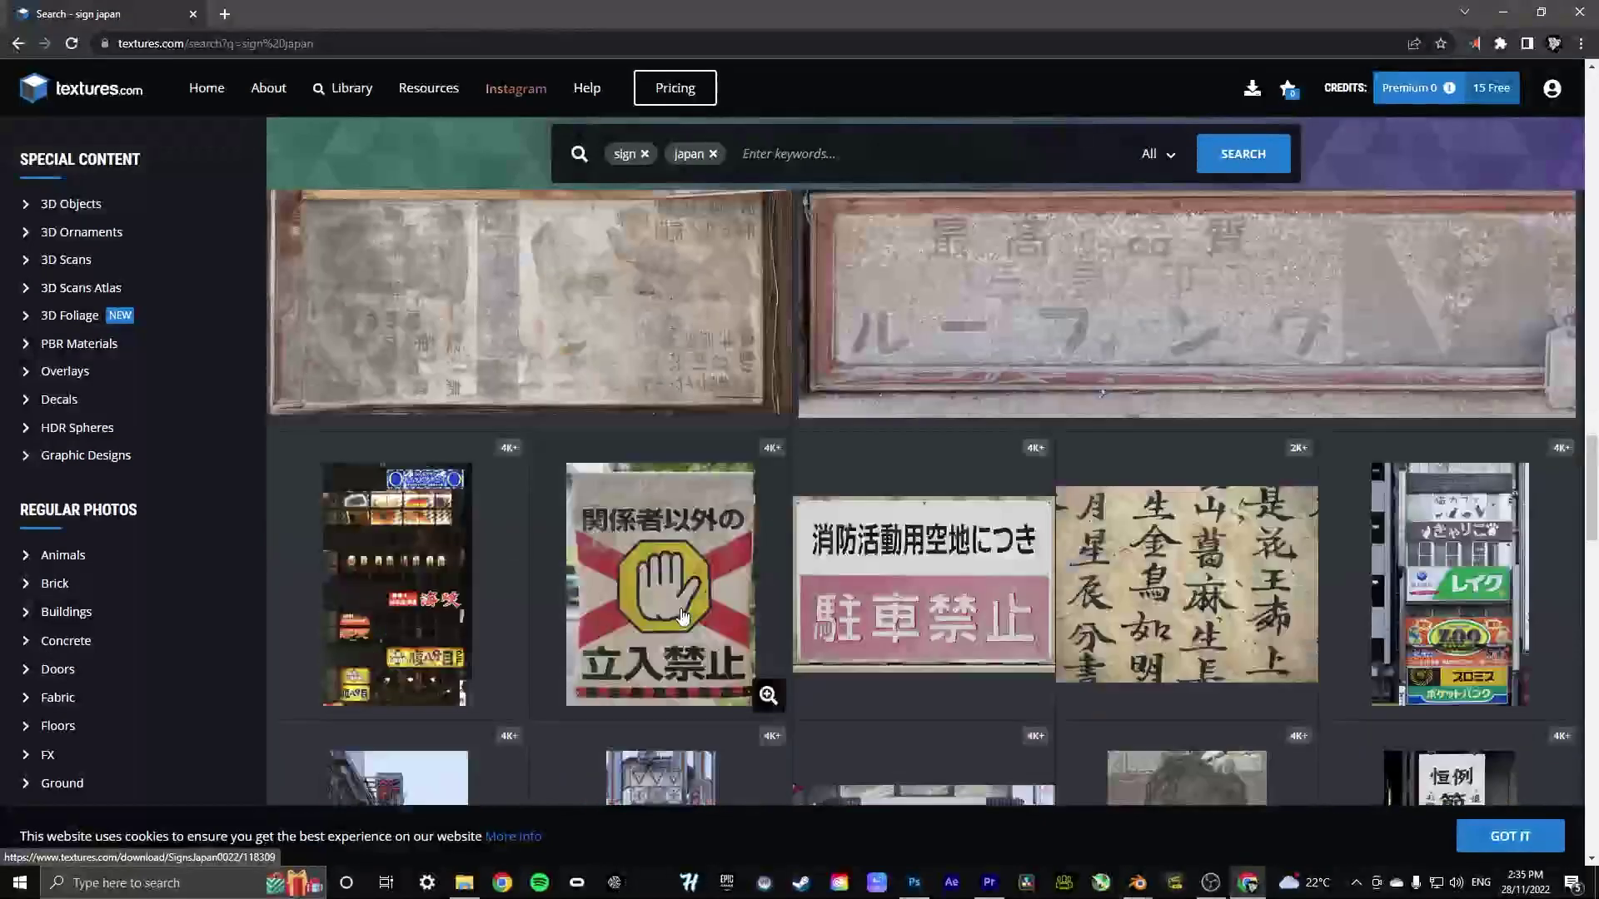
{"action": "scroll", "coordinate": [629, 616], "scroll_direction": "down", "scroll_amount": 9}
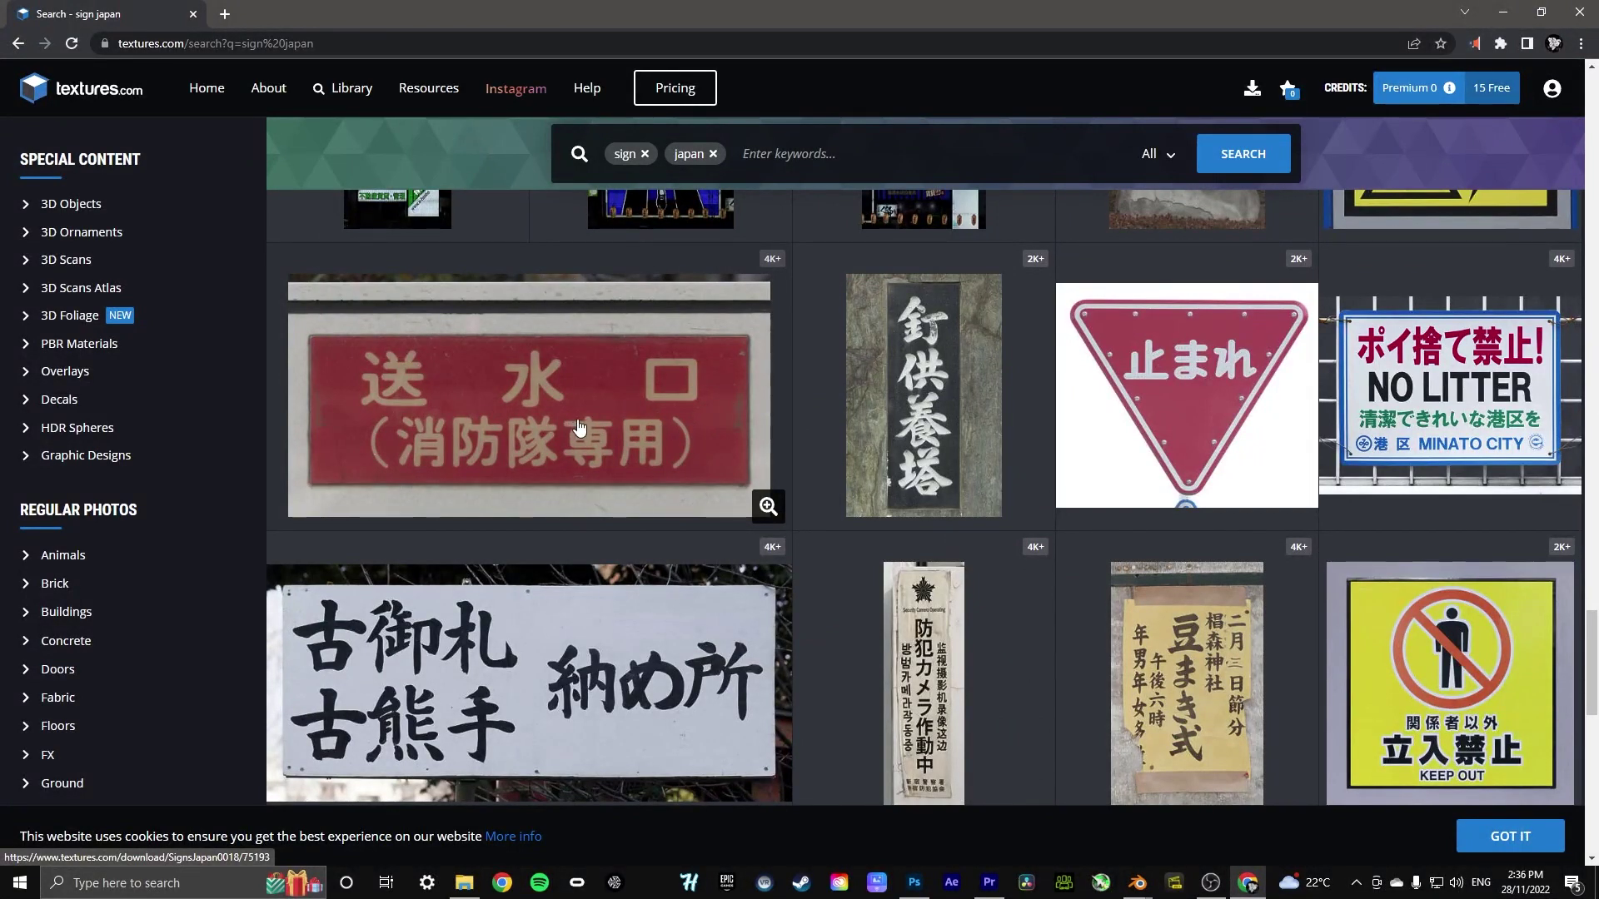
Download the red 送水口 sign at 1600x803 and return to the Blender neon scene
{"action": "left_click", "coordinate": [522, 423]}
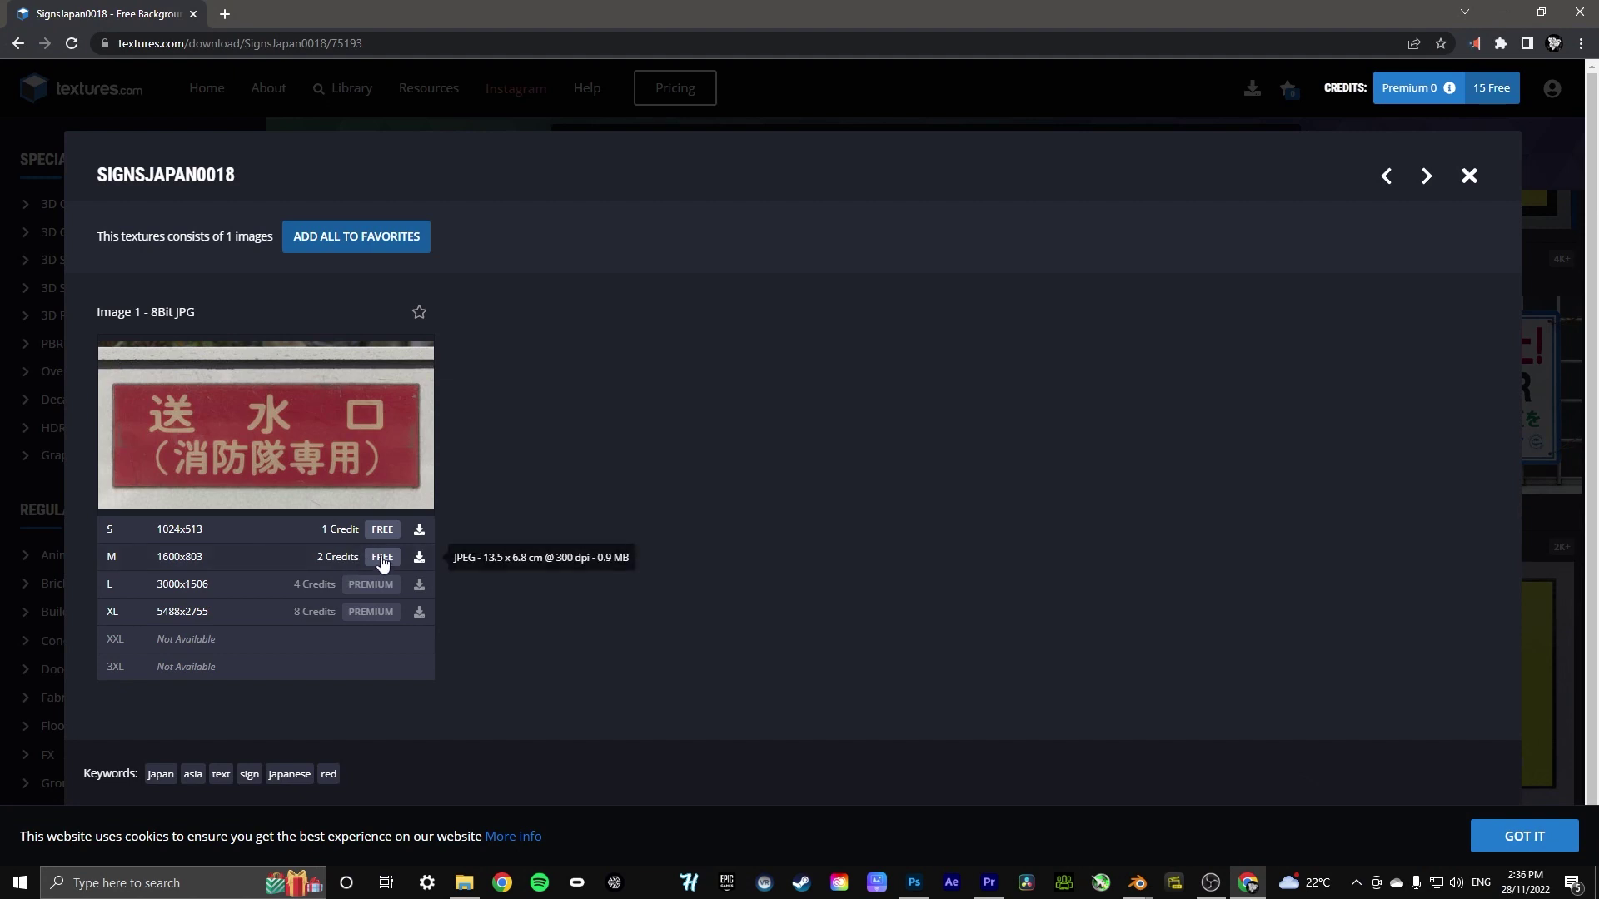
{"action": "left_click", "coordinate": [419, 556]}
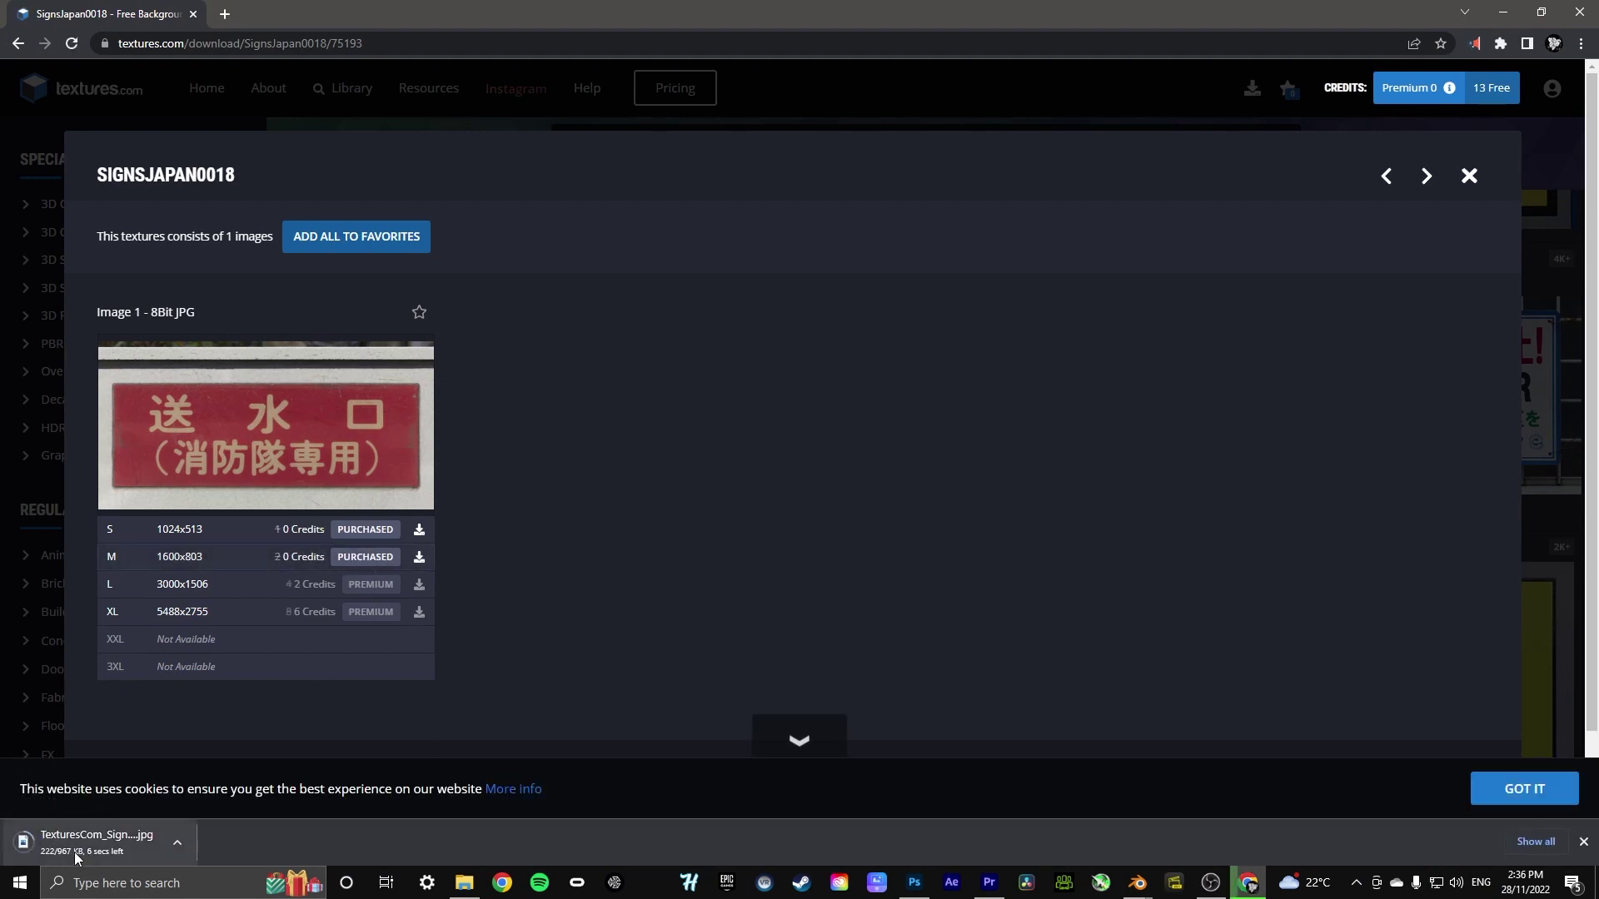
{"action": "left_click", "coordinate": [1146, 891]}
{"action": "left_click", "coordinate": [1147, 837]}
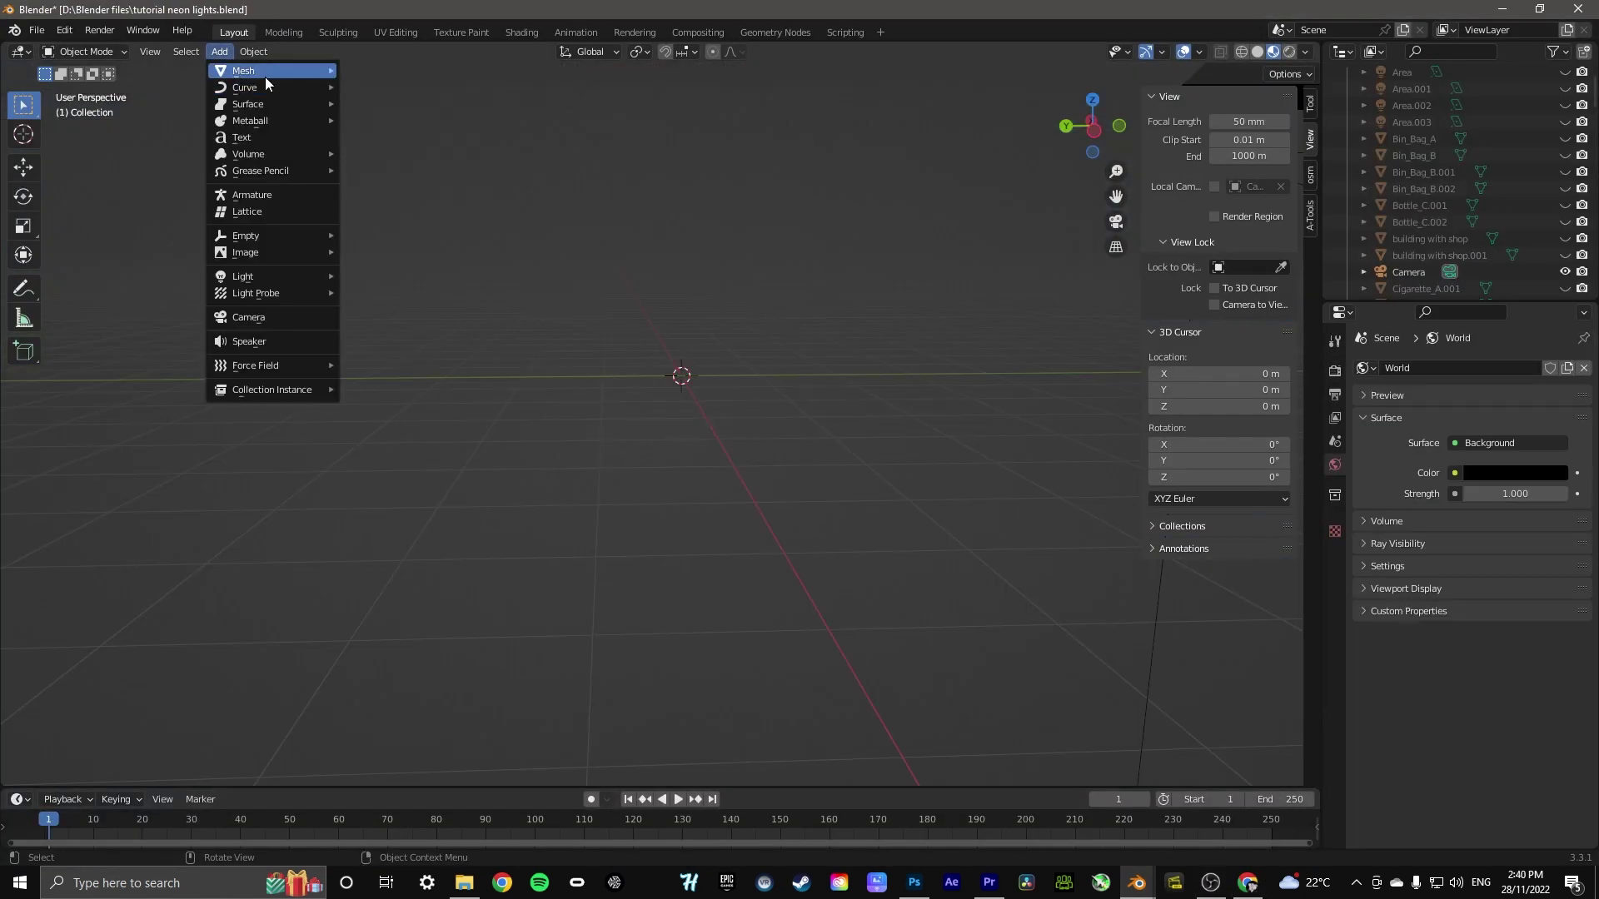
Add a new cube and switch it into Edit Mode
{"action": "mouse_move", "coordinate": [265, 77]}
{"action": "left_click", "coordinate": [377, 84]}
{"action": "left_click", "coordinate": [95, 52]}
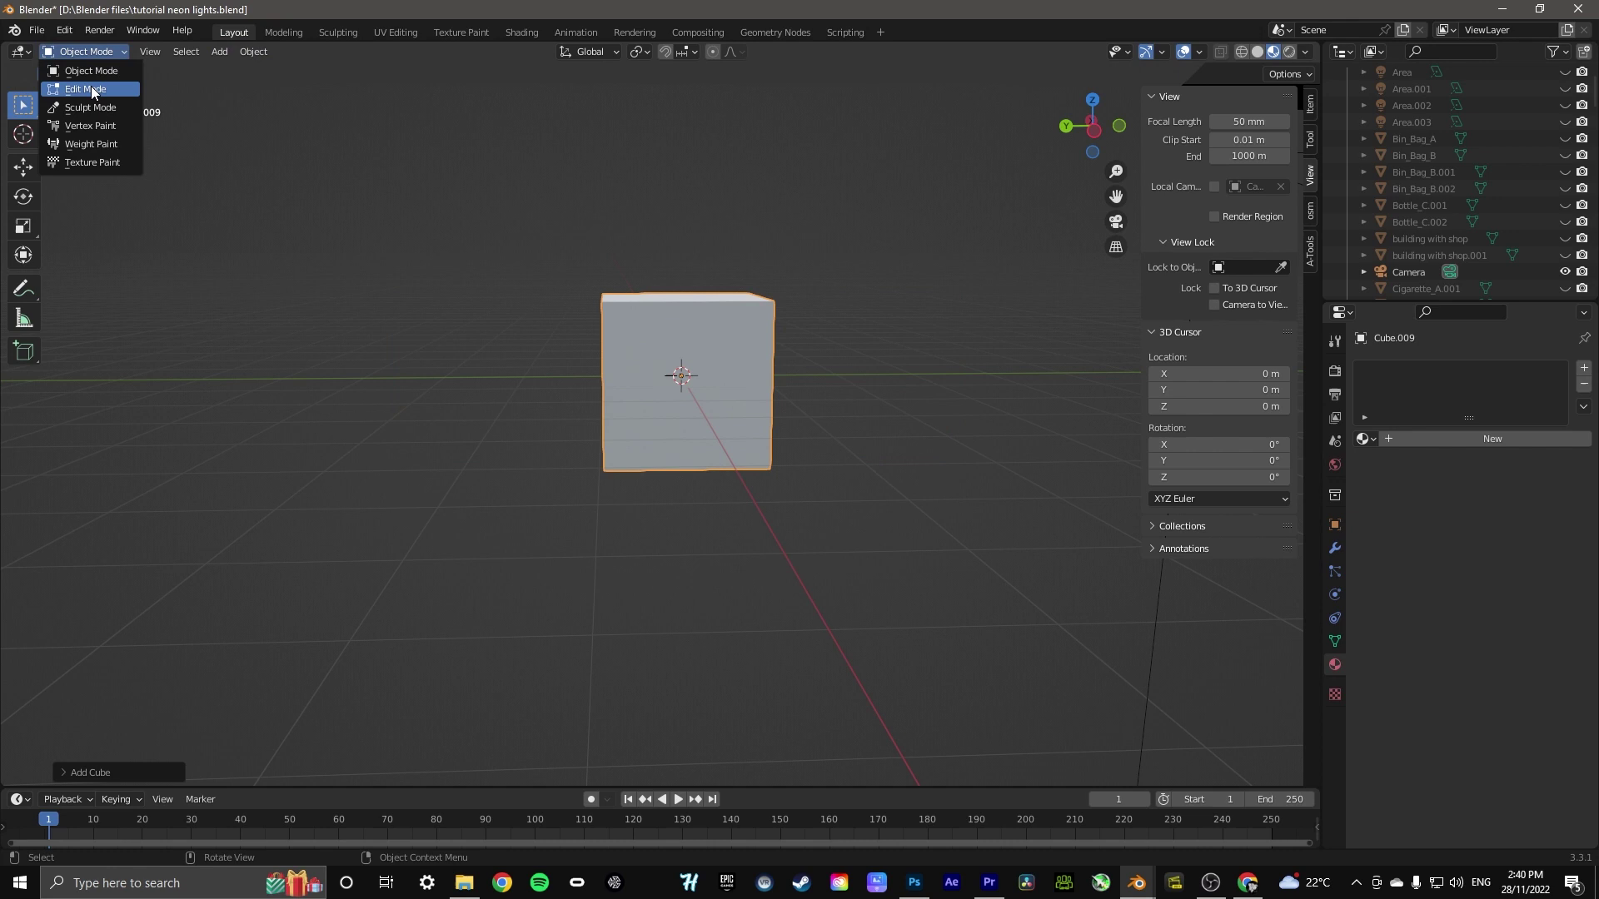
{"action": "left_click", "coordinate": [92, 86]}
Stretch the cube along Y and narrow it along X into a thin, wide slab
{"action": "left_click_drag", "start_coordinate": [1093, 125], "coordinate": [1041, 159]}
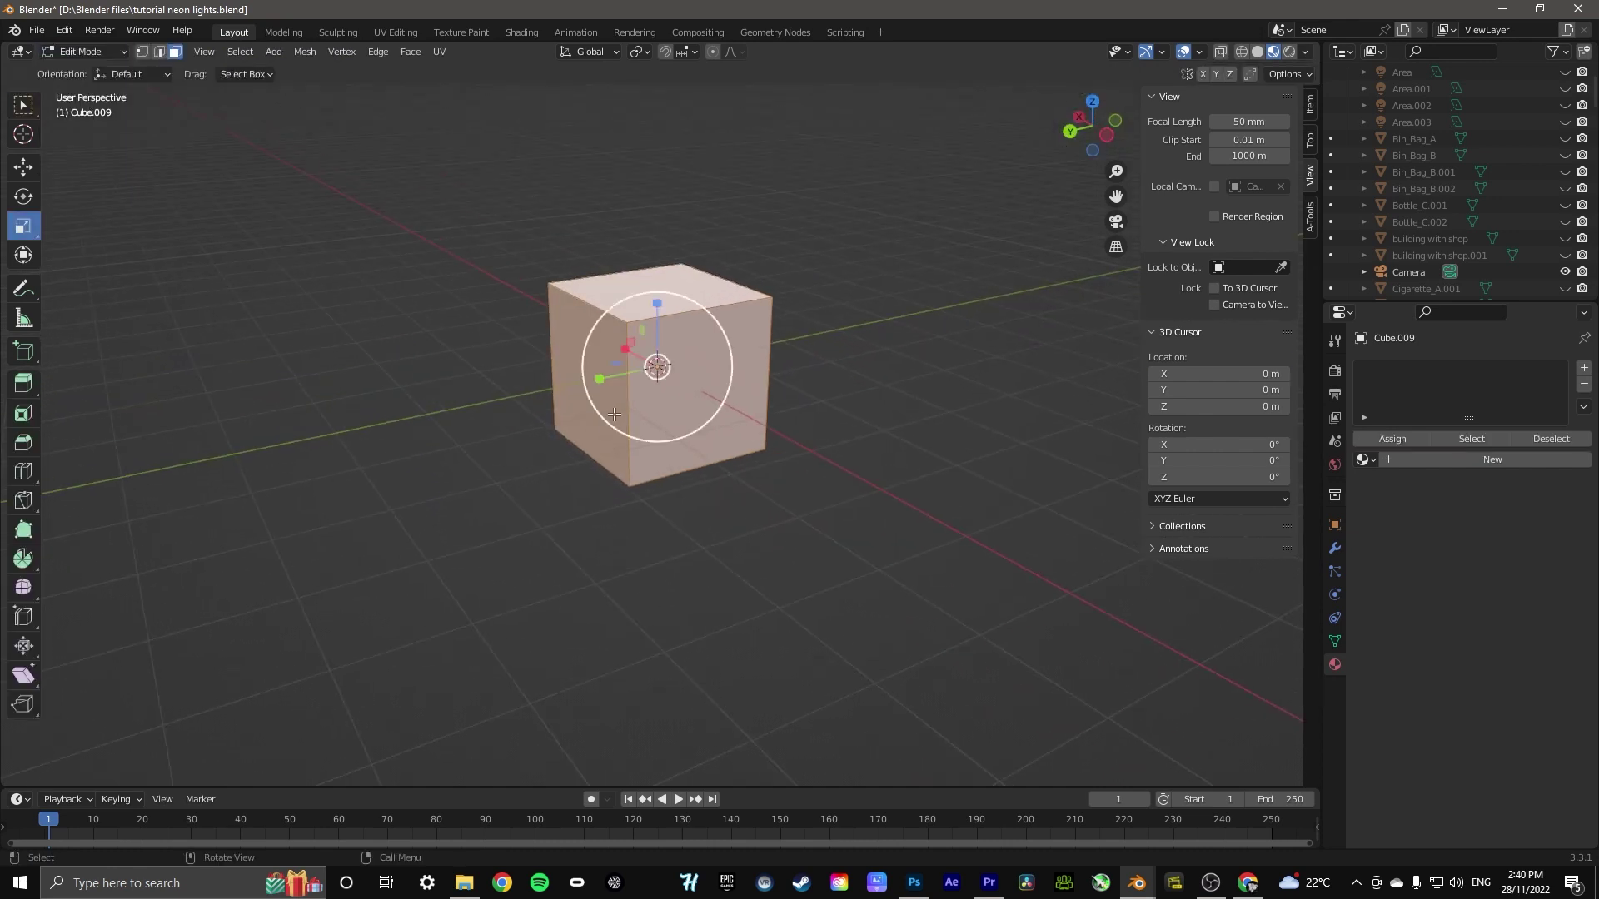
{"action": "left_click_drag", "start_coordinate": [597, 380], "coordinate": [490, 394]}
{"action": "left_click_drag", "start_coordinate": [1093, 127], "coordinate": [1241, 136]}
{"action": "left_click_drag", "start_coordinate": [553, 385], "coordinate": [601, 381]}
{"action": "middle_click_drag", "start_coordinate": [601, 382], "coordinate": [674, 370]}
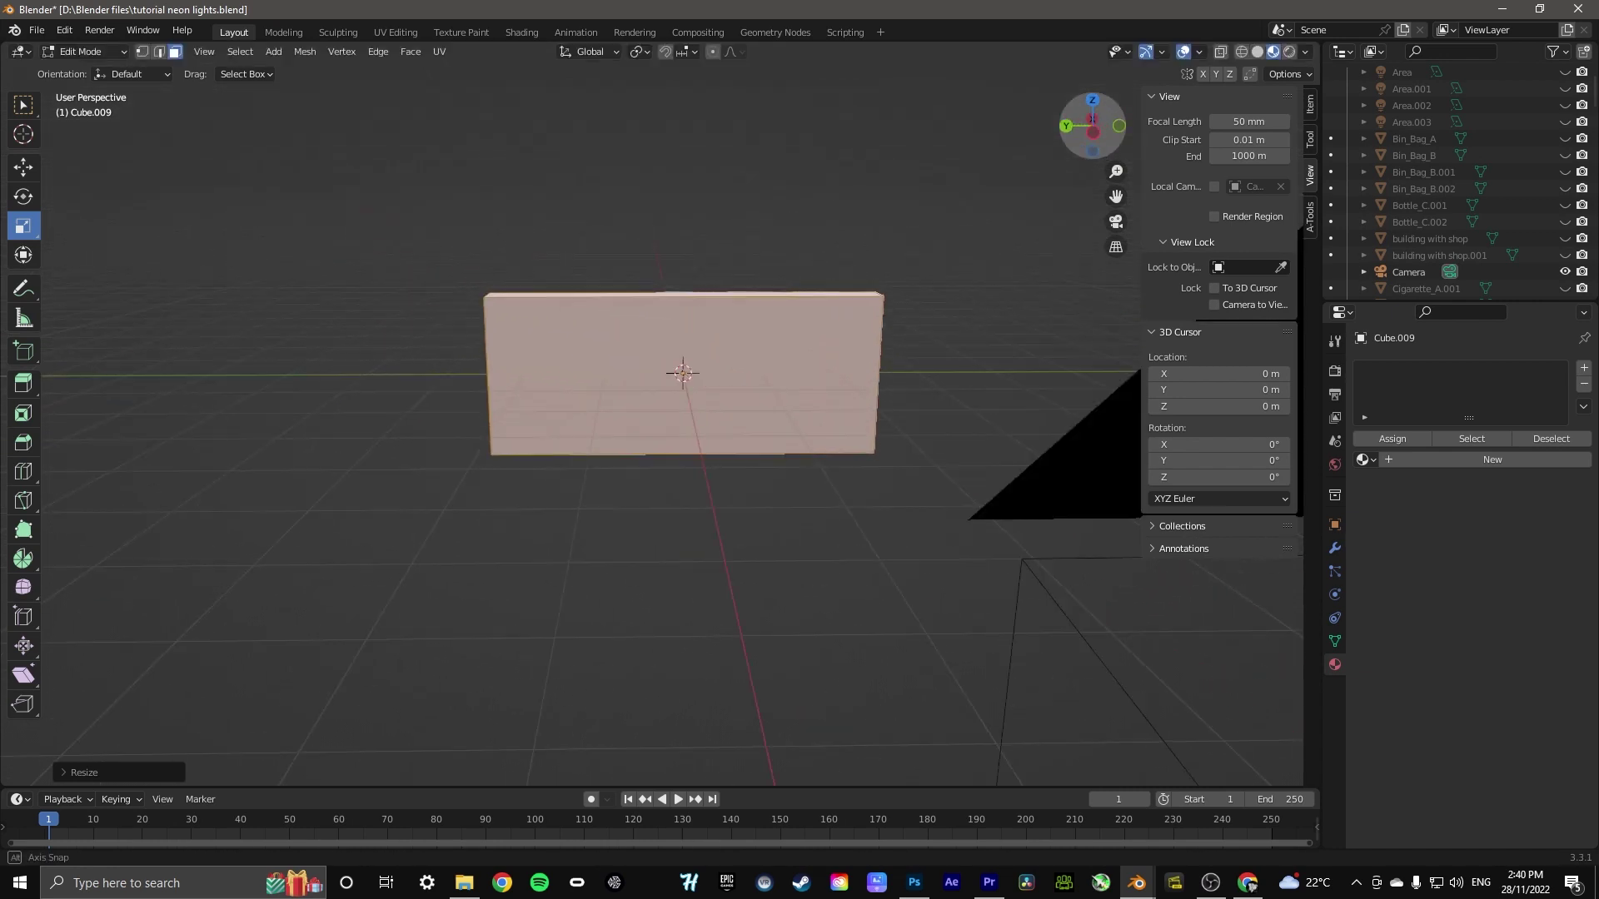
{"action": "left_click_drag", "start_coordinate": [1093, 127], "coordinate": [1029, 126]}
{"action": "left_click_drag", "start_coordinate": [639, 372], "coordinate": [617, 369]}
Check the sign image in the browser, then widen the slab slightly with S
{"action": "left_click", "coordinate": [1247, 890]}
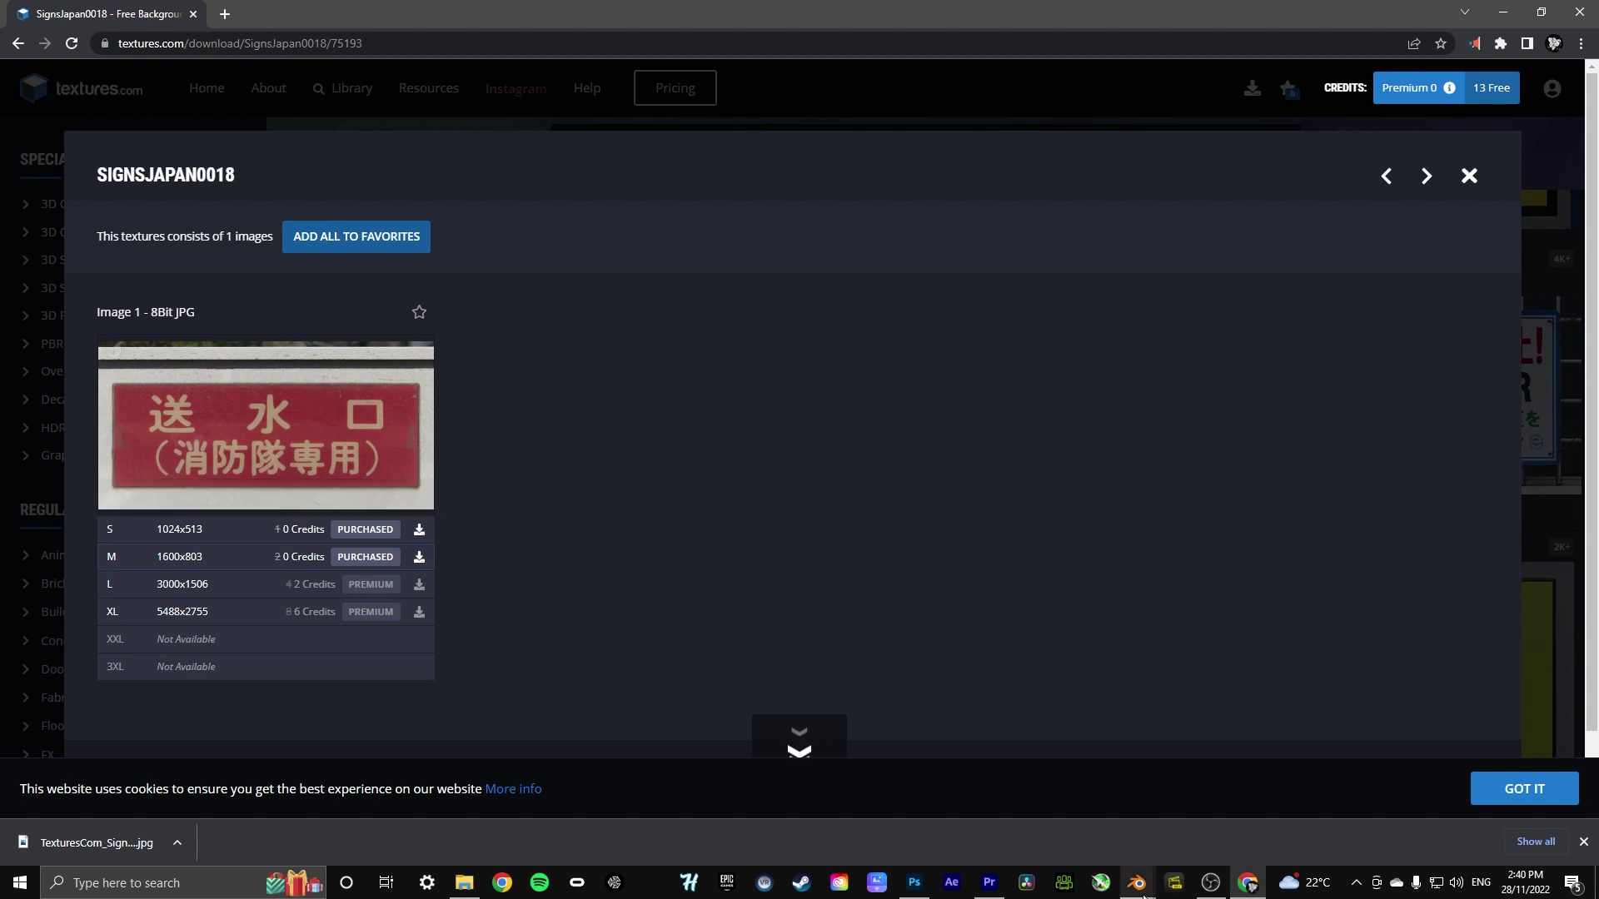
{"action": "mouse_move", "coordinate": [1140, 884]}
{"action": "left_click", "coordinate": [1091, 816]}
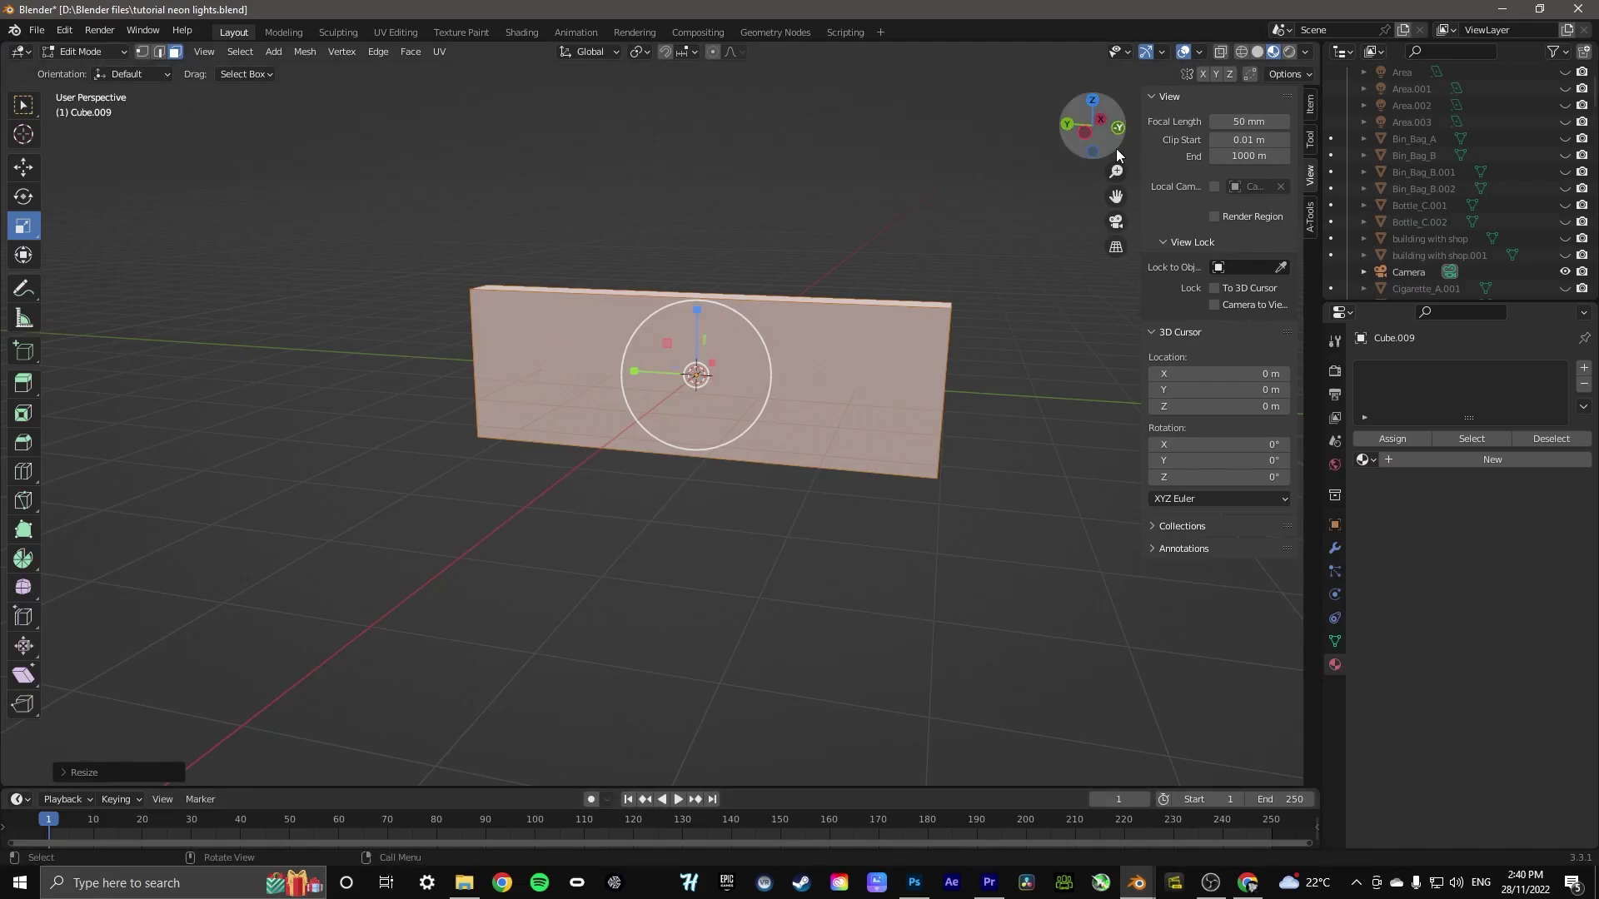
{"action": "left_click_drag", "start_coordinate": [1116, 148], "coordinate": [1083, 134]}
{"action": "key", "text": "s"}
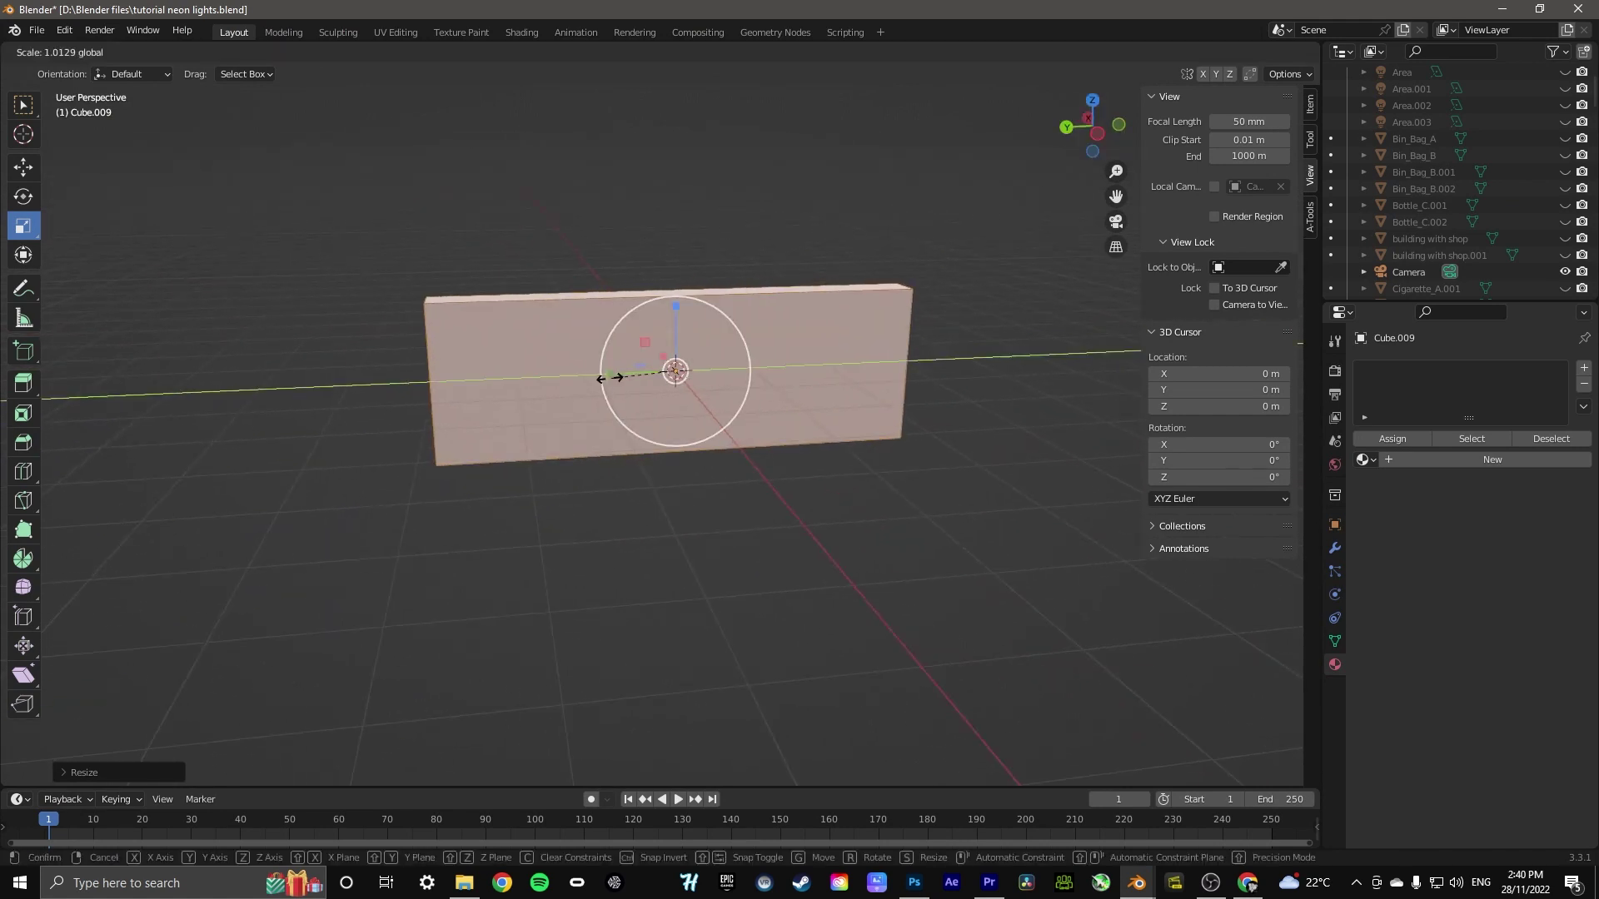
{"action": "left_click", "coordinate": [603, 378]}
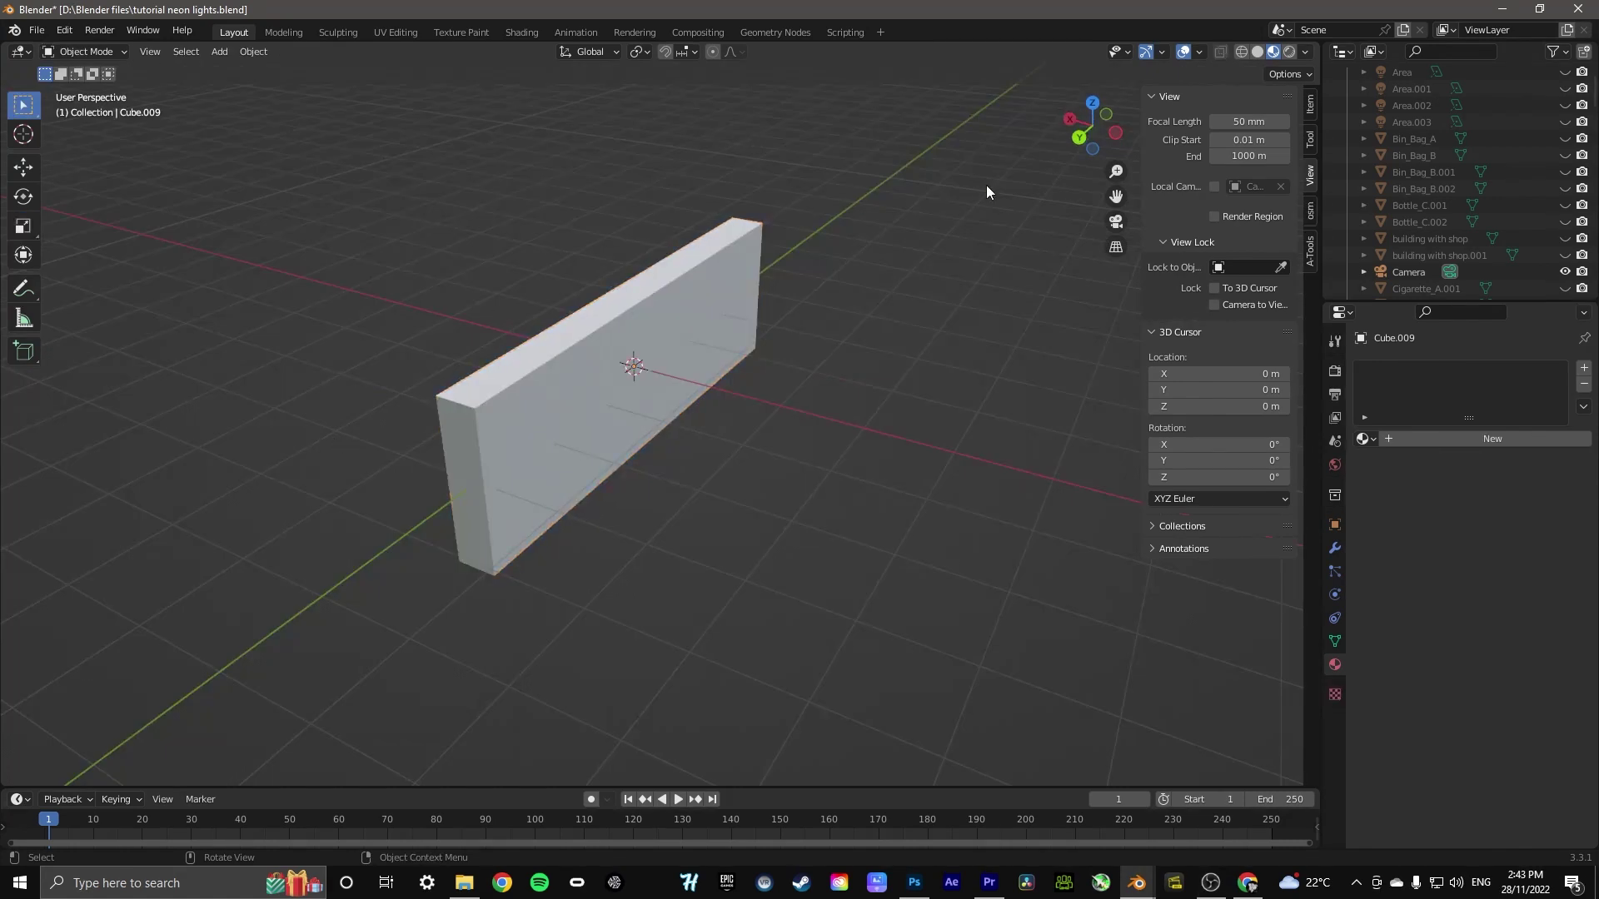
Split the lower area of the layout and turn it into a Shader Editor
{"action": "middle_click_drag", "start_coordinate": [1013, 153], "coordinate": [792, 259]}
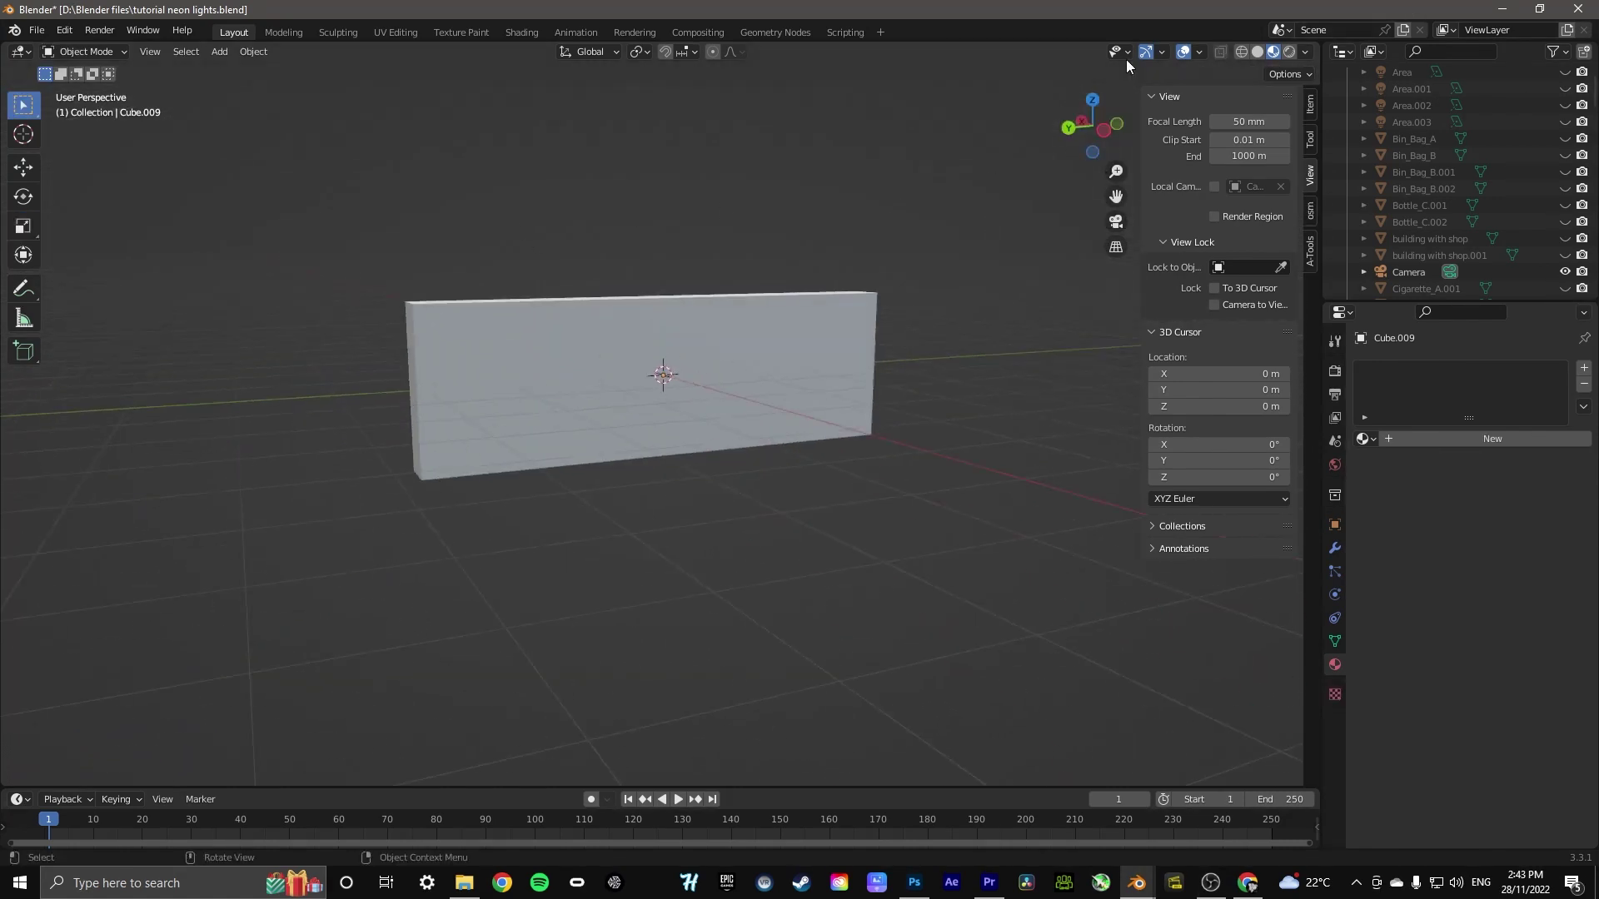
{"action": "left_click_drag", "start_coordinate": [1101, 119], "coordinate": [1120, 154]}
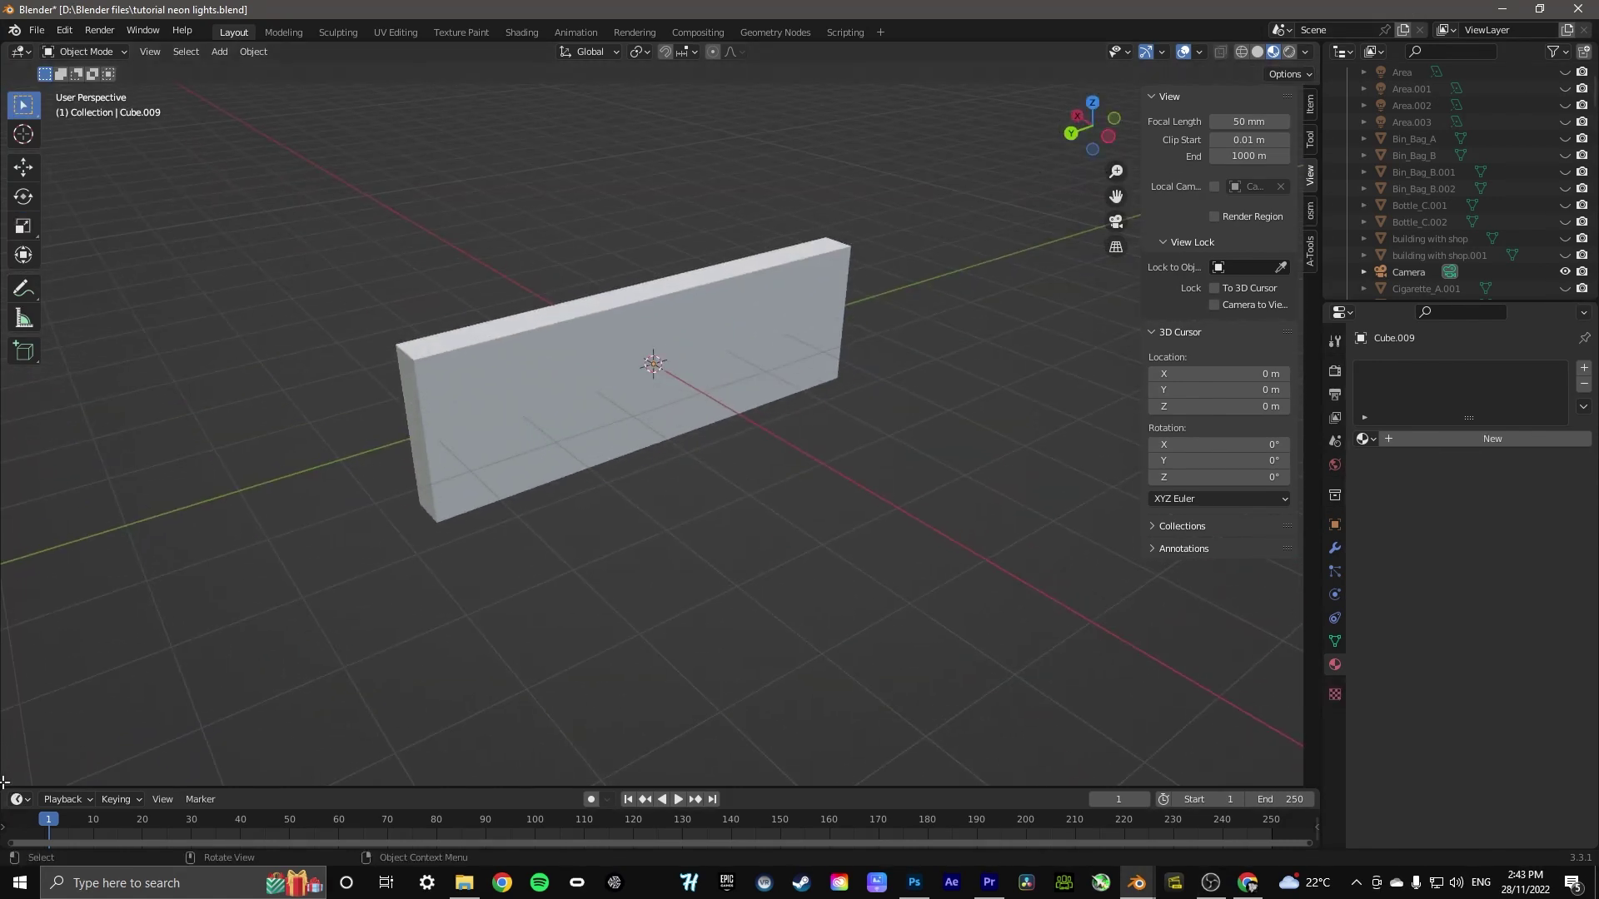
{"action": "left_click_drag", "start_coordinate": [5, 783], "coordinate": [88, 454]}
{"action": "left_click", "coordinate": [18, 468]}
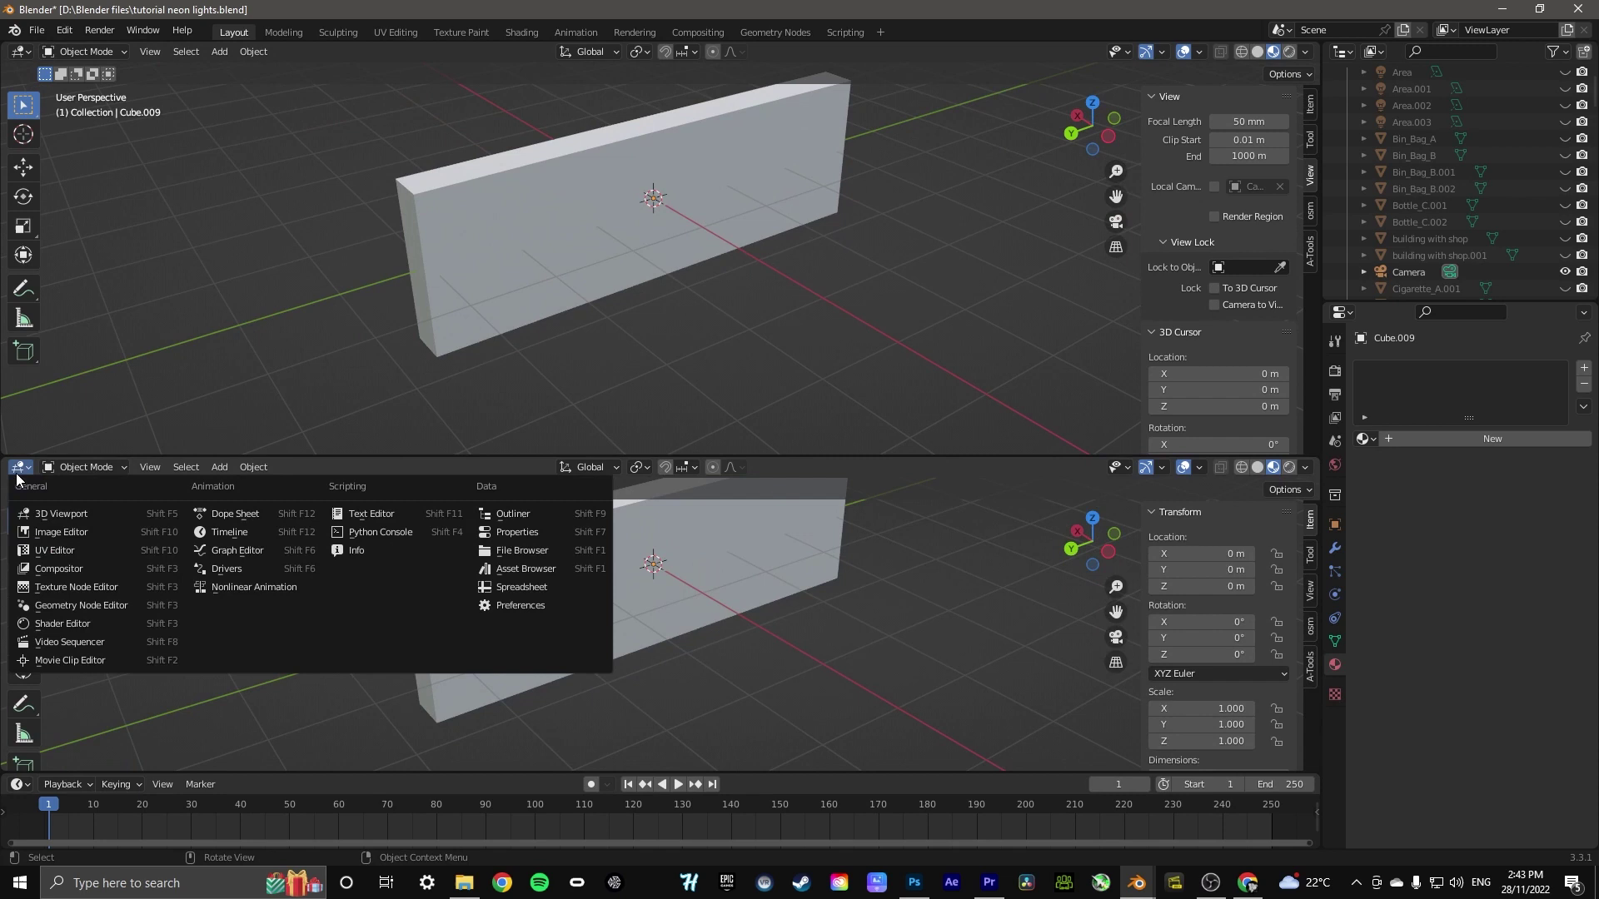
{"action": "left_click", "coordinate": [46, 626]}
Select the slab and give it a new material, Material.022
{"action": "left_click", "coordinate": [517, 218]}
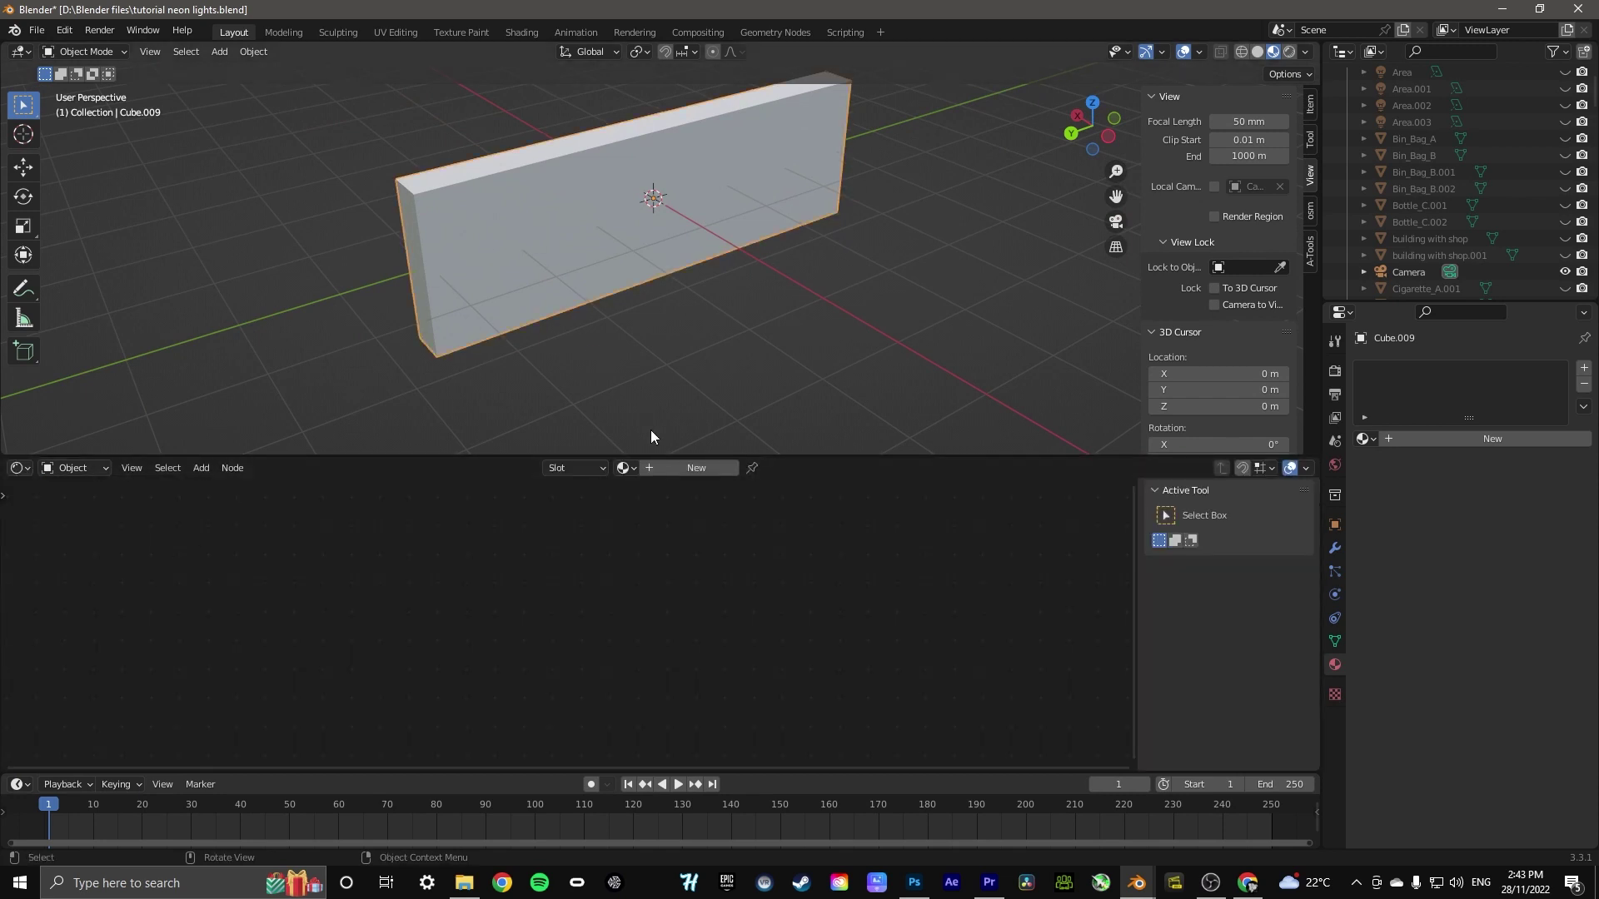
{"action": "left_click", "coordinate": [670, 466]}
{"action": "left_click_drag", "start_coordinate": [1100, 145], "coordinate": [1100, 125]}
{"action": "mouse_move", "coordinate": [1118, 199]}
{"action": "left_mouse_down"}
{"action": "mouse_move", "coordinate": [1208, 128]}
{"action": "mouse_move", "coordinate": [1126, 179]}
{"action": "left_mouse_up"}
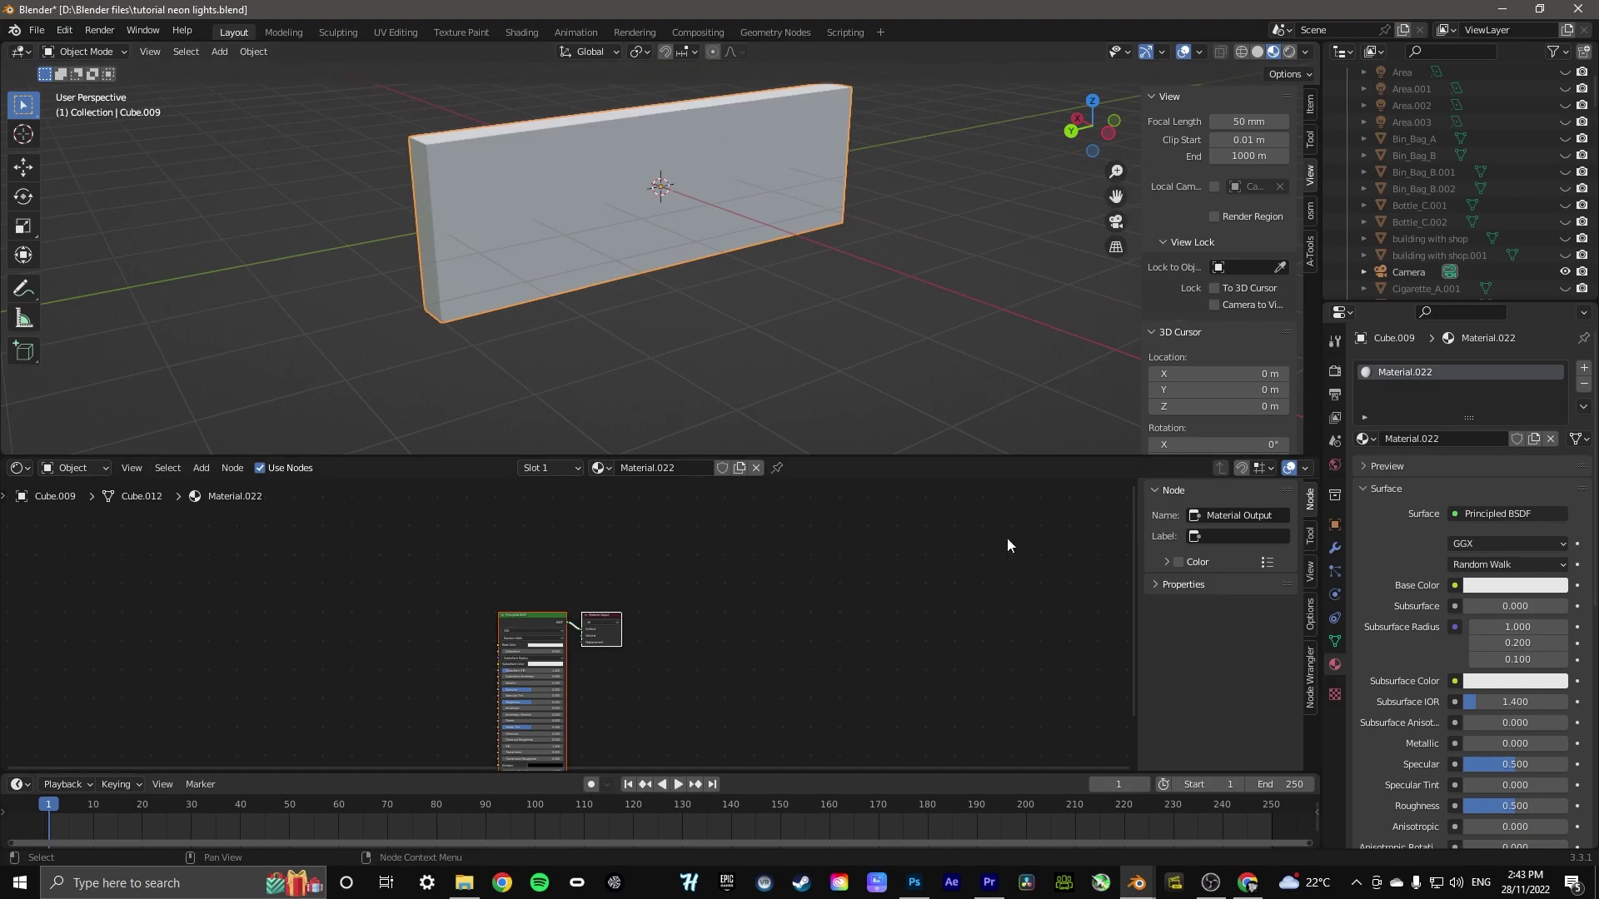
Bring TexturesCom_SignsJapan0018_M.jpg in as an image texture and link its Color to Base Color
{"action": "left_click", "coordinate": [1244, 883]}
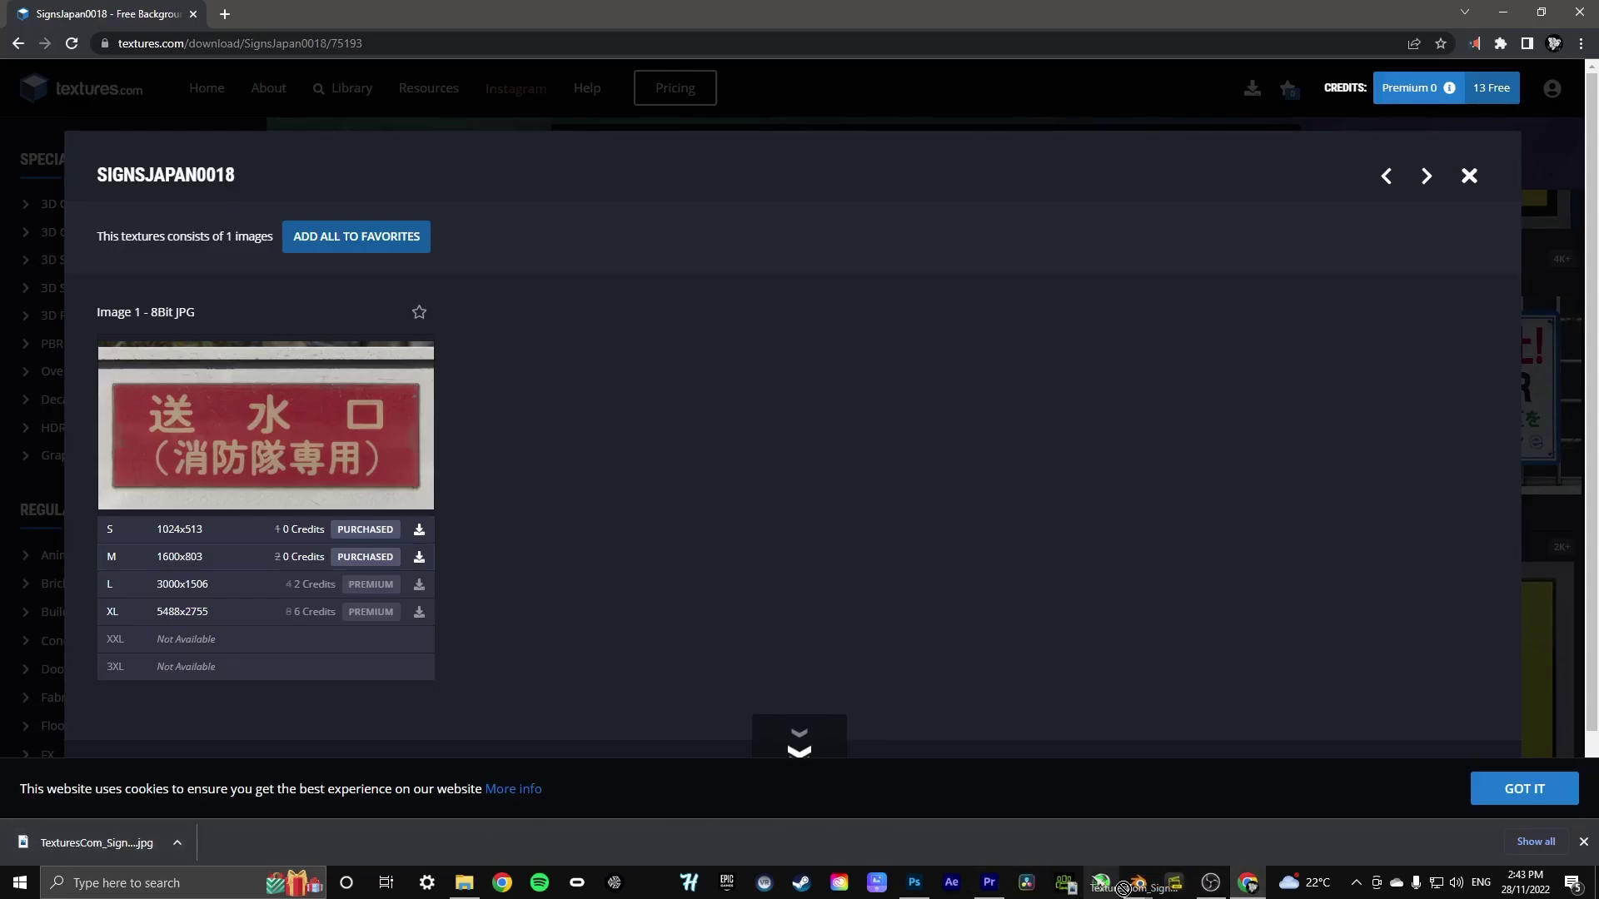
{"action": "mouse_move", "coordinate": [1137, 885]}
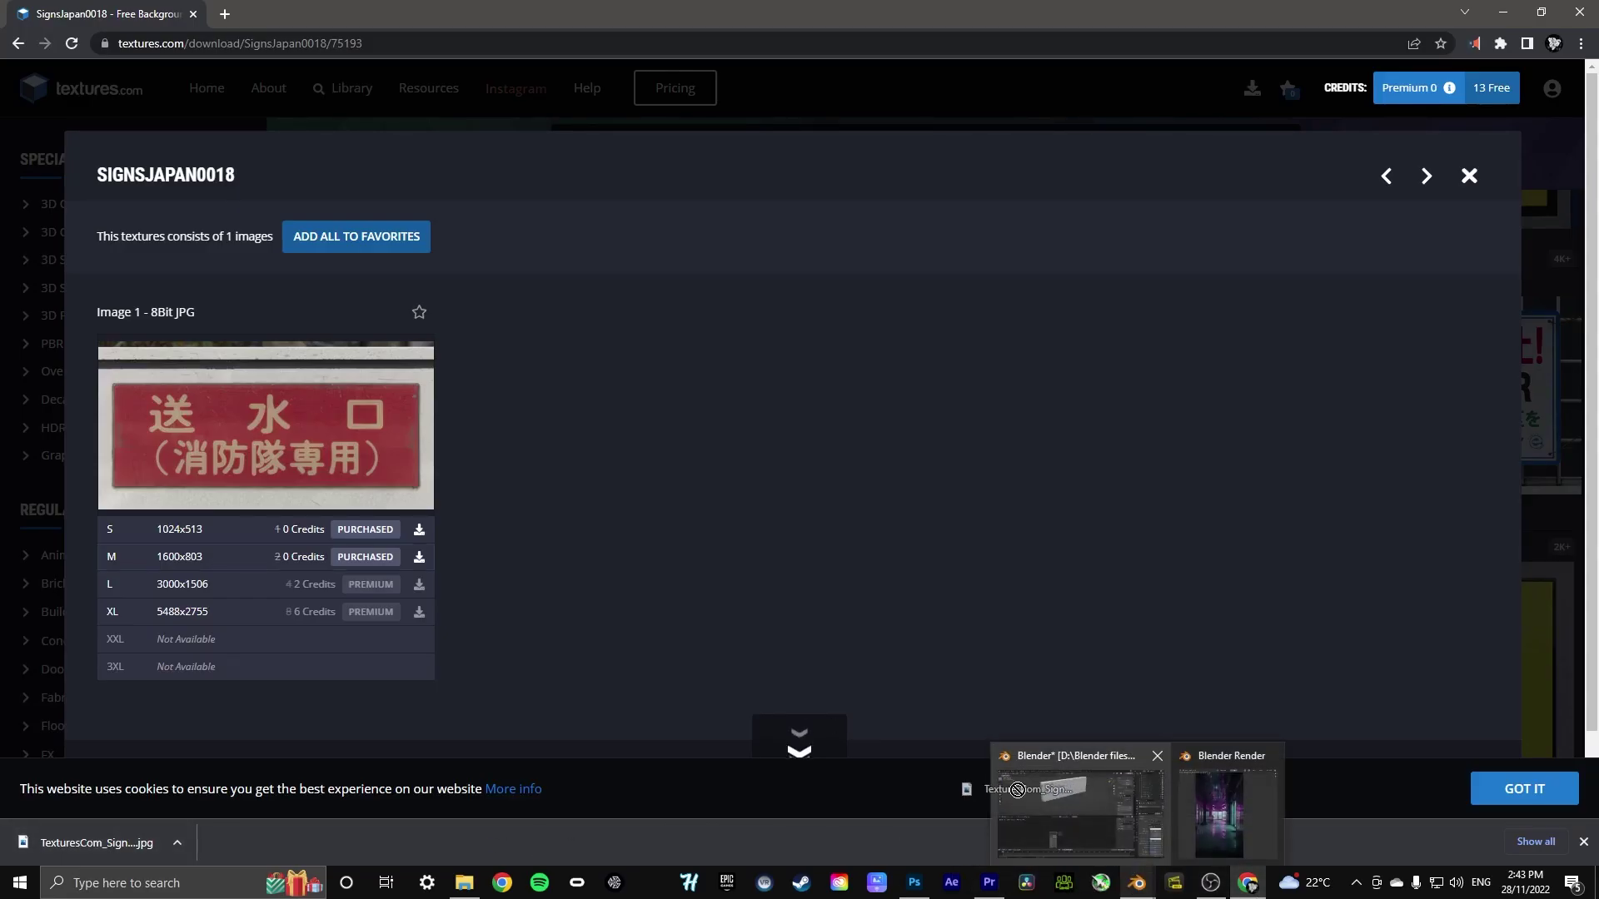
{"action": "left_click", "coordinate": [1079, 812]}
{"action": "left_click_drag", "start_coordinate": [363, 626], "coordinate": [319, 623]}
{"action": "middle_click_drag", "start_coordinate": [408, 627], "coordinate": [523, 598]}
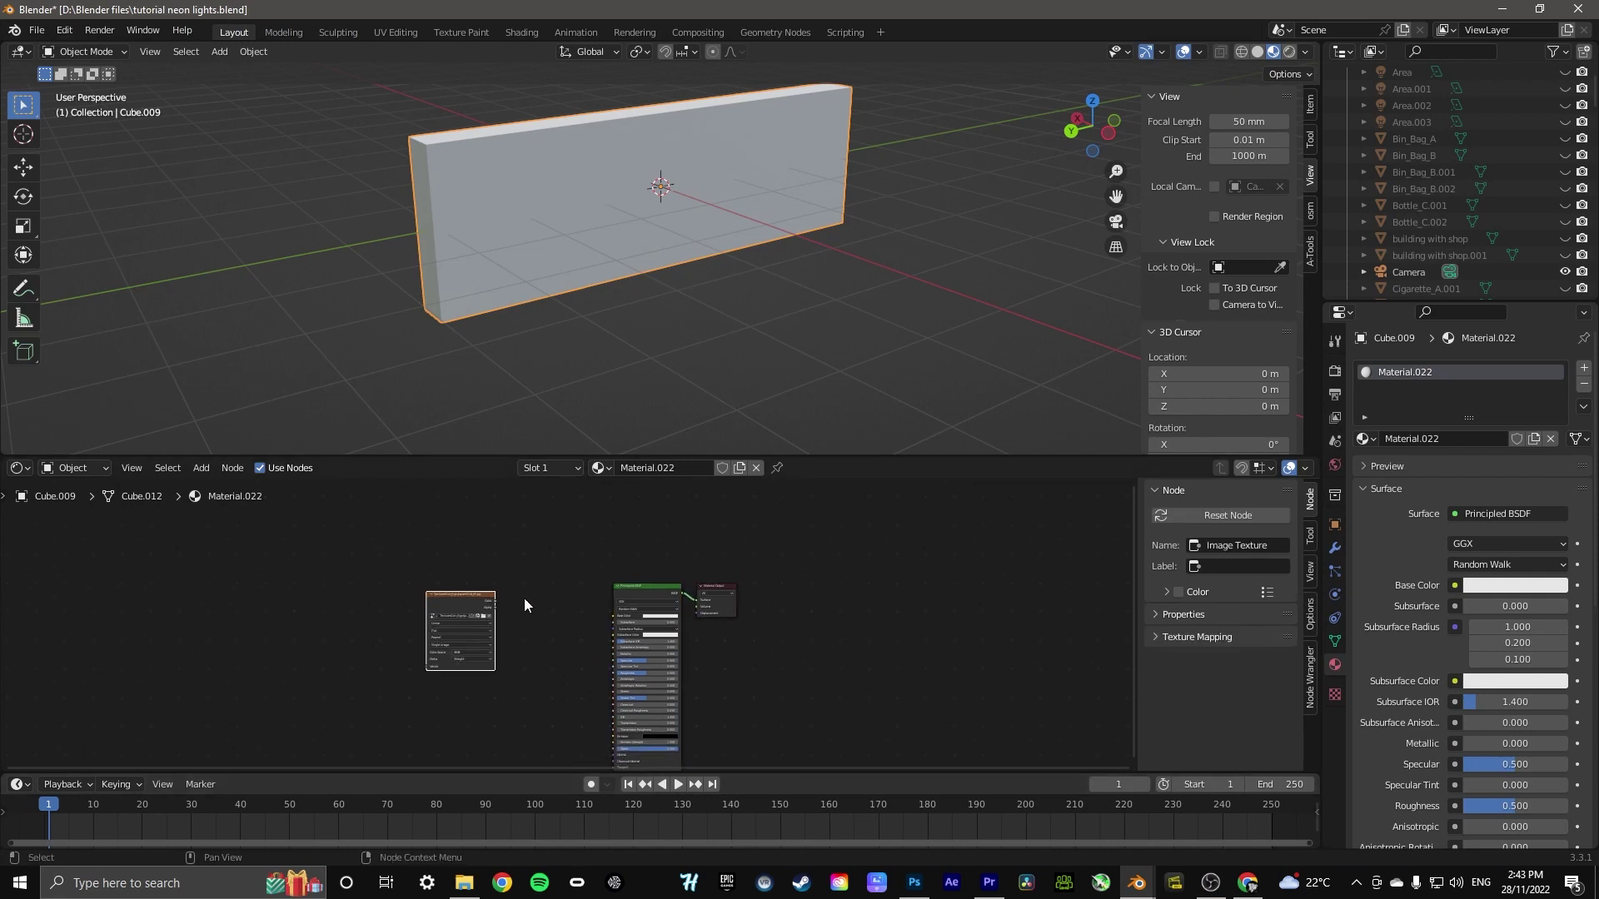
{"action": "scroll", "coordinate": [527, 597], "scroll_direction": "up", "scroll_amount": 8}
{"action": "left_click_drag", "start_coordinate": [432, 581], "coordinate": [408, 521]}
Unwrap the box in Edit Mode with Cube Projection
{"action": "left_click", "coordinate": [58, 52]}
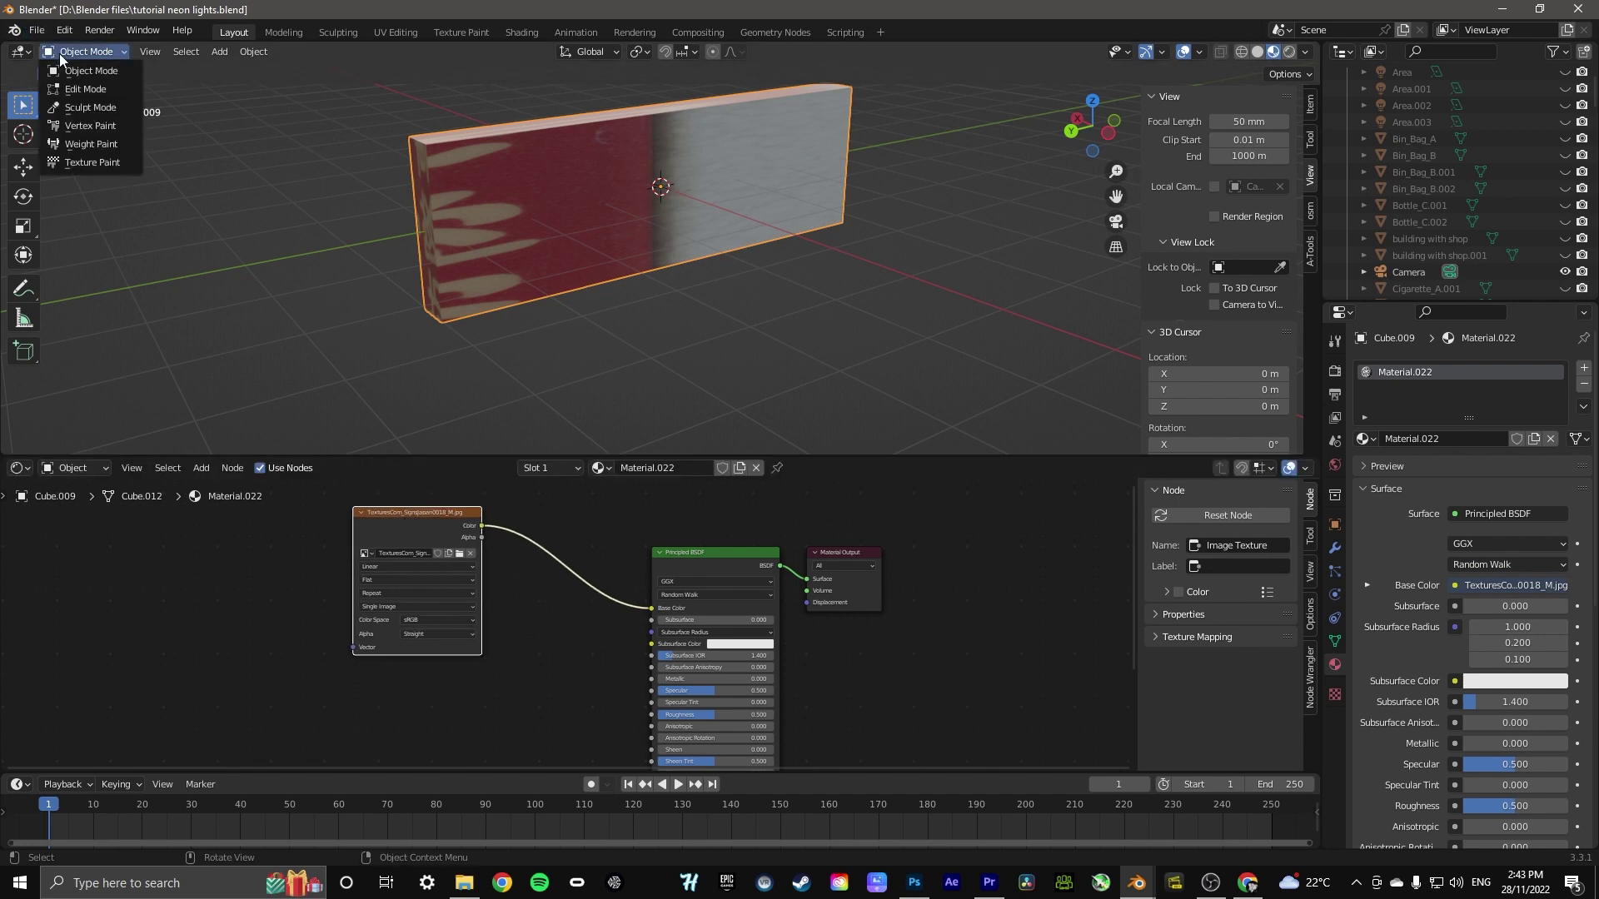
{"action": "left_click", "coordinate": [70, 94]}
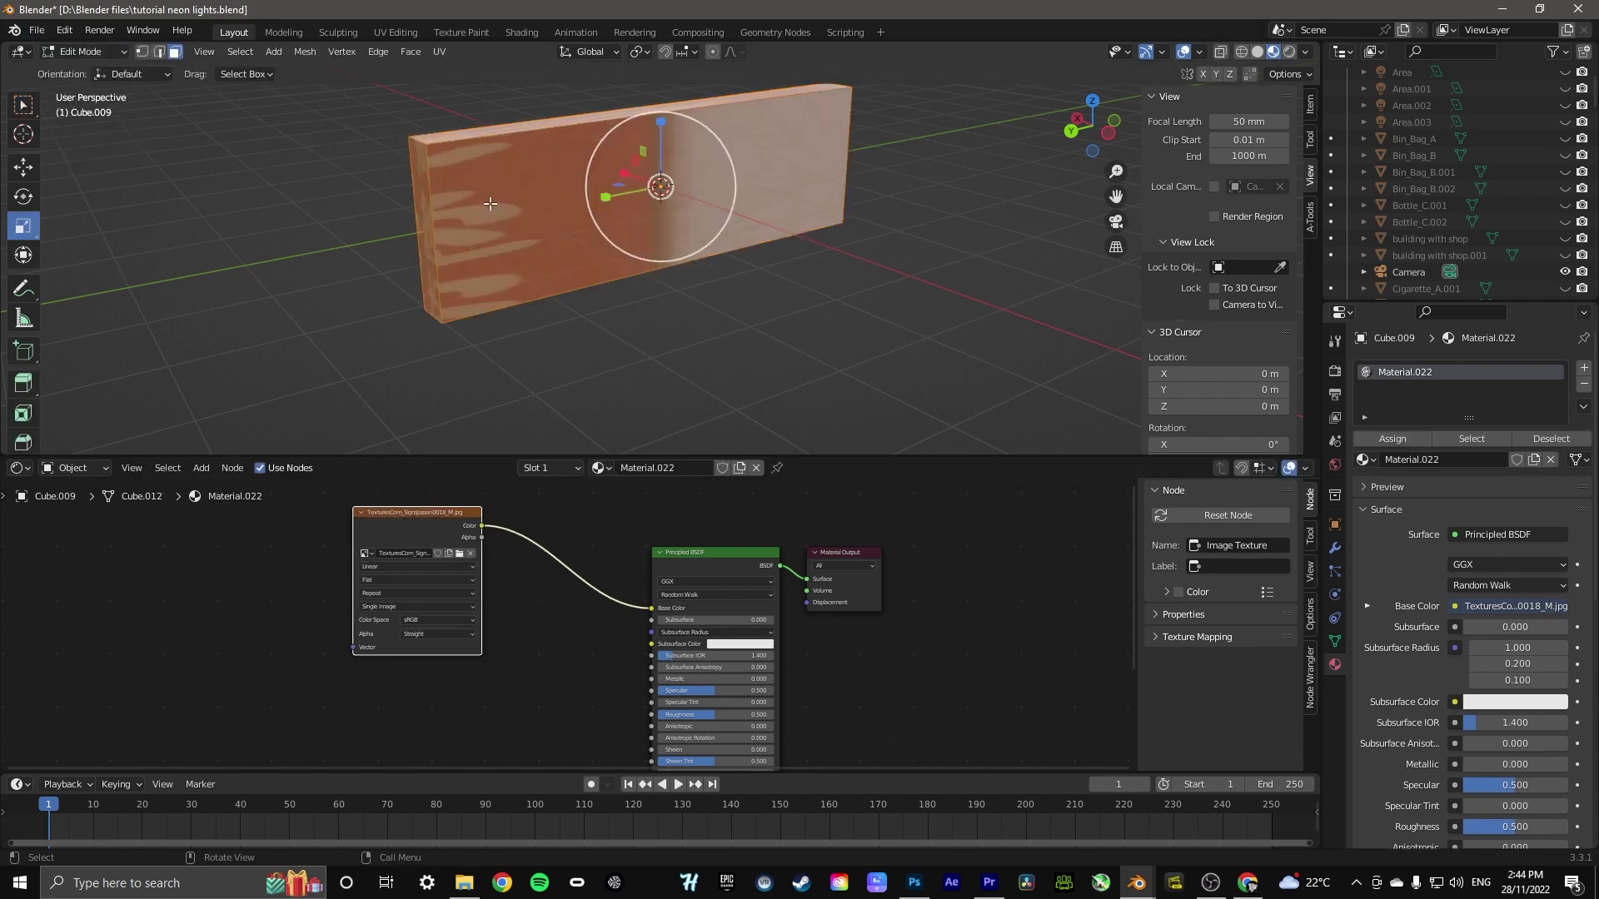
{"action": "scroll", "coordinate": [489, 204], "scroll_direction": "up", "scroll_amount": 1}
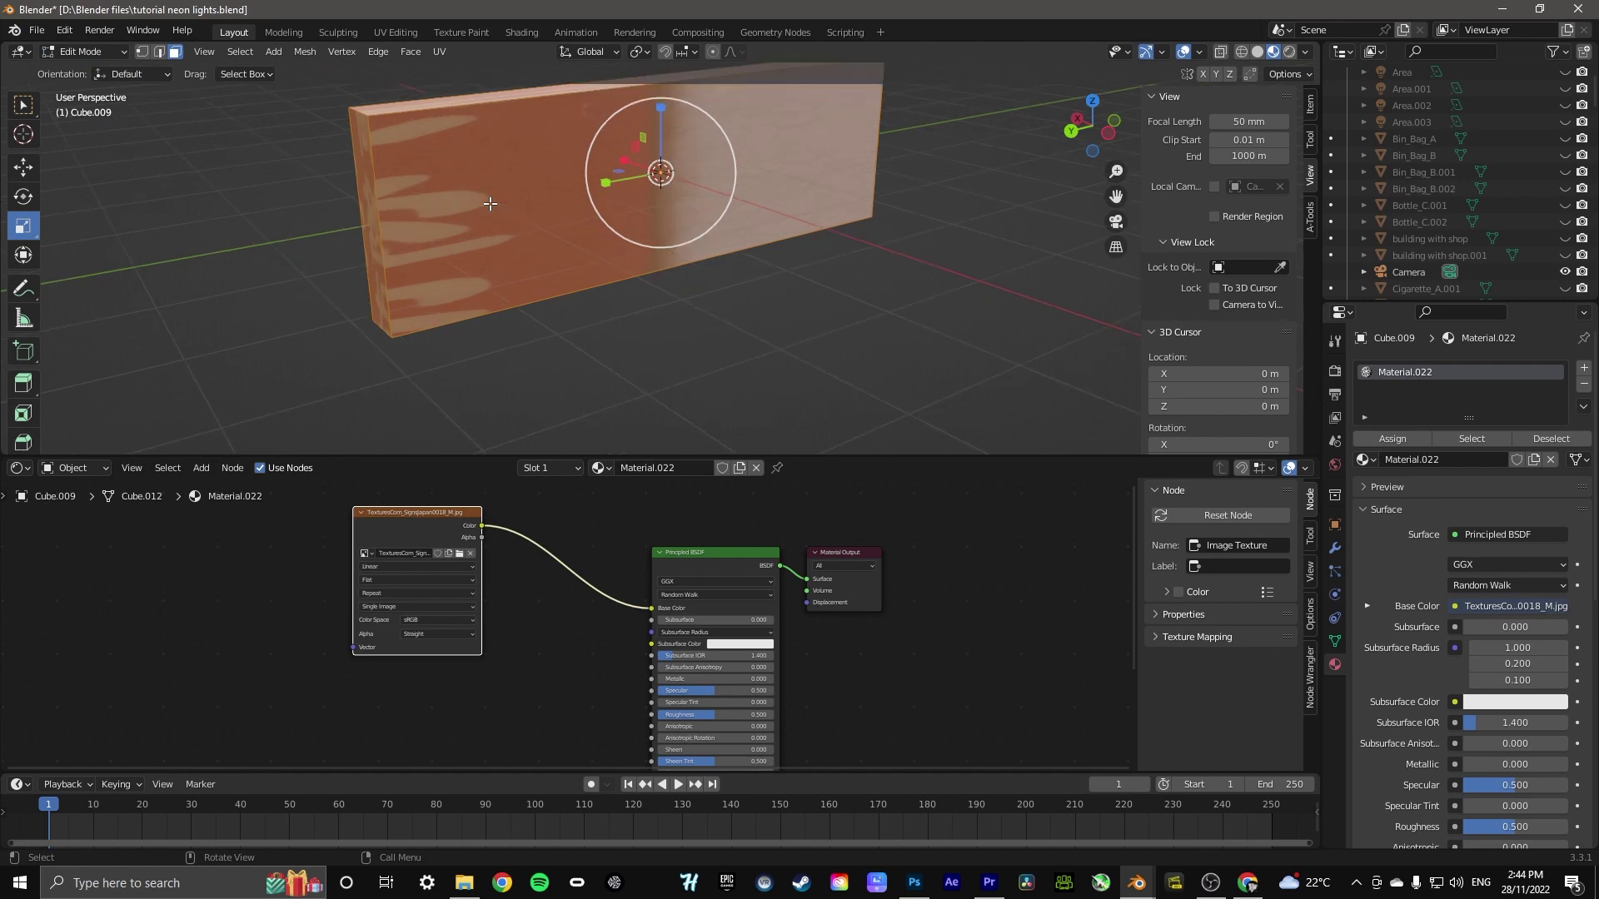
{"action": "key", "text": "u"}
{"action": "left_click", "coordinate": [492, 206]}
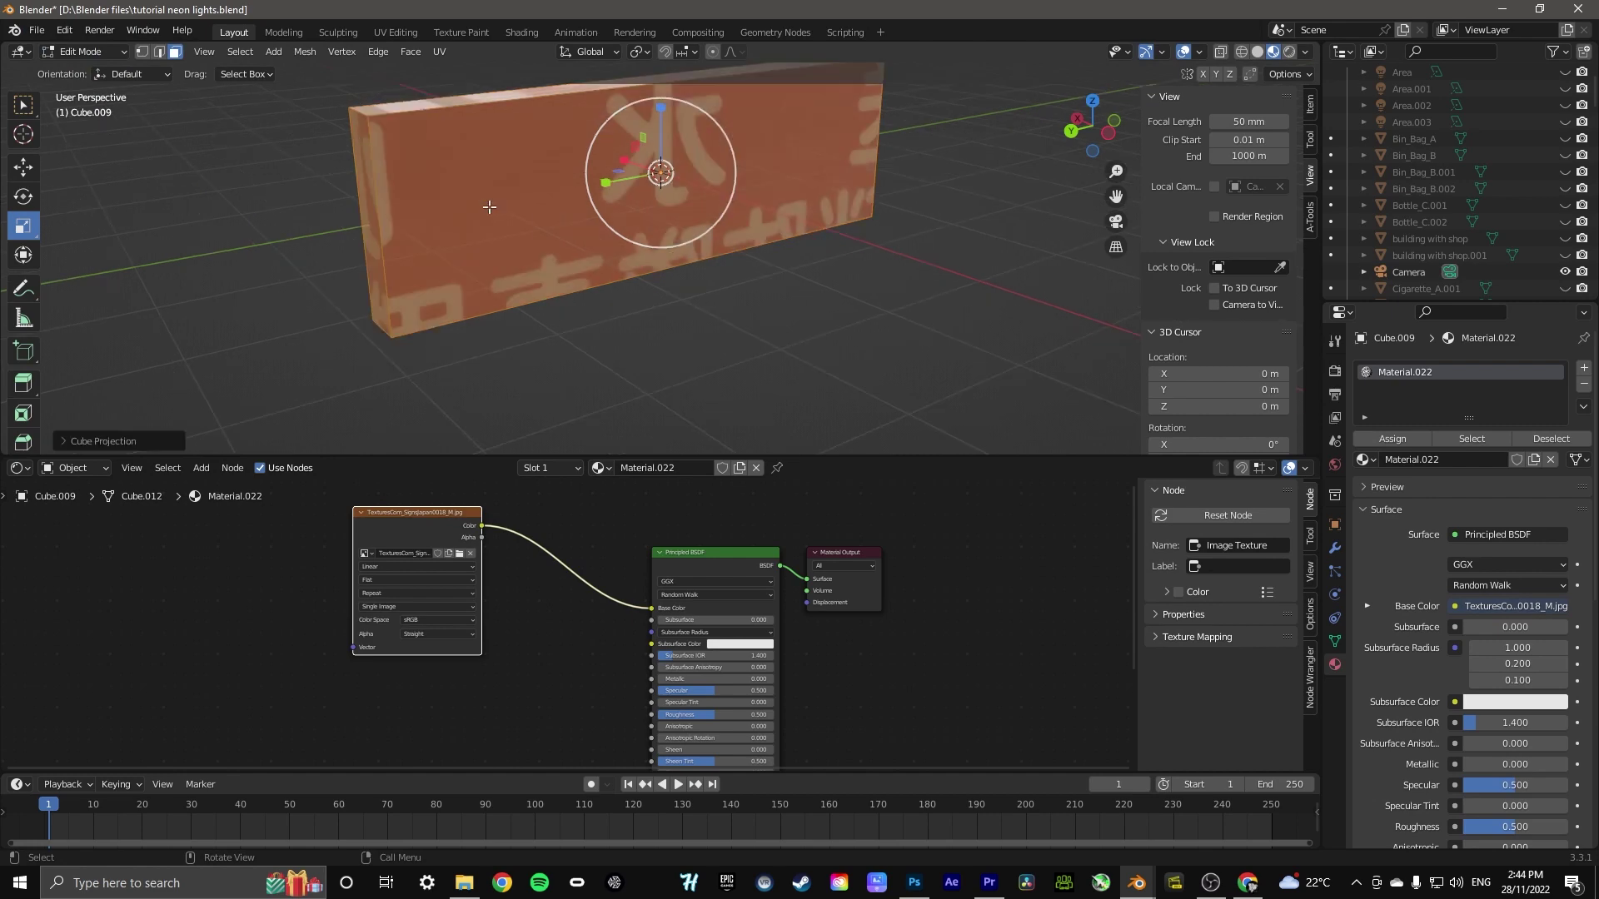
Show the textured box in the UV Editing workspace with Material Preview, facing its front
{"action": "left_click", "coordinate": [395, 33]}
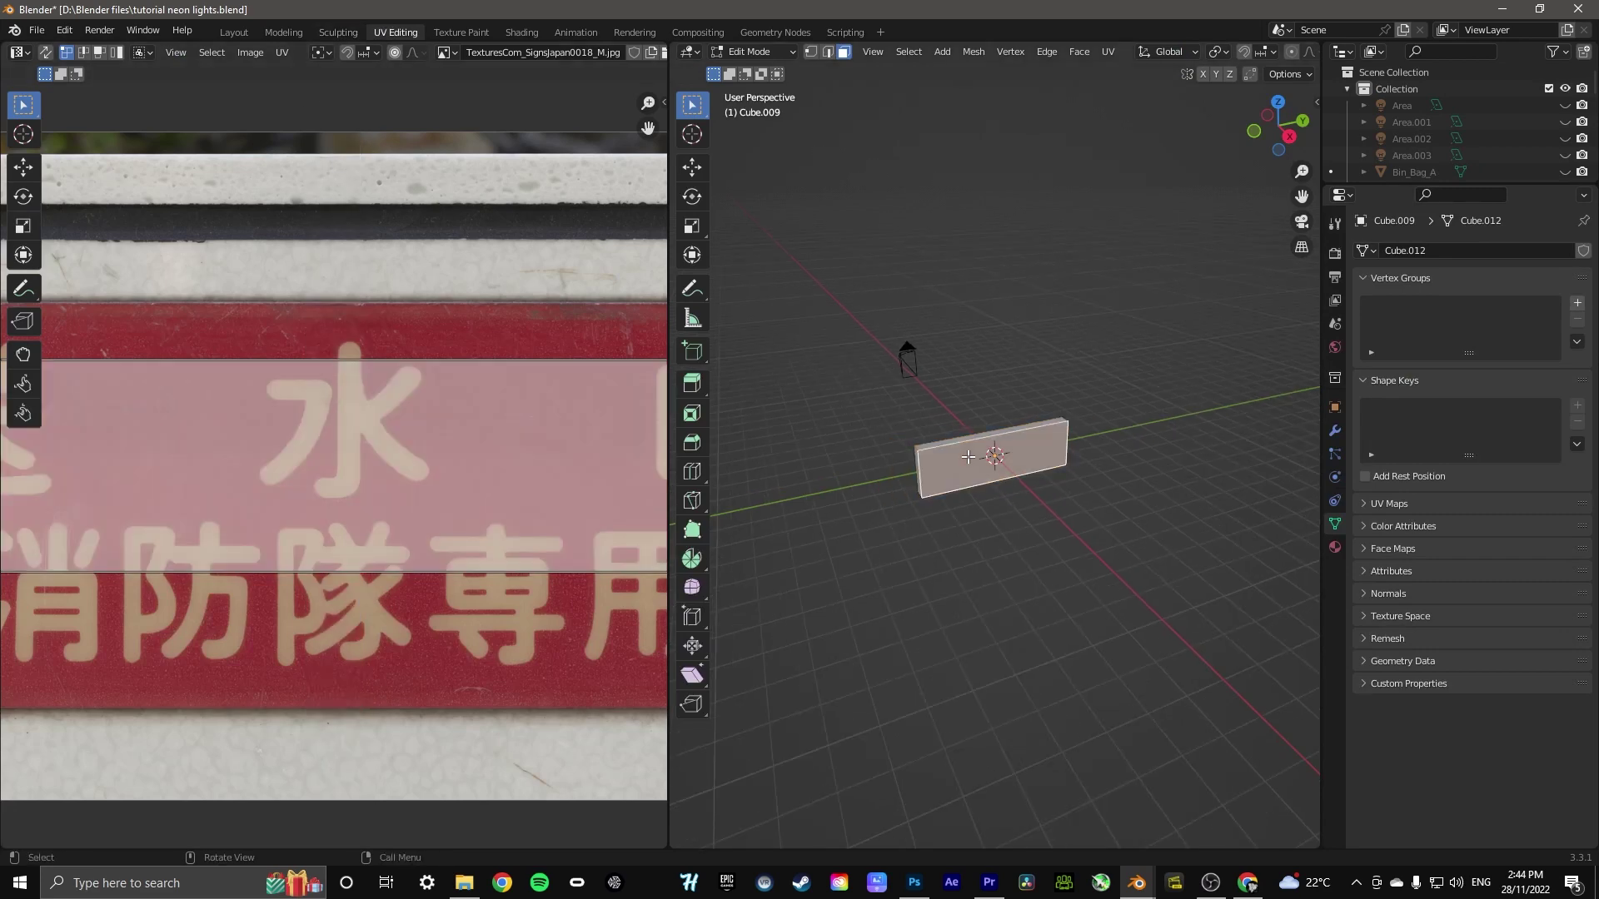
{"action": "scroll", "coordinate": [968, 458], "scroll_direction": "up", "scroll_amount": 2}
{"action": "scroll", "coordinate": [1263, 52], "scroll_direction": "right", "scroll_amount": 5}
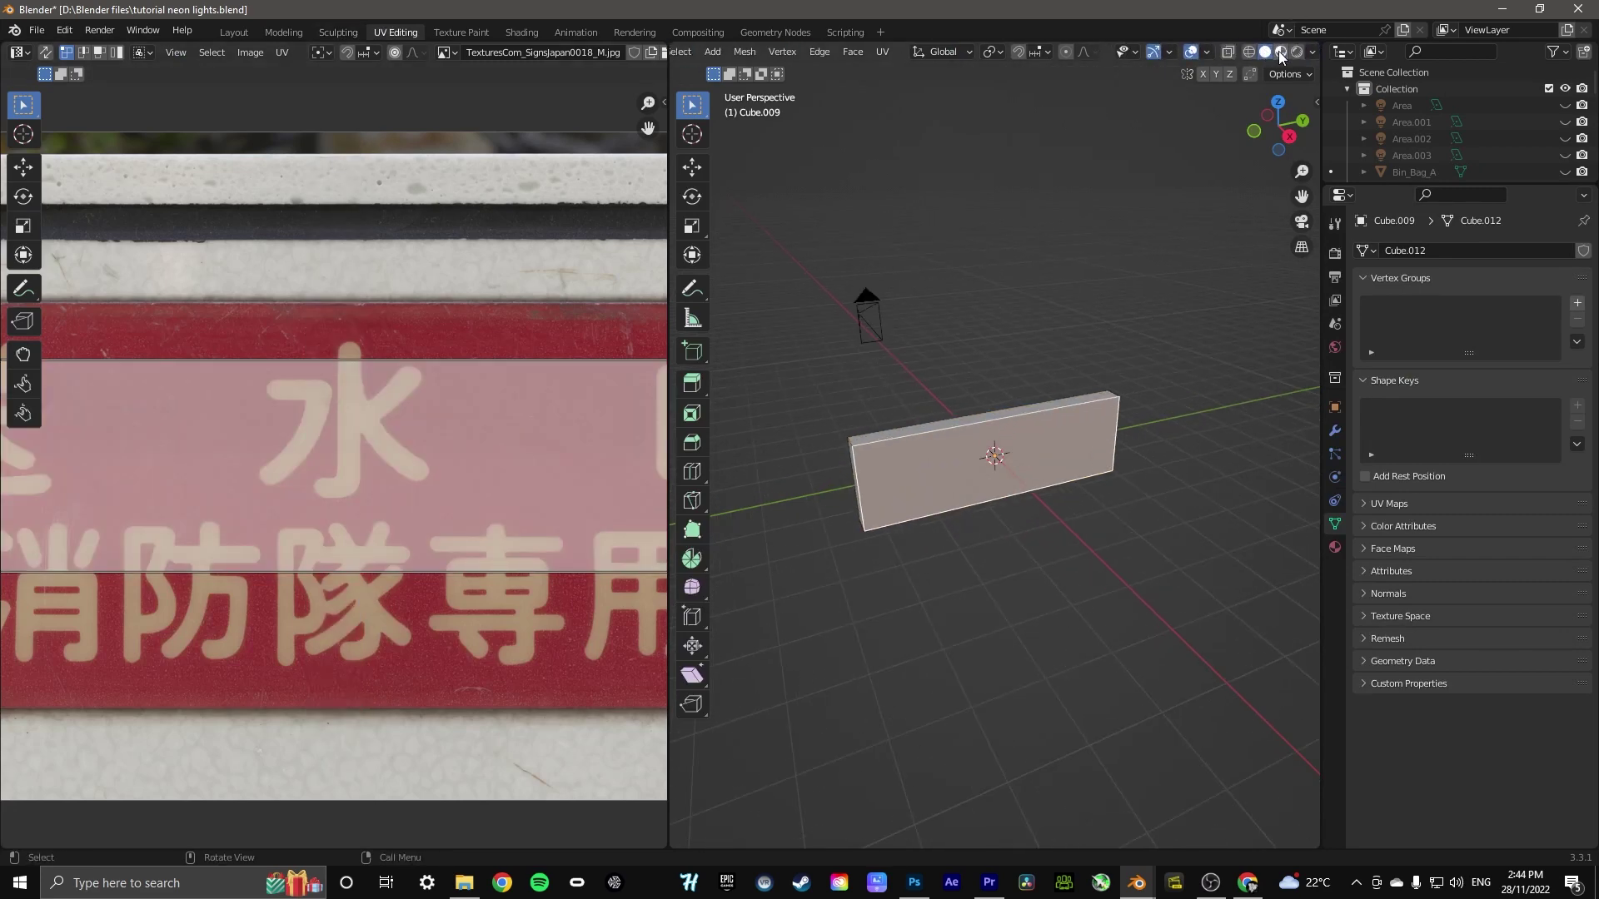
{"action": "left_click", "coordinate": [1281, 52]}
{"action": "left_click_drag", "start_coordinate": [1280, 117], "coordinate": [1256, 125]}
{"action": "scroll", "coordinate": [396, 337], "scroll_direction": "down", "scroll_amount": 2}
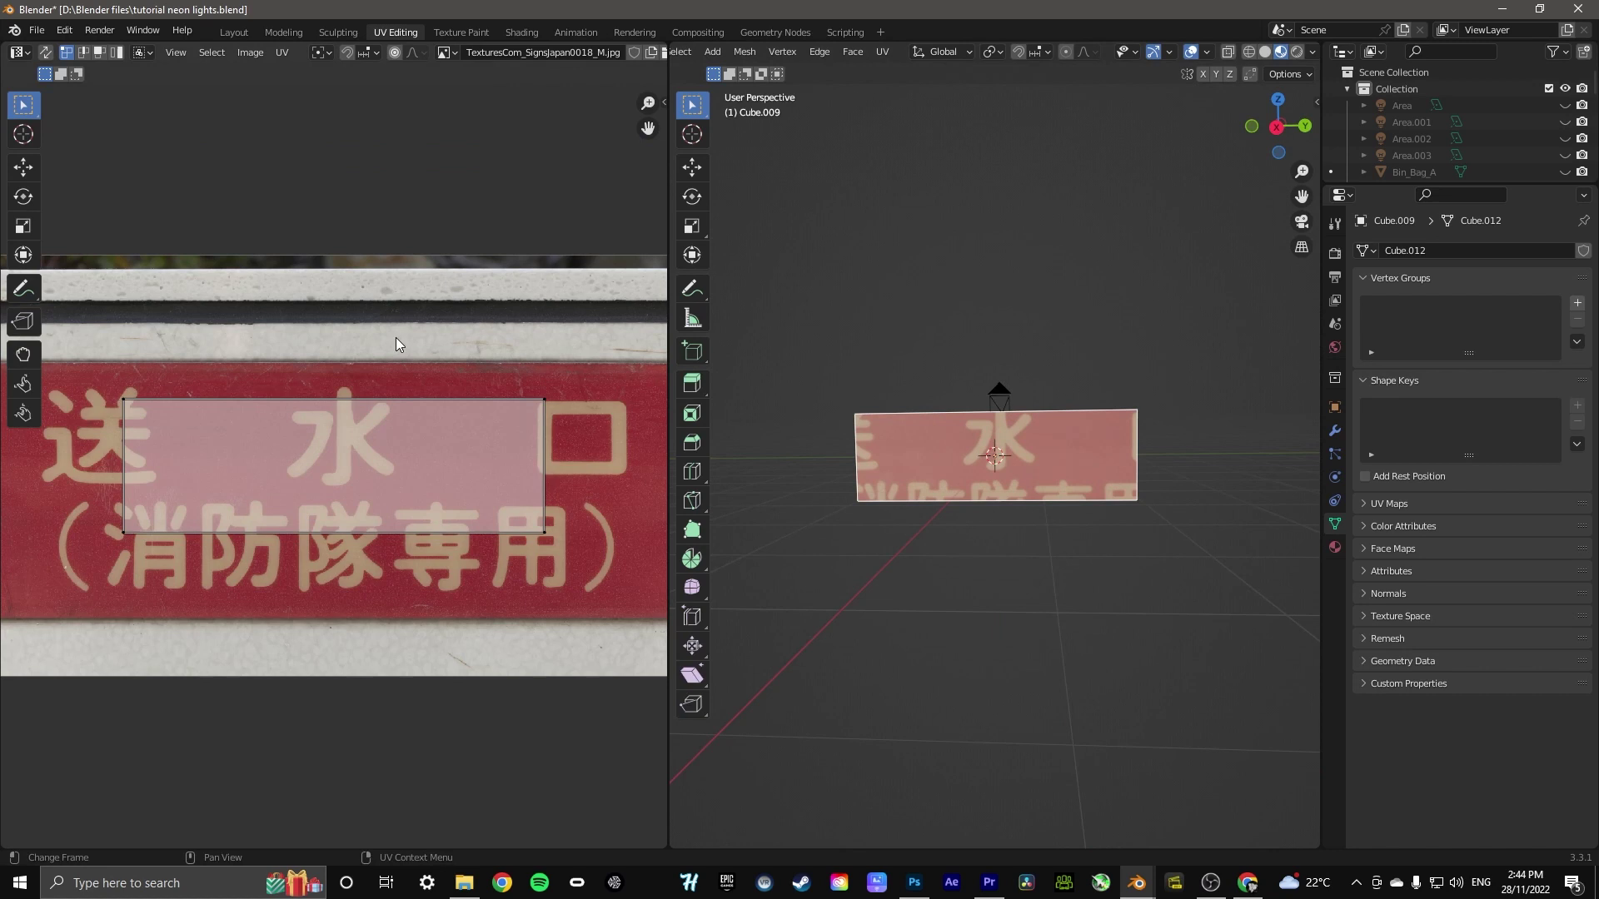
{"action": "scroll", "coordinate": [397, 337], "scroll_direction": "down", "scroll_amount": 1}
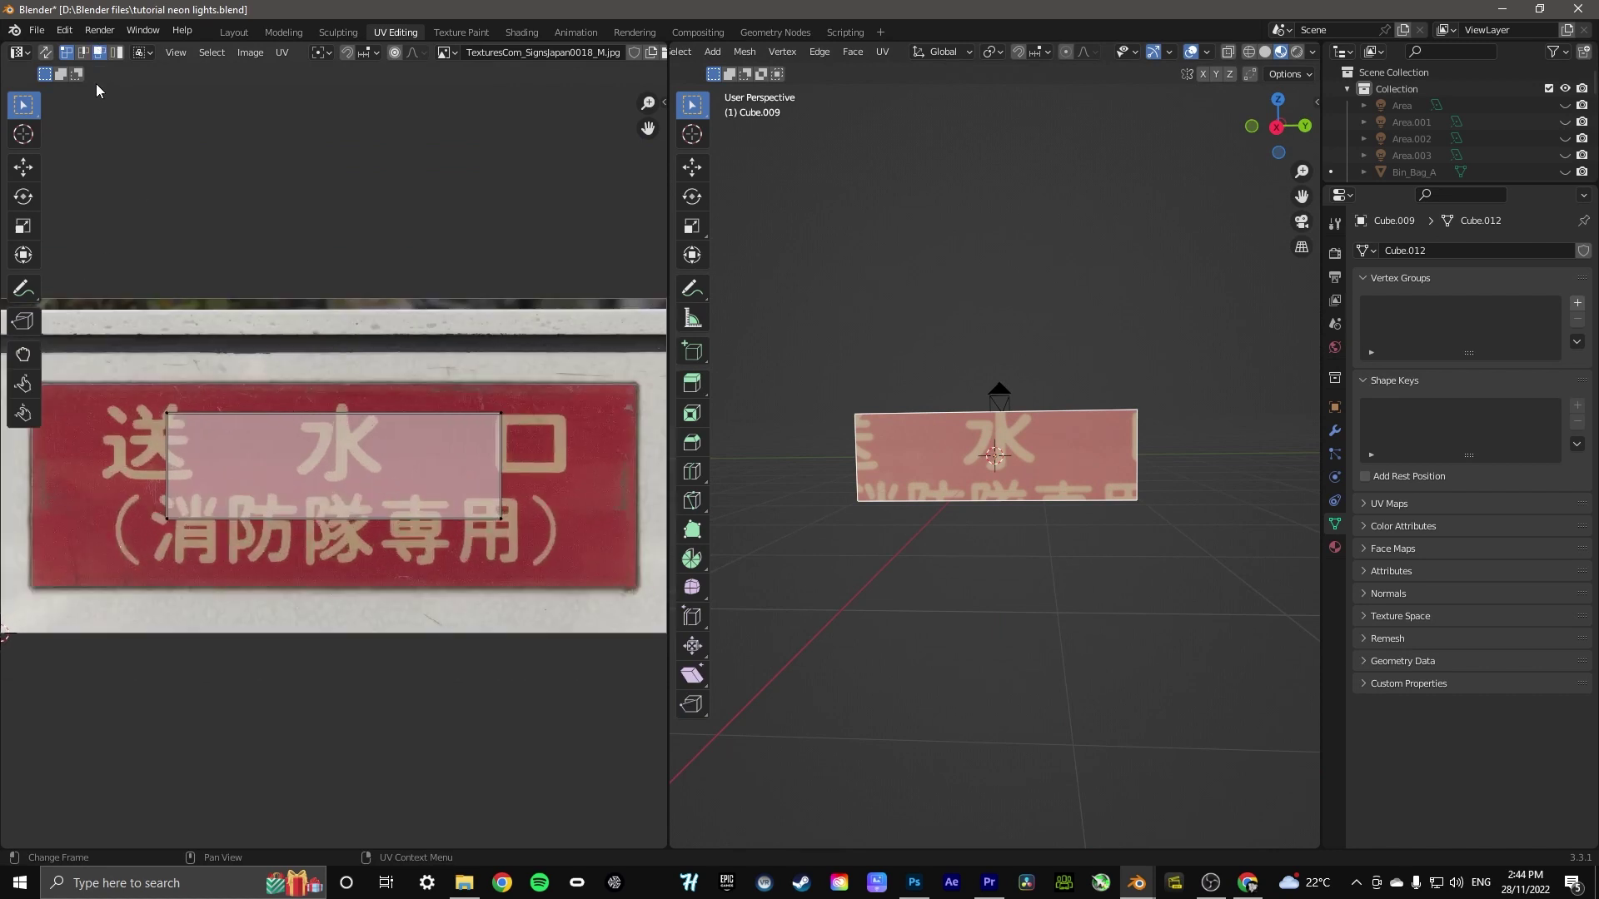
Enlarge the face's UVs and move them onto the red 送水口 panel
{"action": "left_click", "coordinate": [23, 232]}
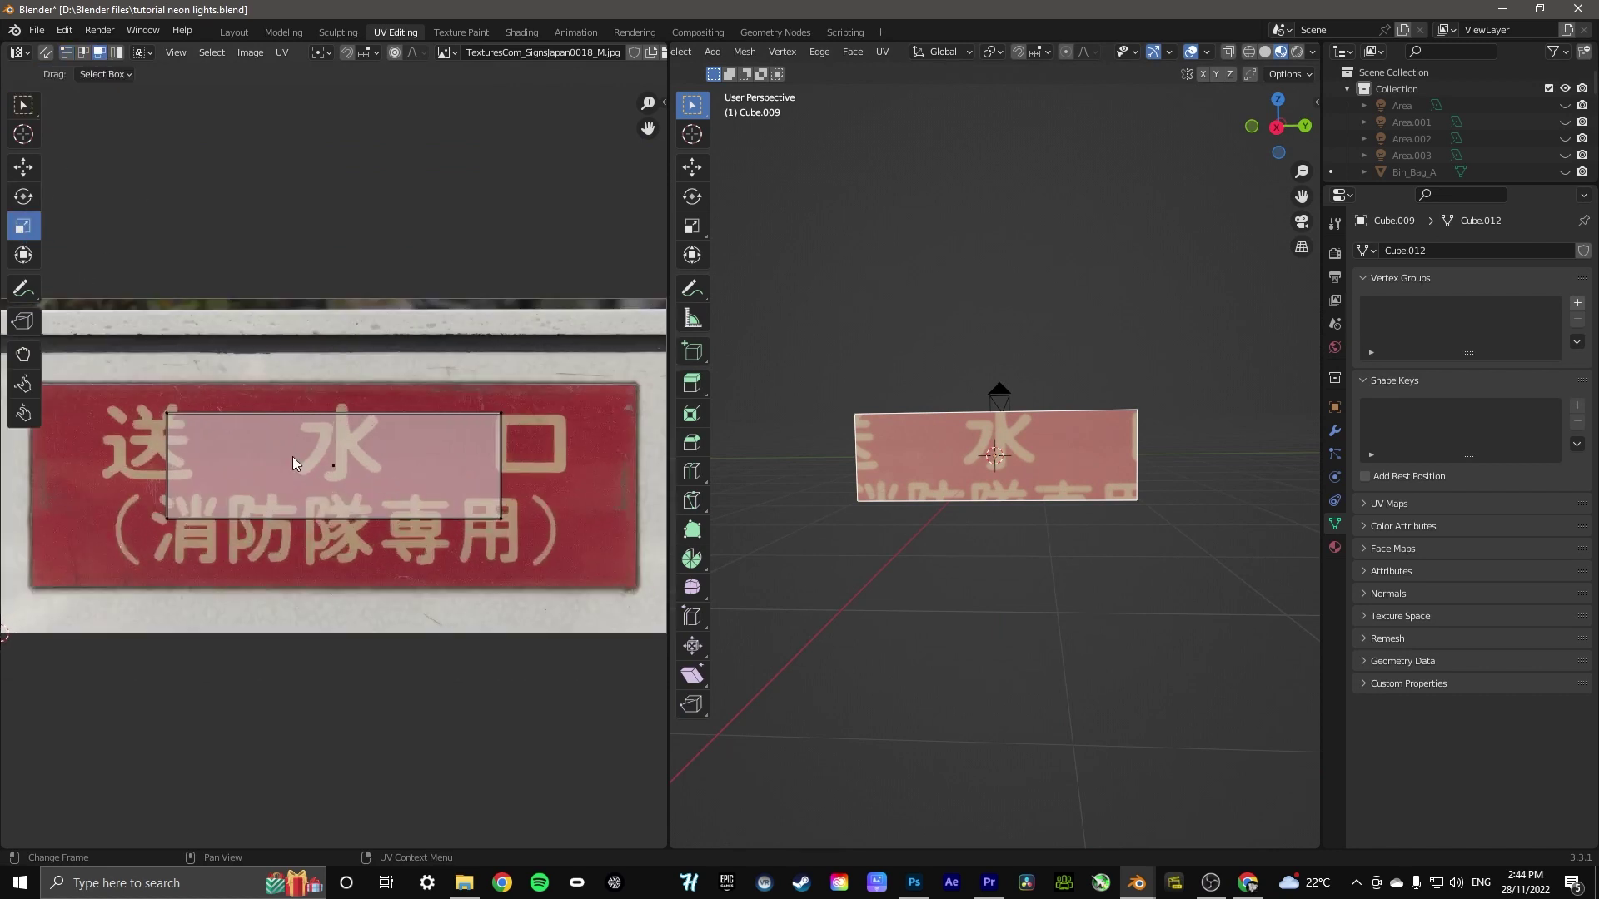
{"action": "left_click", "coordinate": [292, 456]}
{"action": "left_click_drag", "start_coordinate": [338, 505], "coordinate": [416, 523]}
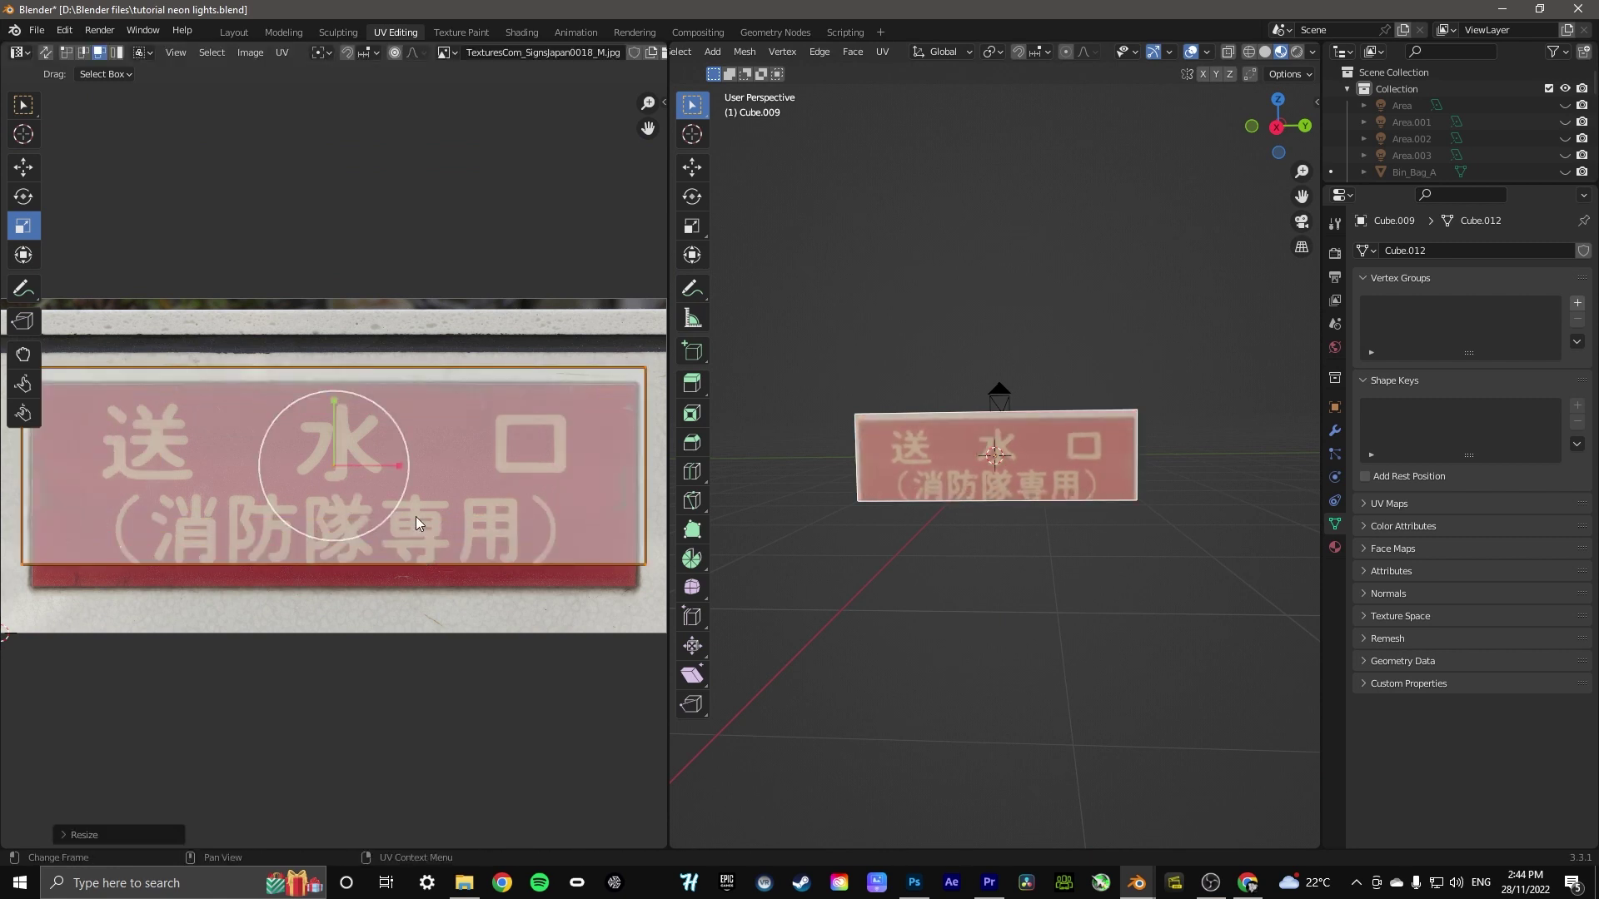
{"action": "scroll", "coordinate": [415, 513], "scroll_direction": "up", "scroll_amount": 1}
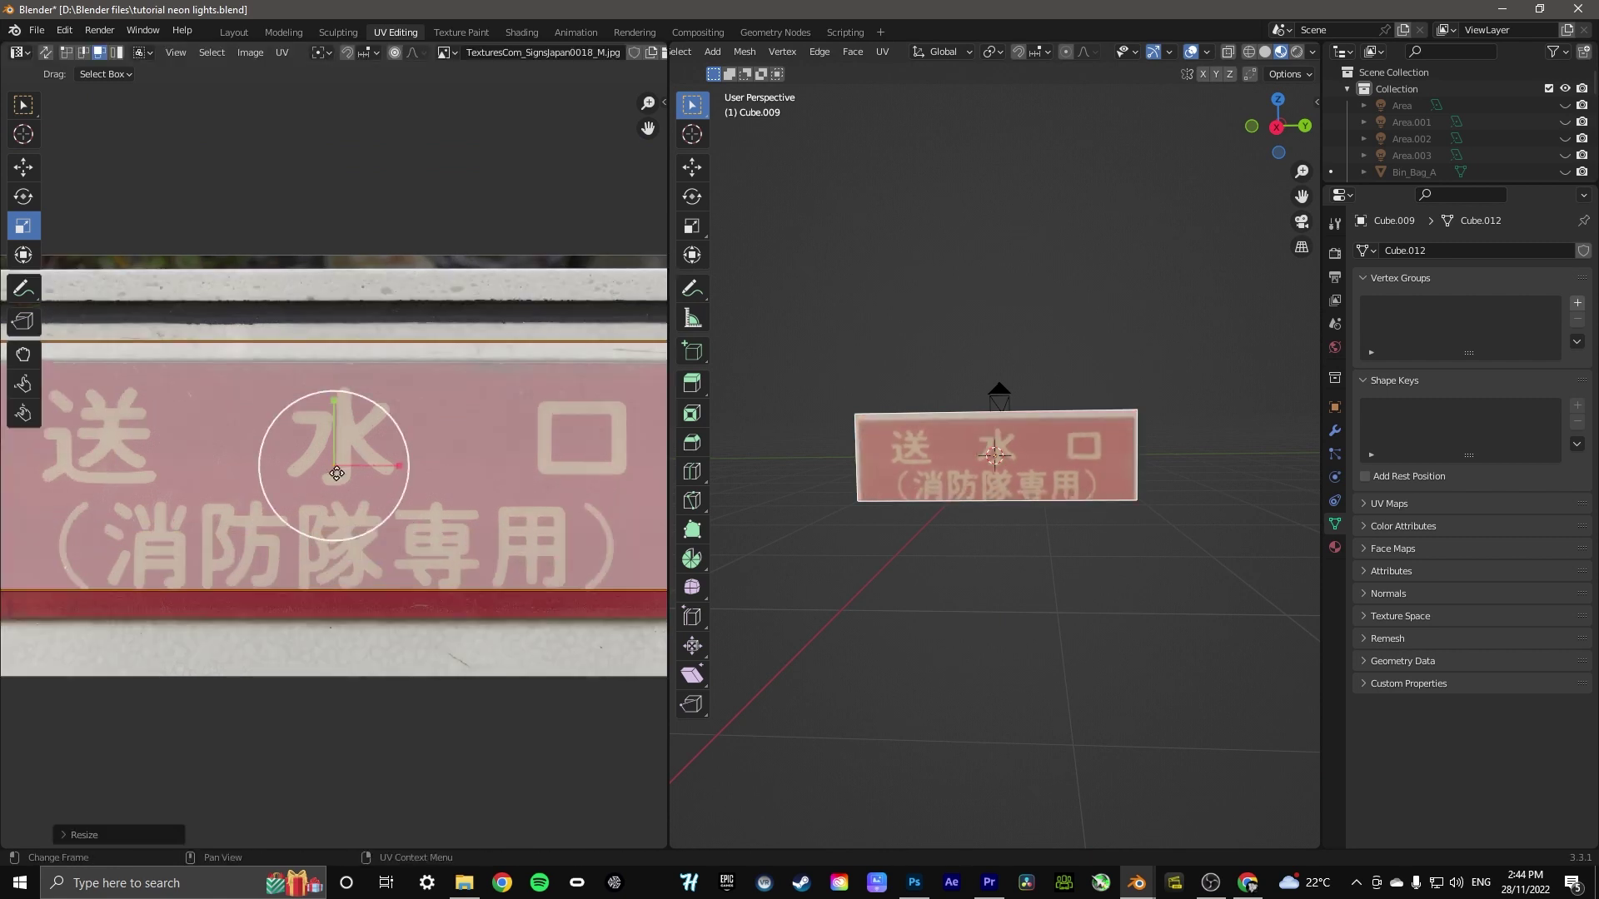
{"action": "key", "text": "g"}
{"action": "left_click", "coordinate": [465, 401]}
{"action": "scroll", "coordinate": [447, 345], "scroll_direction": "down", "scroll_amount": 3}
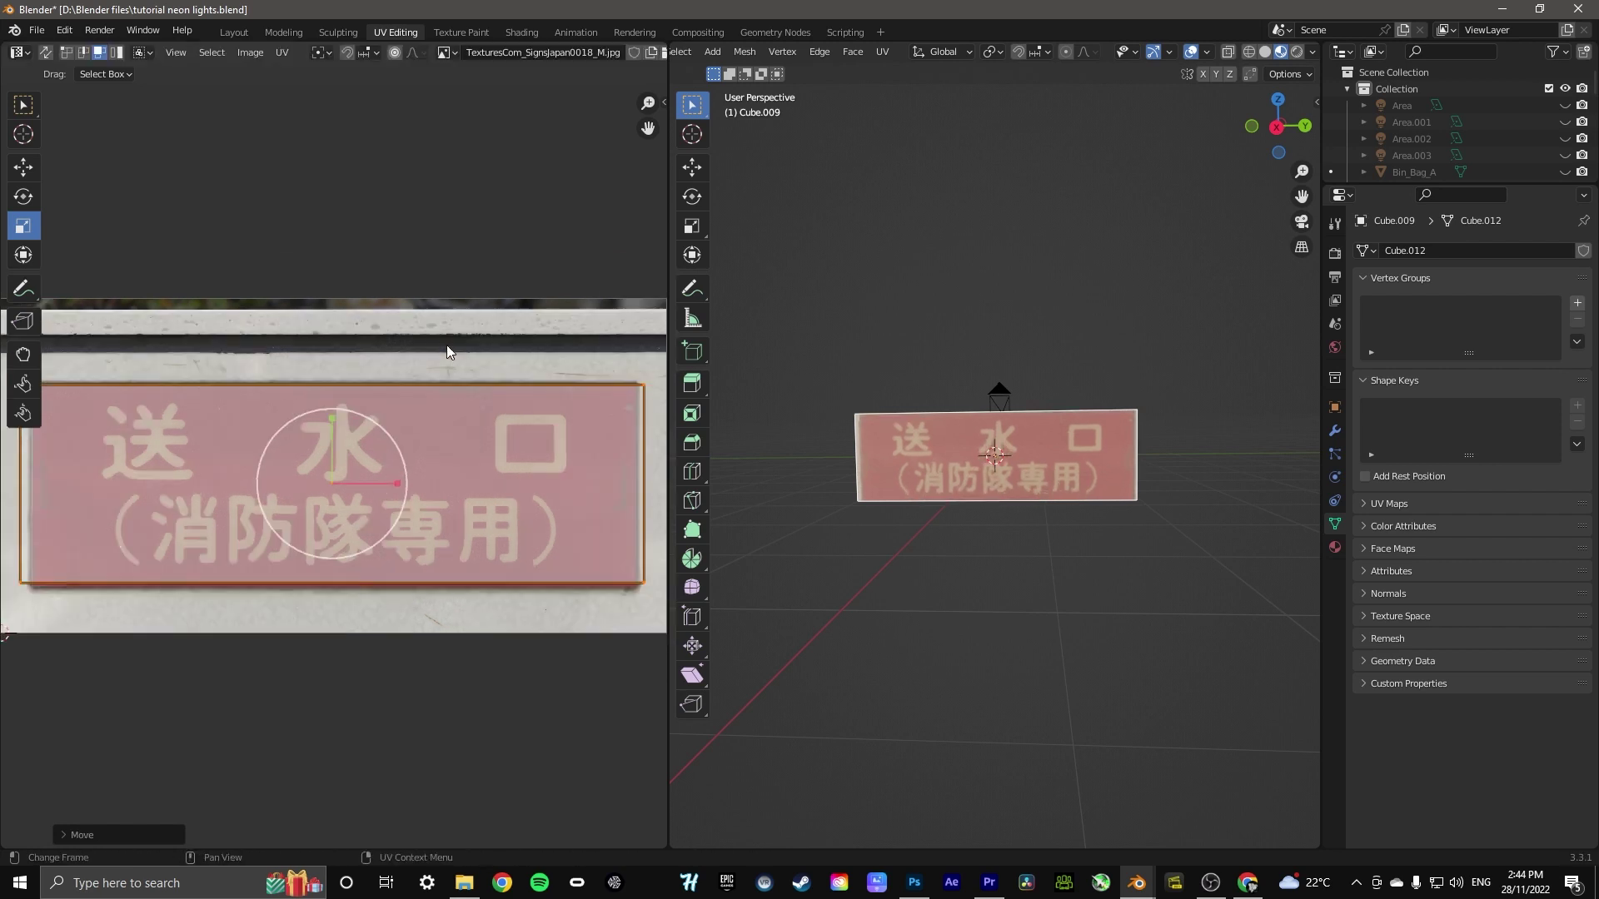
{"action": "key", "text": "g"}
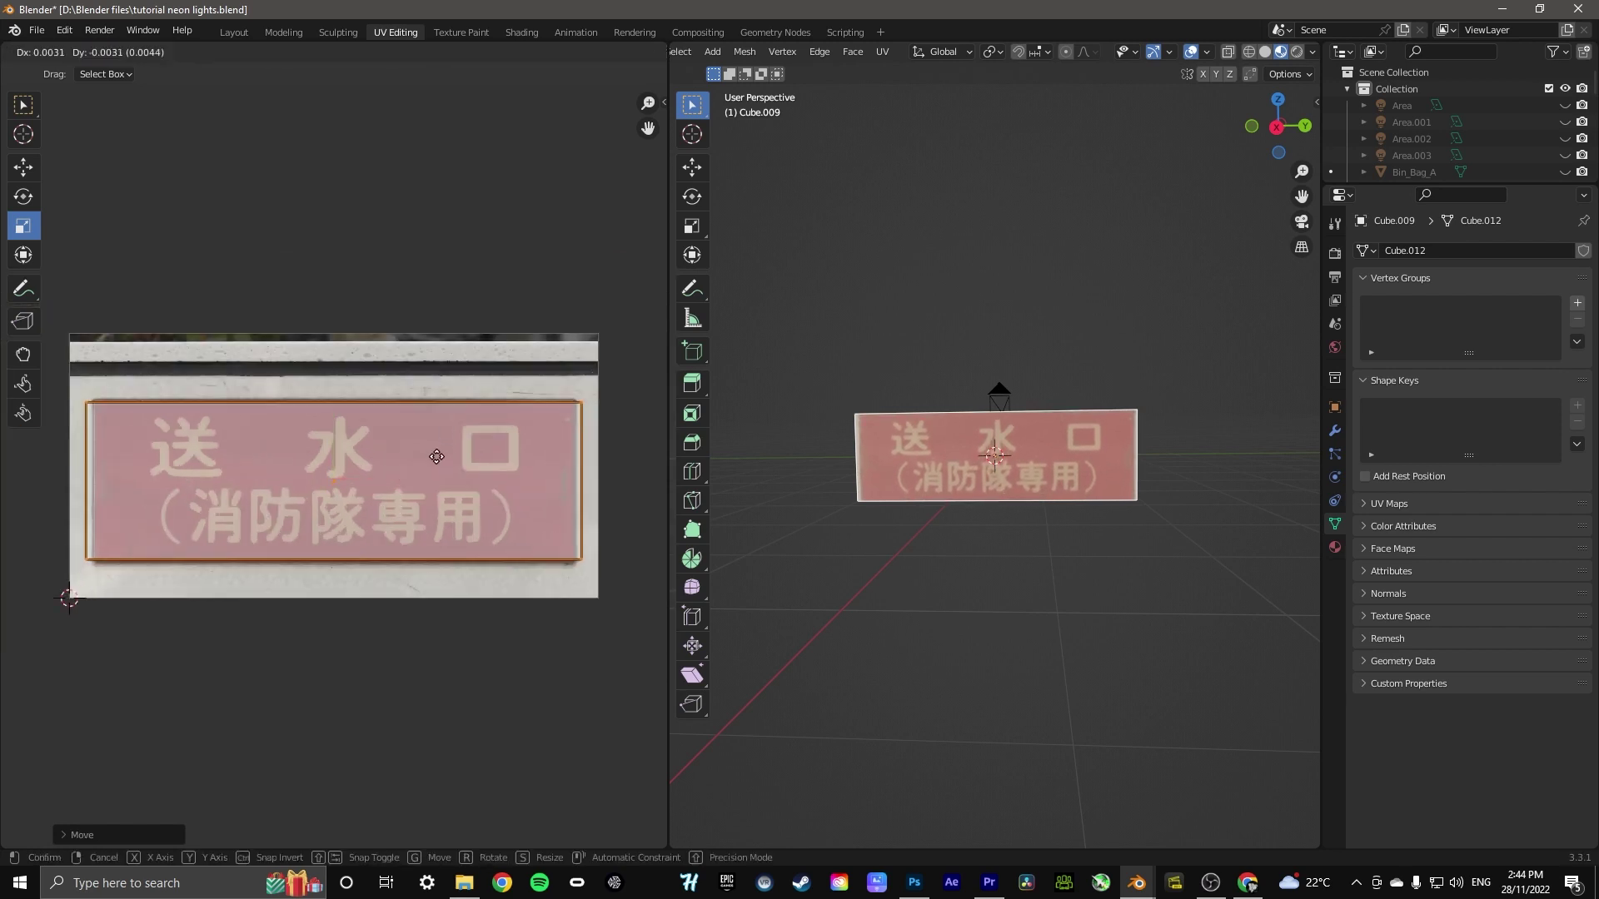
{"action": "left_click", "coordinate": [415, 473]}
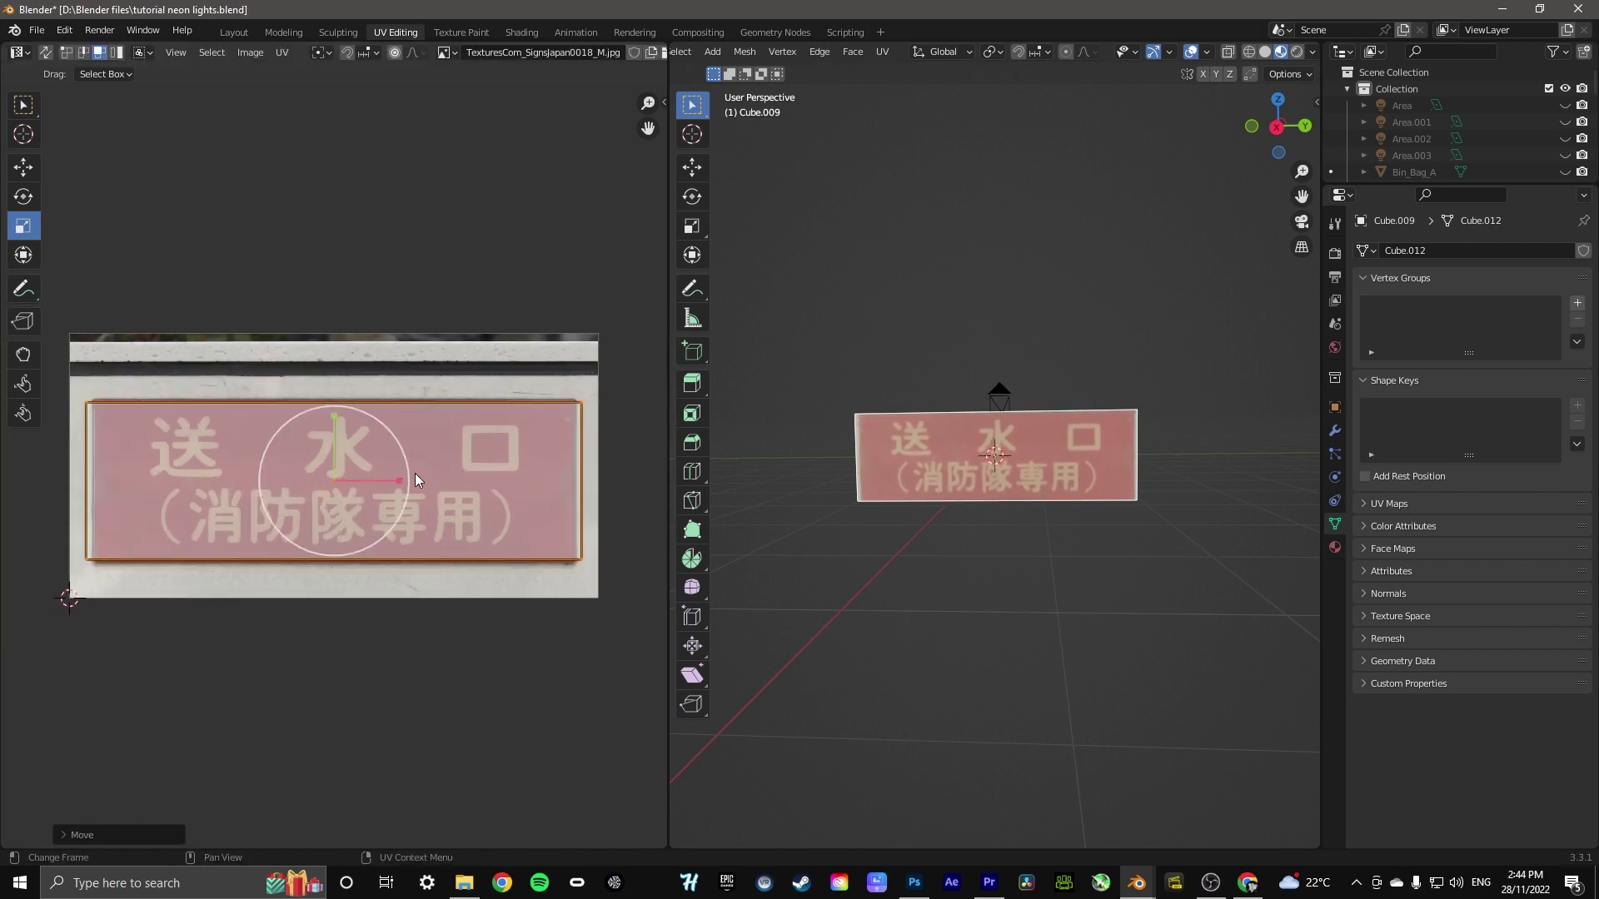
Fine-tune the UV rectangle's size and width so it fits the red panel
{"action": "key", "text": "s"}
{"action": "left_click", "coordinate": [332, 429]}
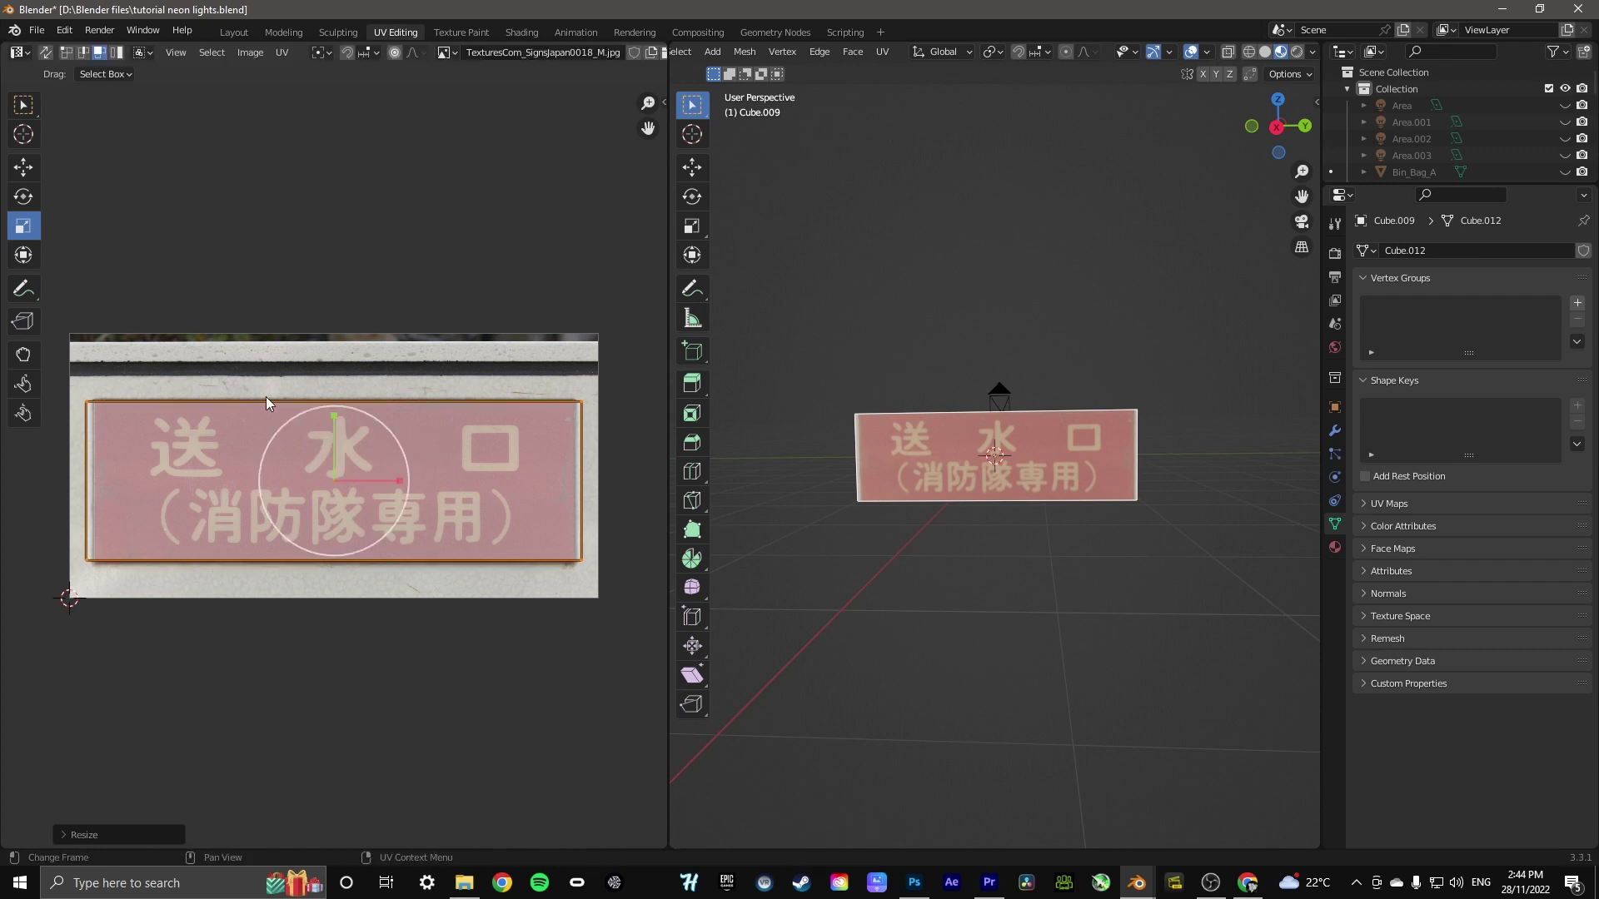
{"action": "left_click", "coordinate": [23, 167]}
{"action": "left_click", "coordinate": [24, 196]}
{"action": "left_click", "coordinate": [23, 225]}
{"action": "key", "text": "s"}
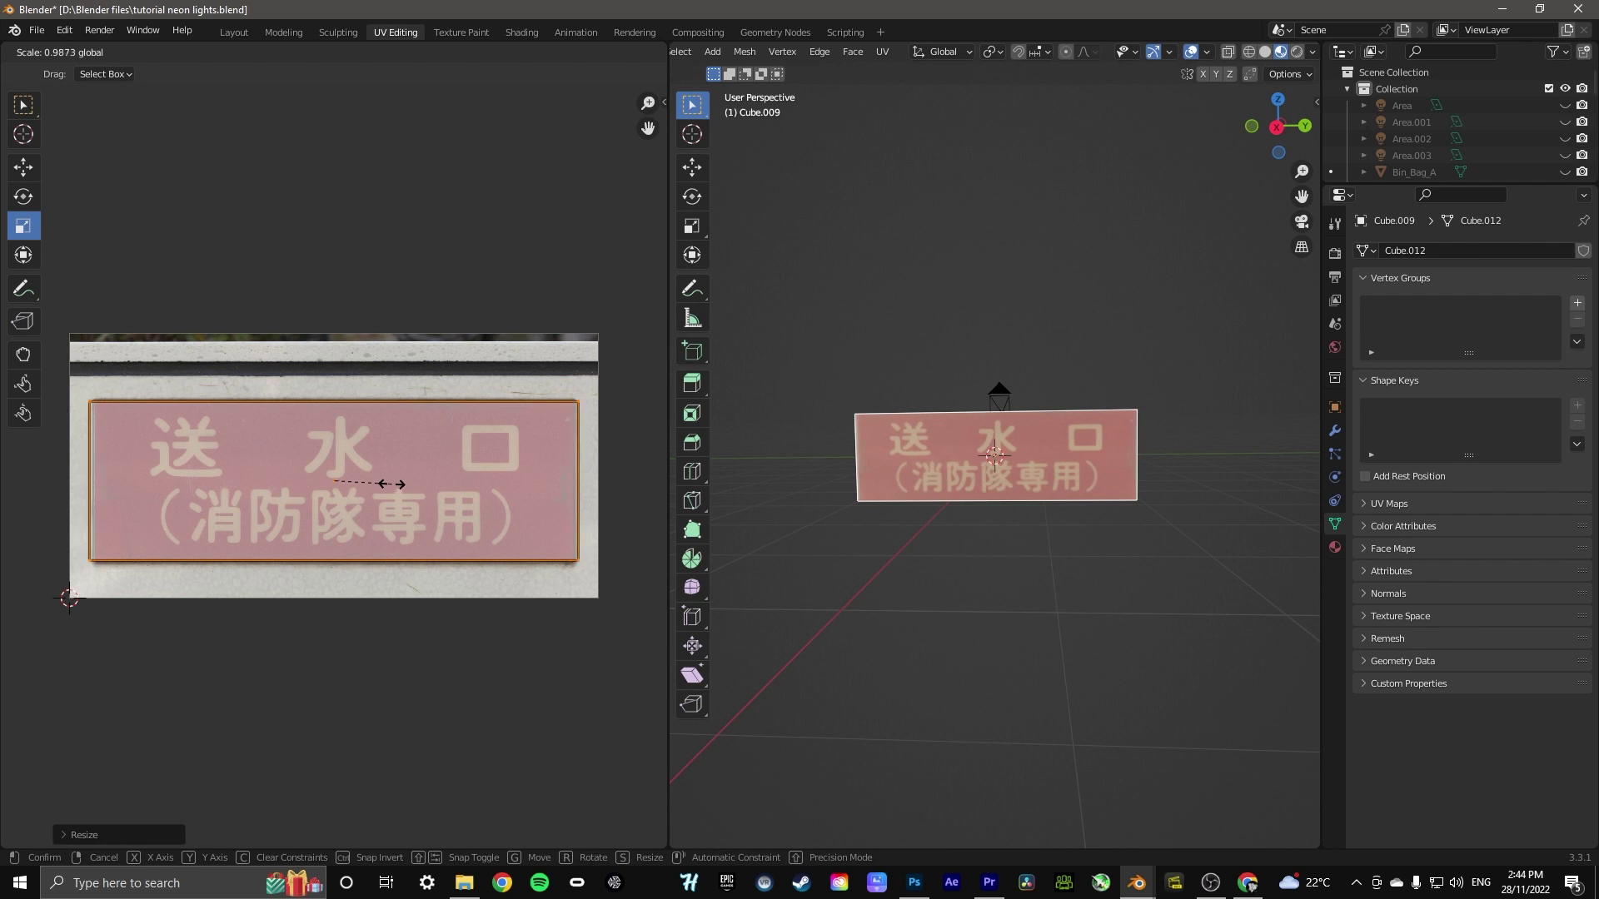
{"action": "left_click", "coordinate": [390, 483]}
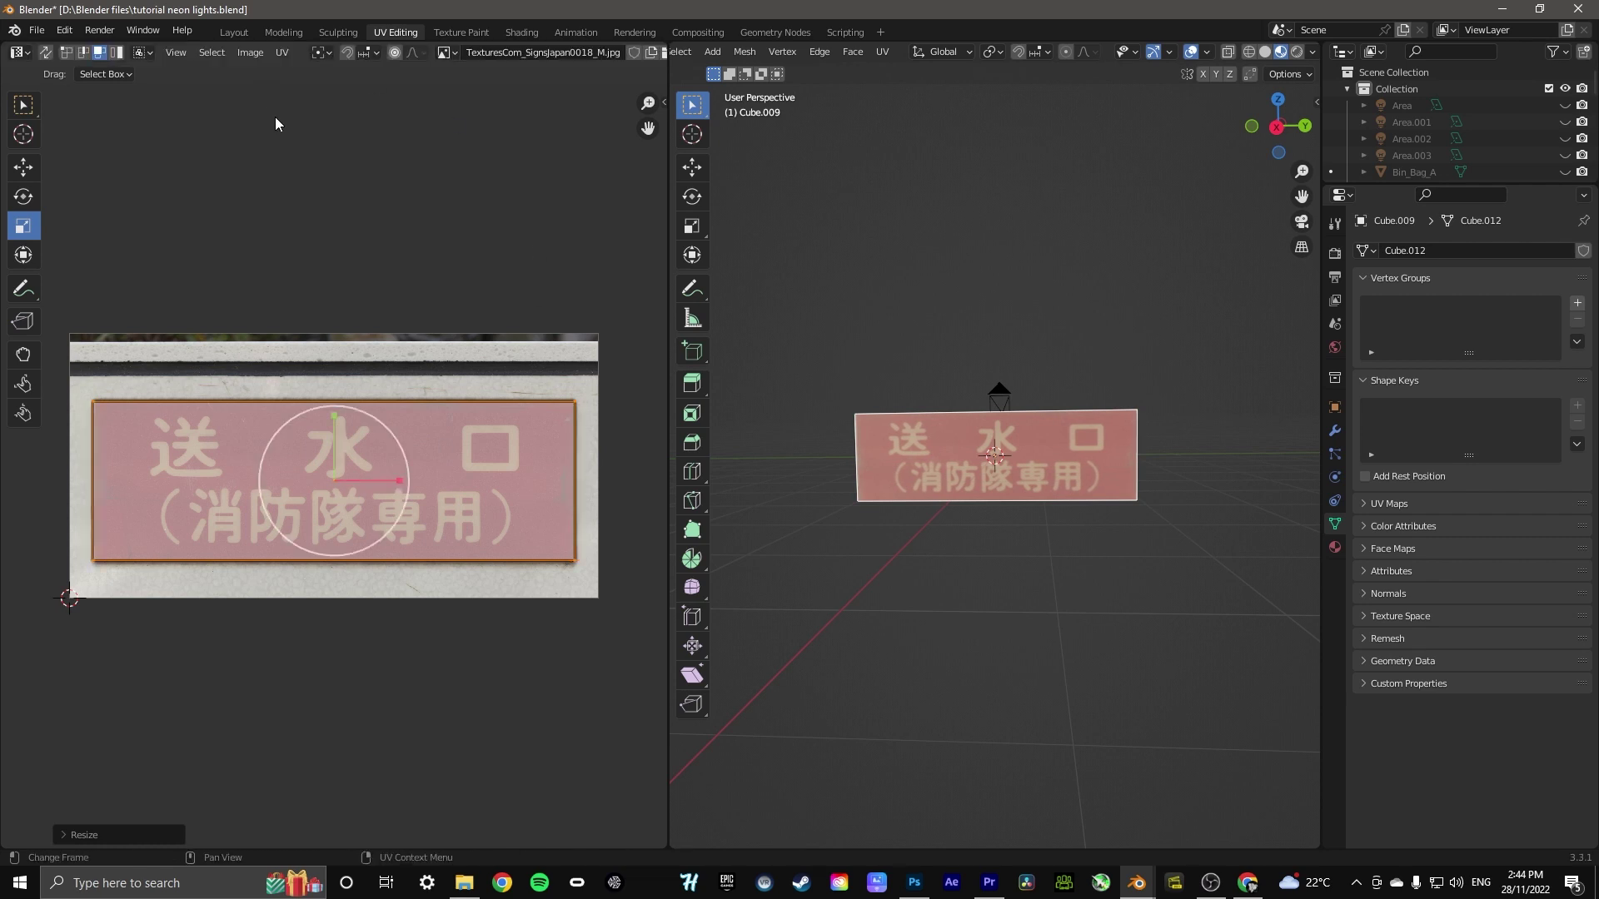
{"action": "scroll", "coordinate": [342, 275], "scroll_direction": "up", "scroll_amount": 2}
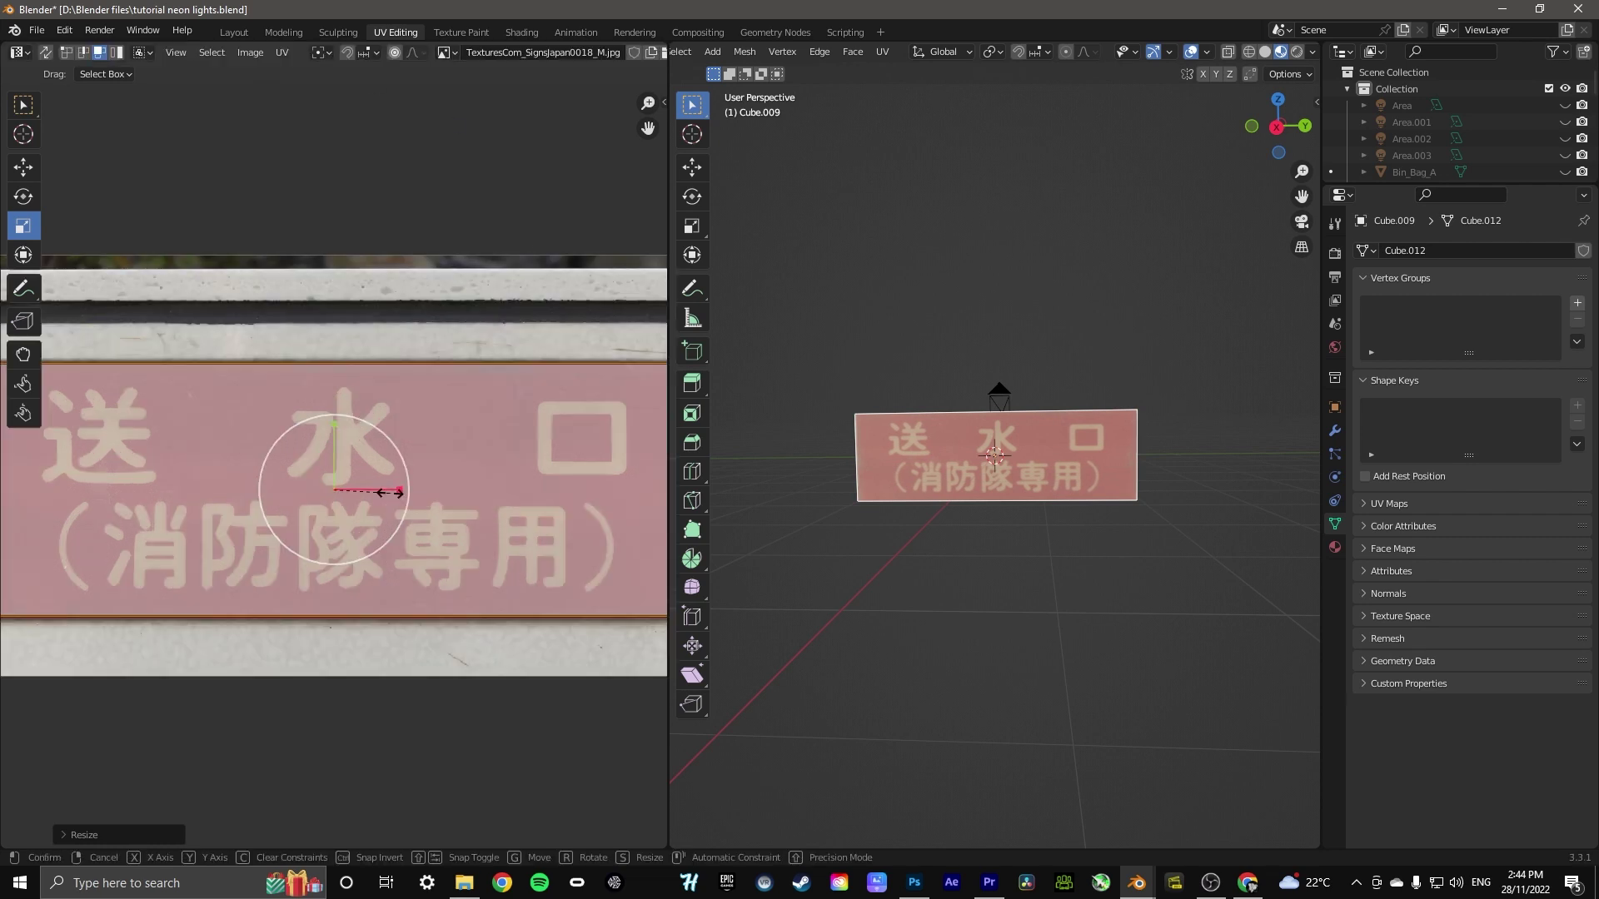
{"action": "left_click_drag", "start_coordinate": [392, 491], "coordinate": [390, 492]}
{"action": "scroll", "coordinate": [417, 521], "scroll_direction": "down", "scroll_amount": 3}
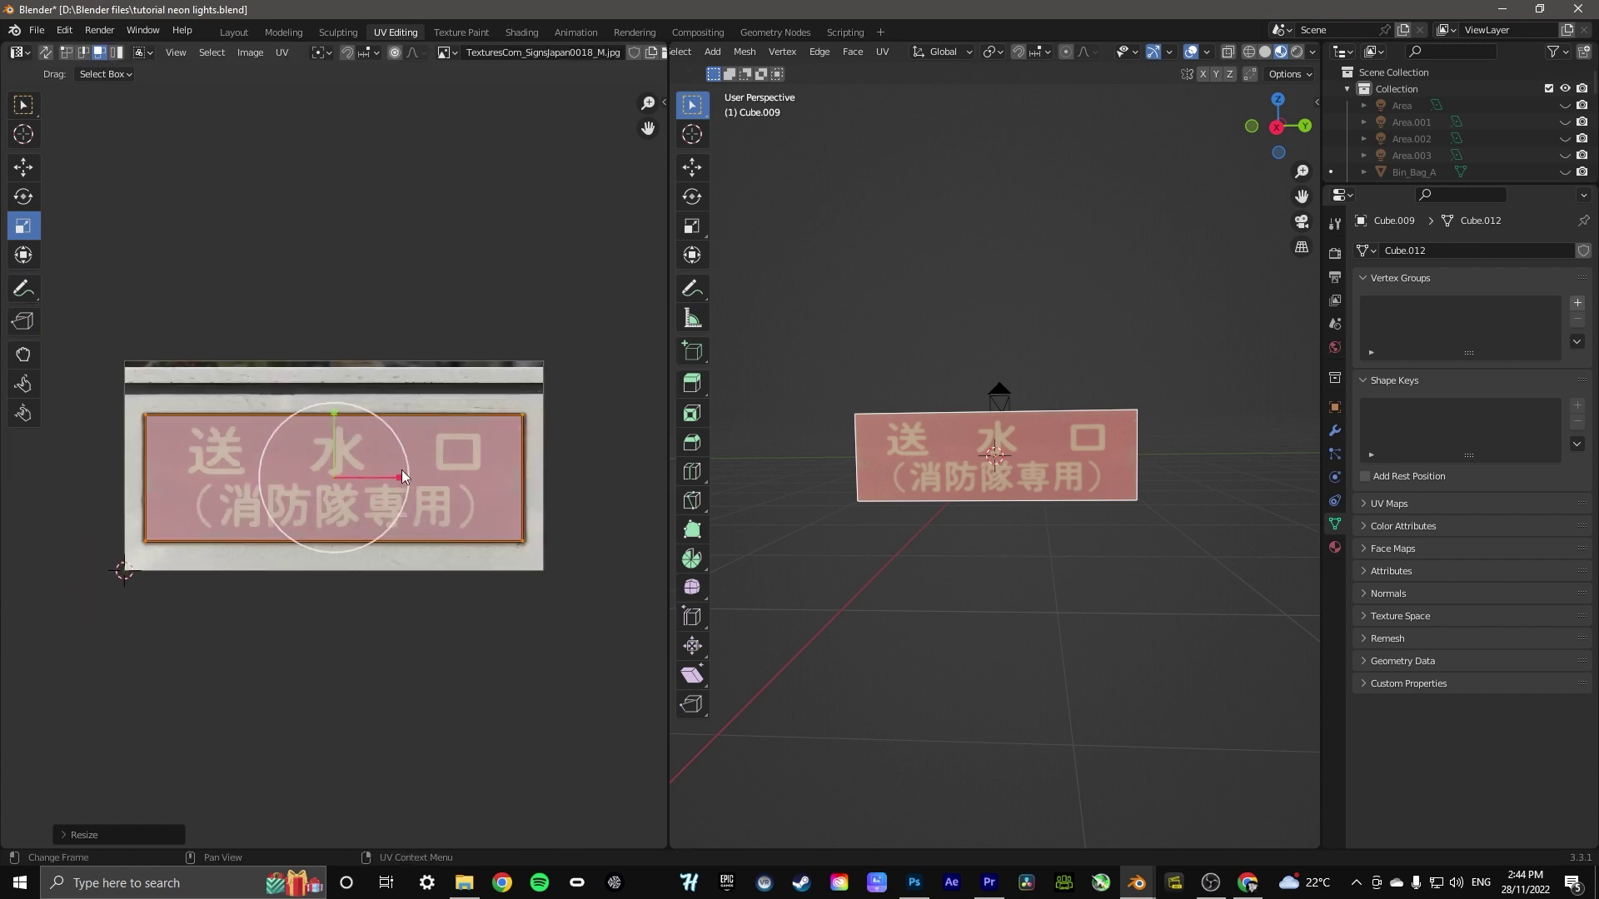
Return to Layout, face the sign front, and move the image texture node aside
{"action": "left_click", "coordinate": [234, 33]}
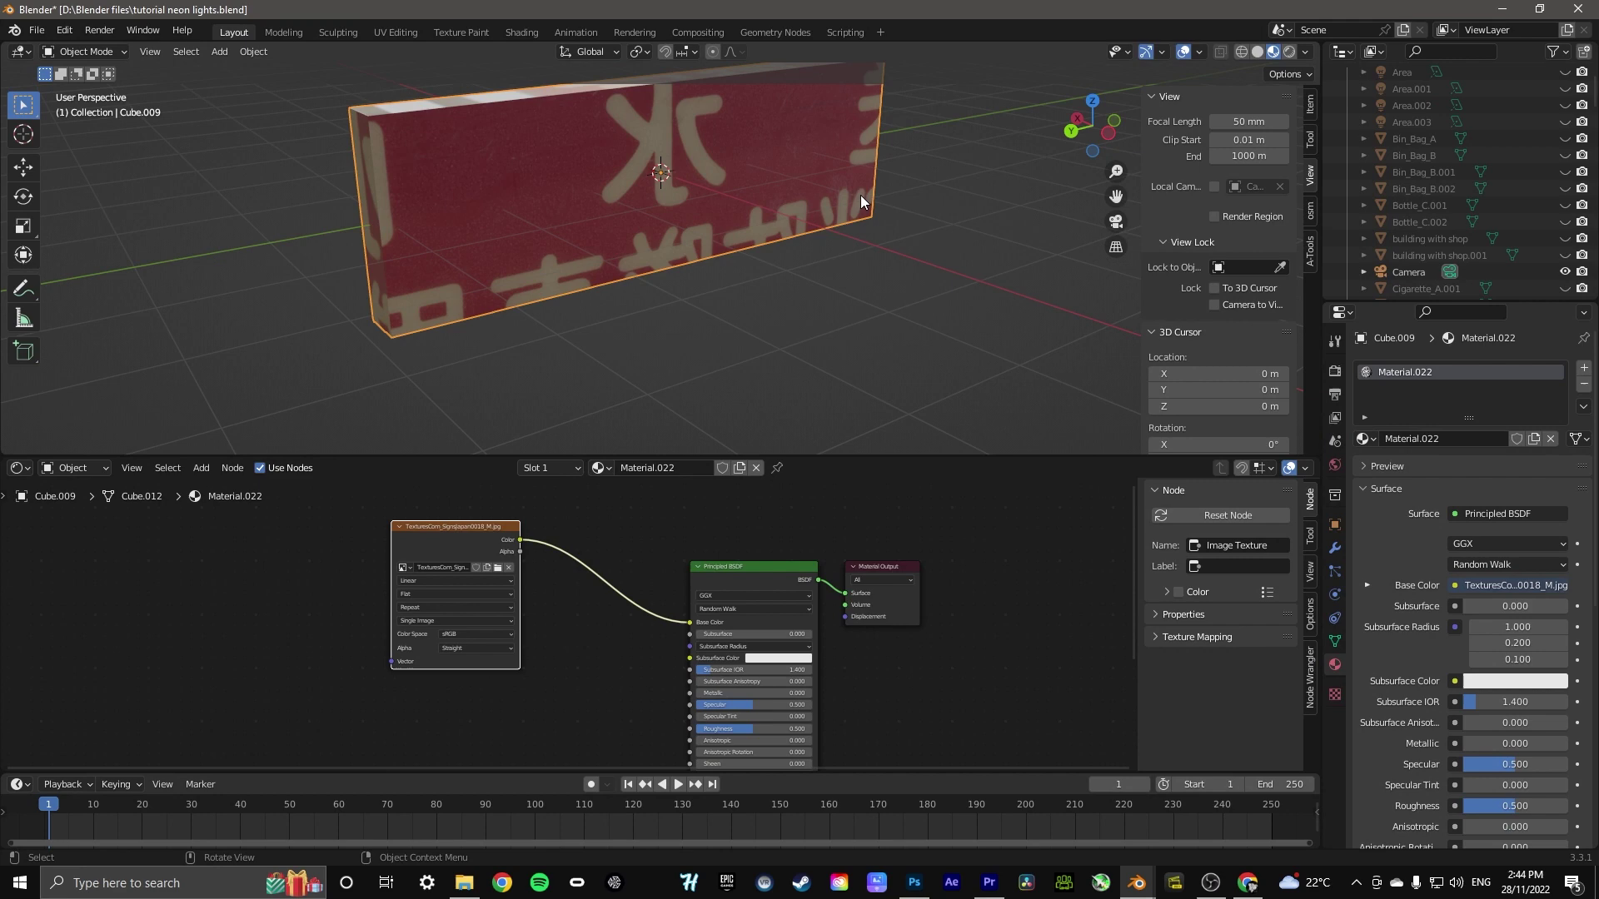
{"action": "left_click_drag", "start_coordinate": [1080, 135], "coordinate": [738, 310]}
{"action": "scroll", "coordinate": [738, 309], "scroll_direction": "up", "scroll_amount": 2}
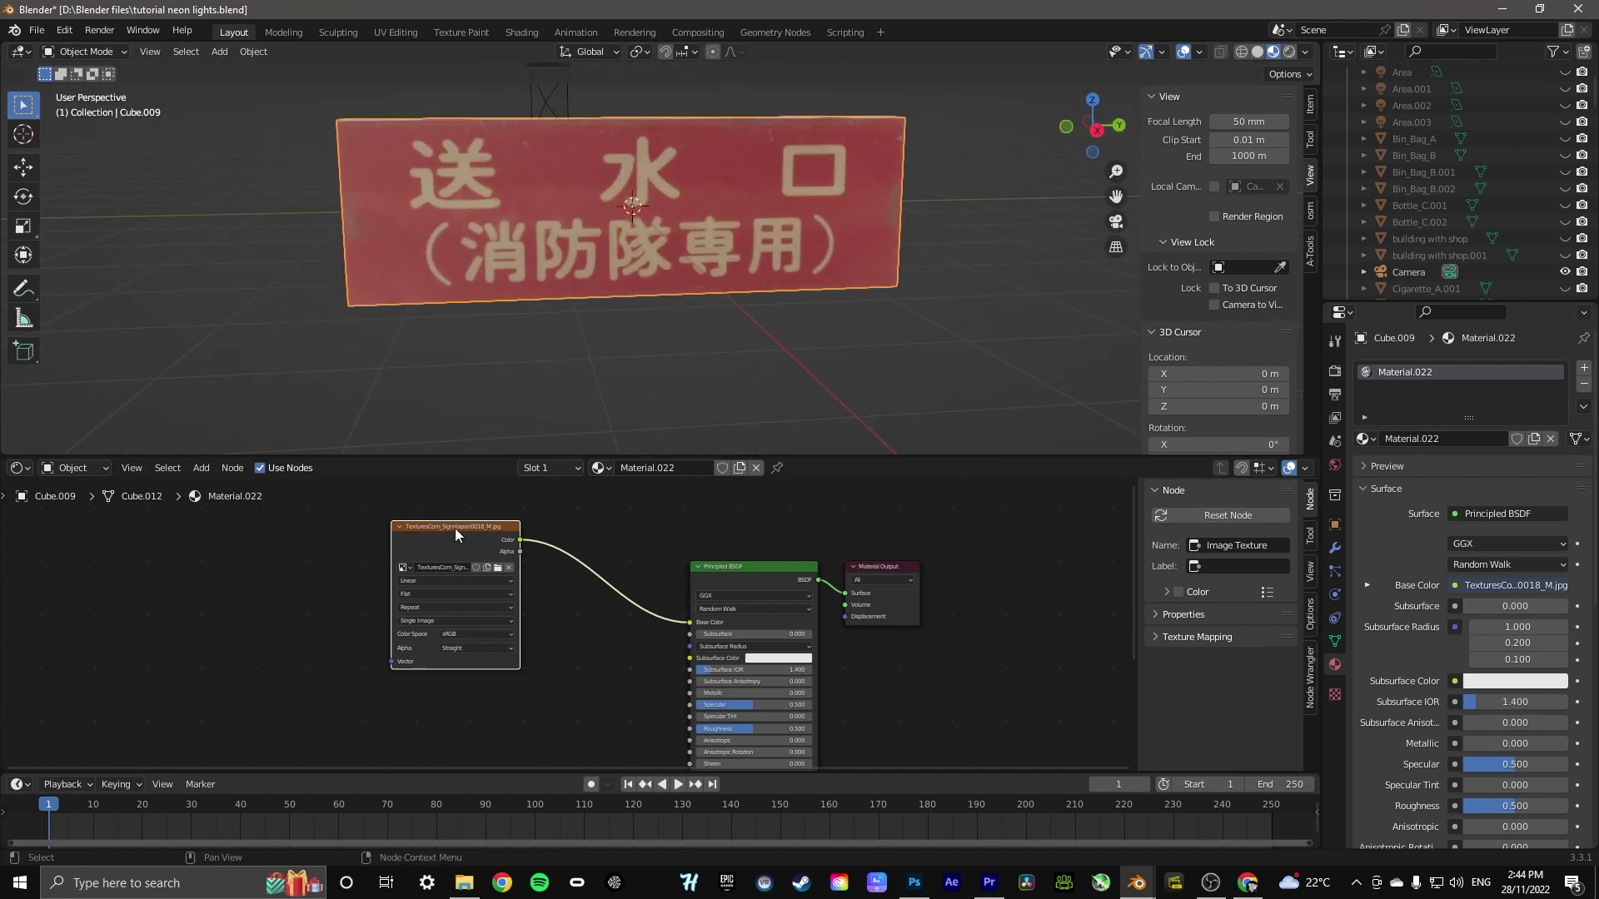
{"action": "left_click_drag", "start_coordinate": [455, 534], "coordinate": [440, 570]}
Insert a ColorRamp node between the image texture and the Principled BSDF
{"action": "left_click", "coordinate": [200, 467]}
{"action": "left_click", "coordinate": [232, 498]}
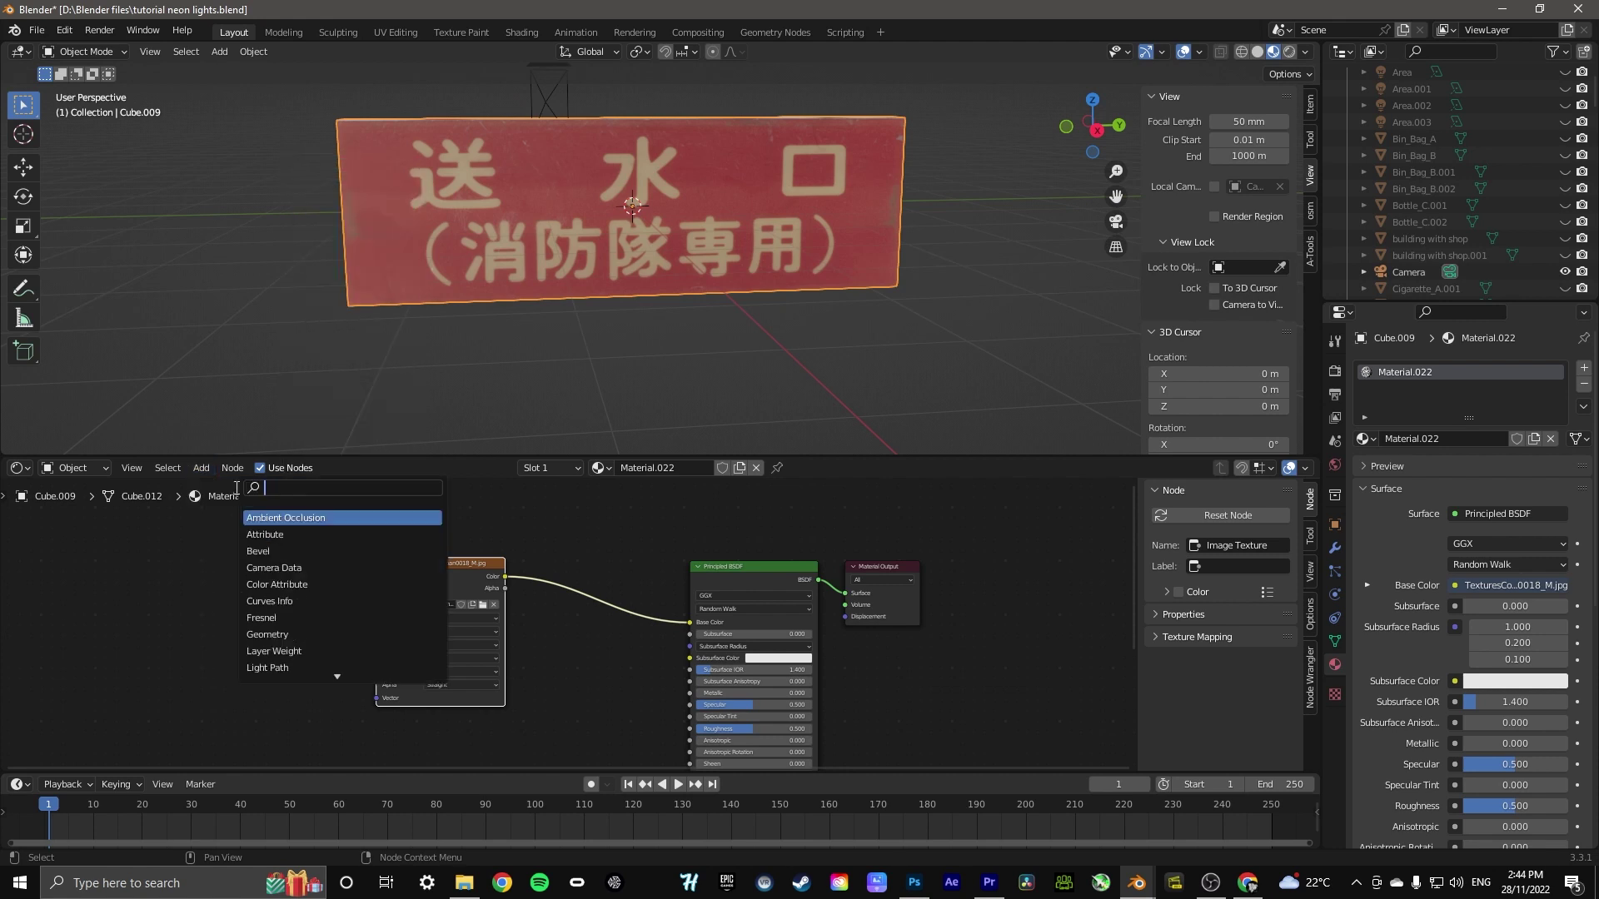
{"action": "type", "text": "color"}
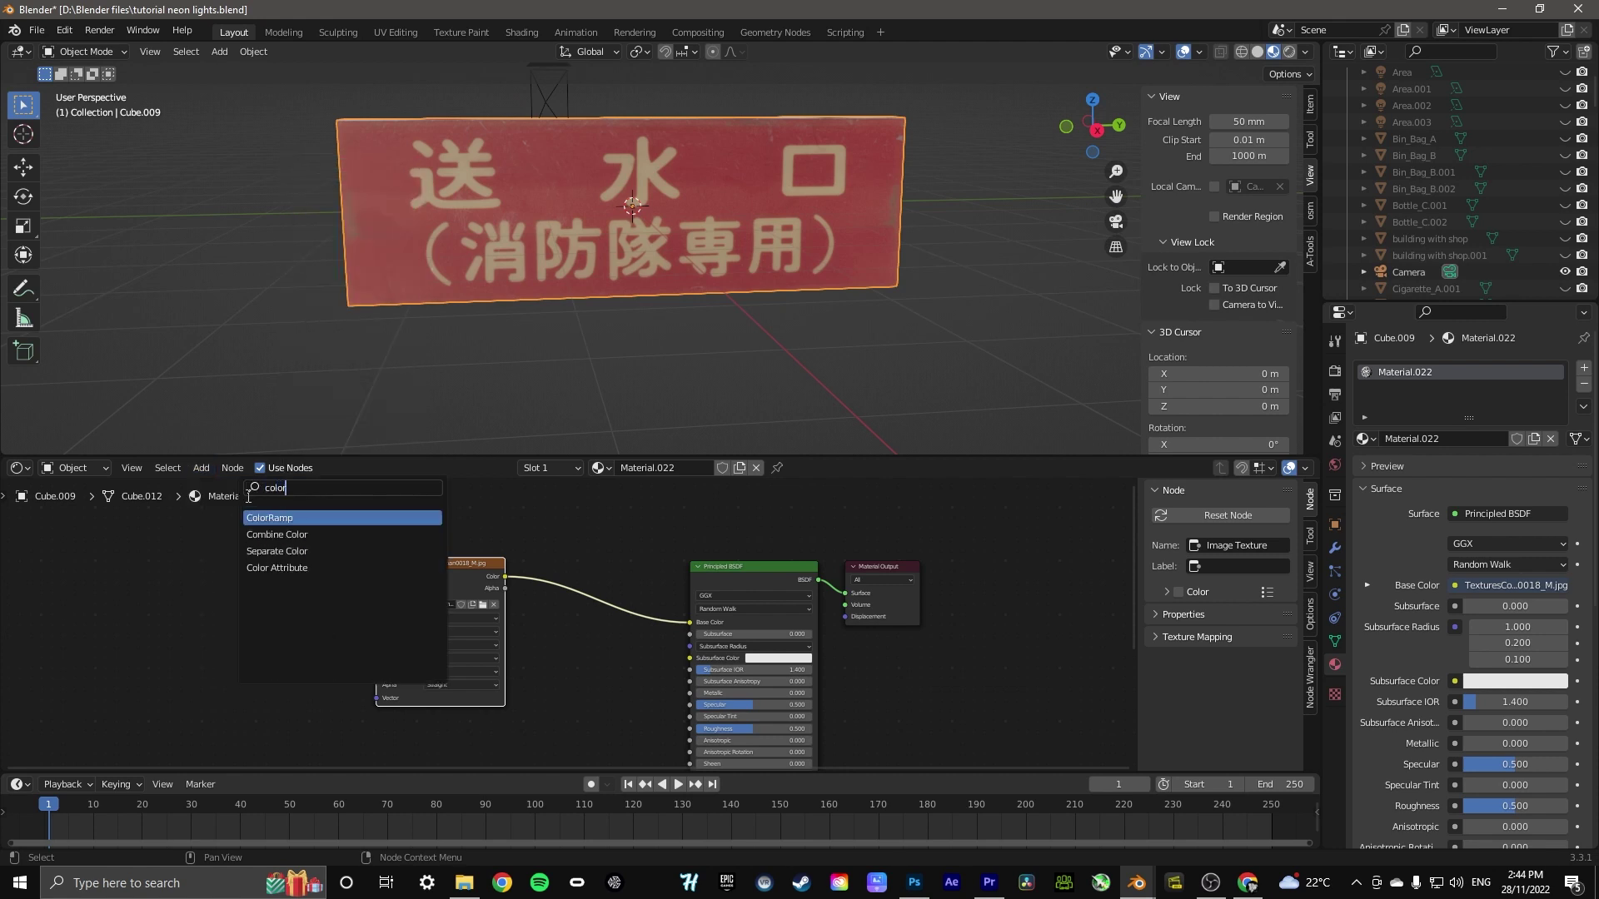
{"action": "left_click", "coordinate": [329, 520]}
{"action": "left_click", "coordinate": [603, 575]}
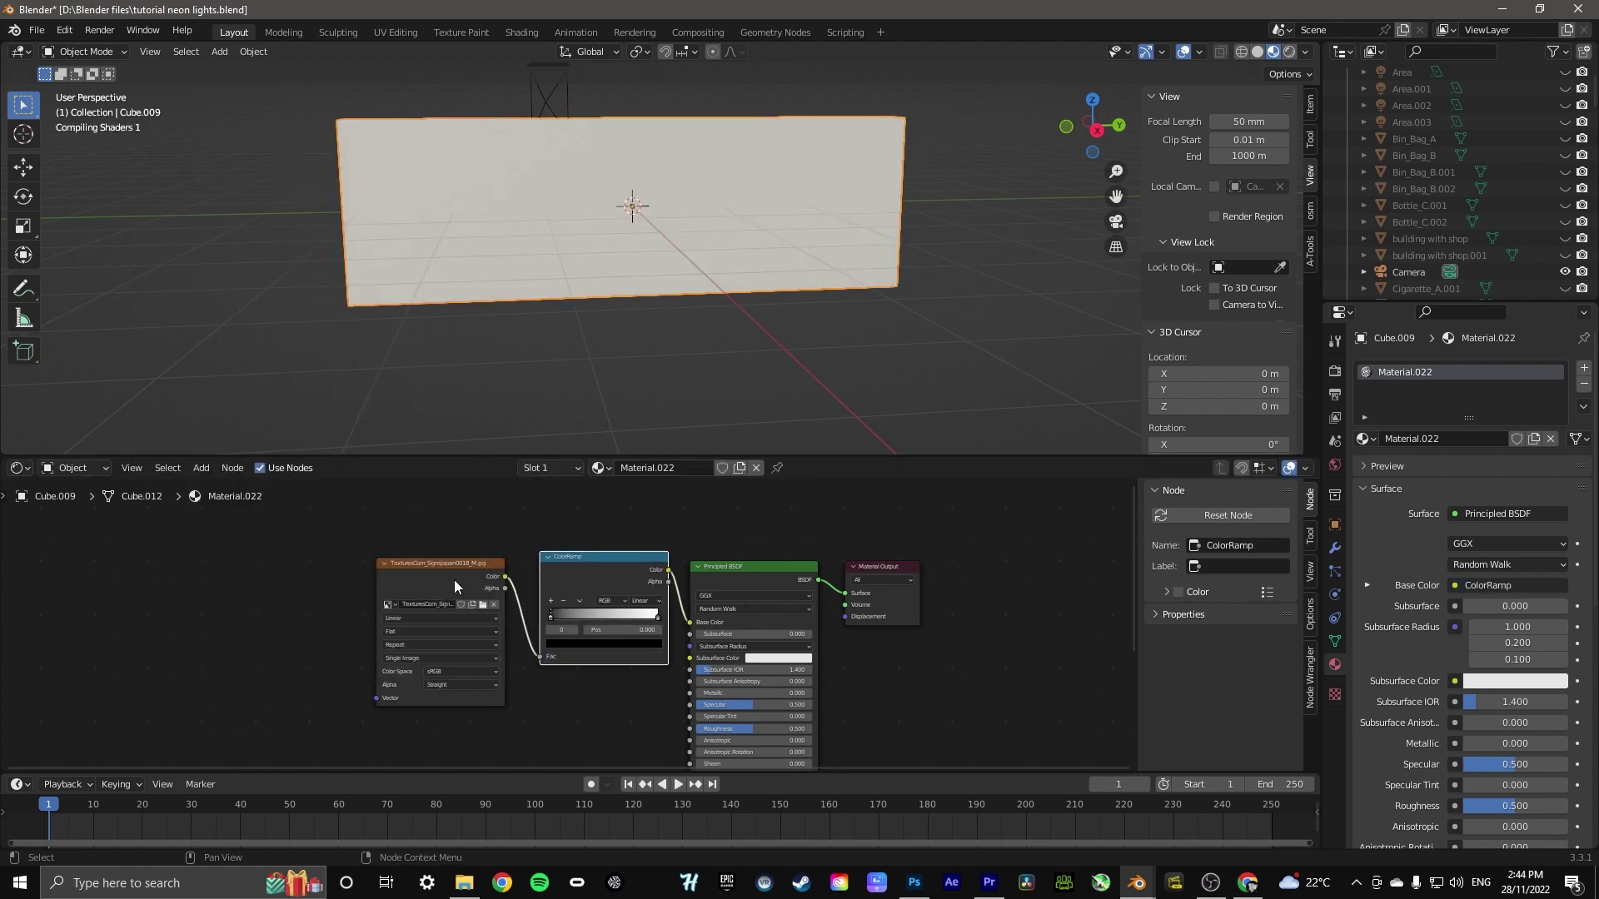
{"action": "left_click_drag", "start_coordinate": [453, 580], "coordinate": [430, 585]}
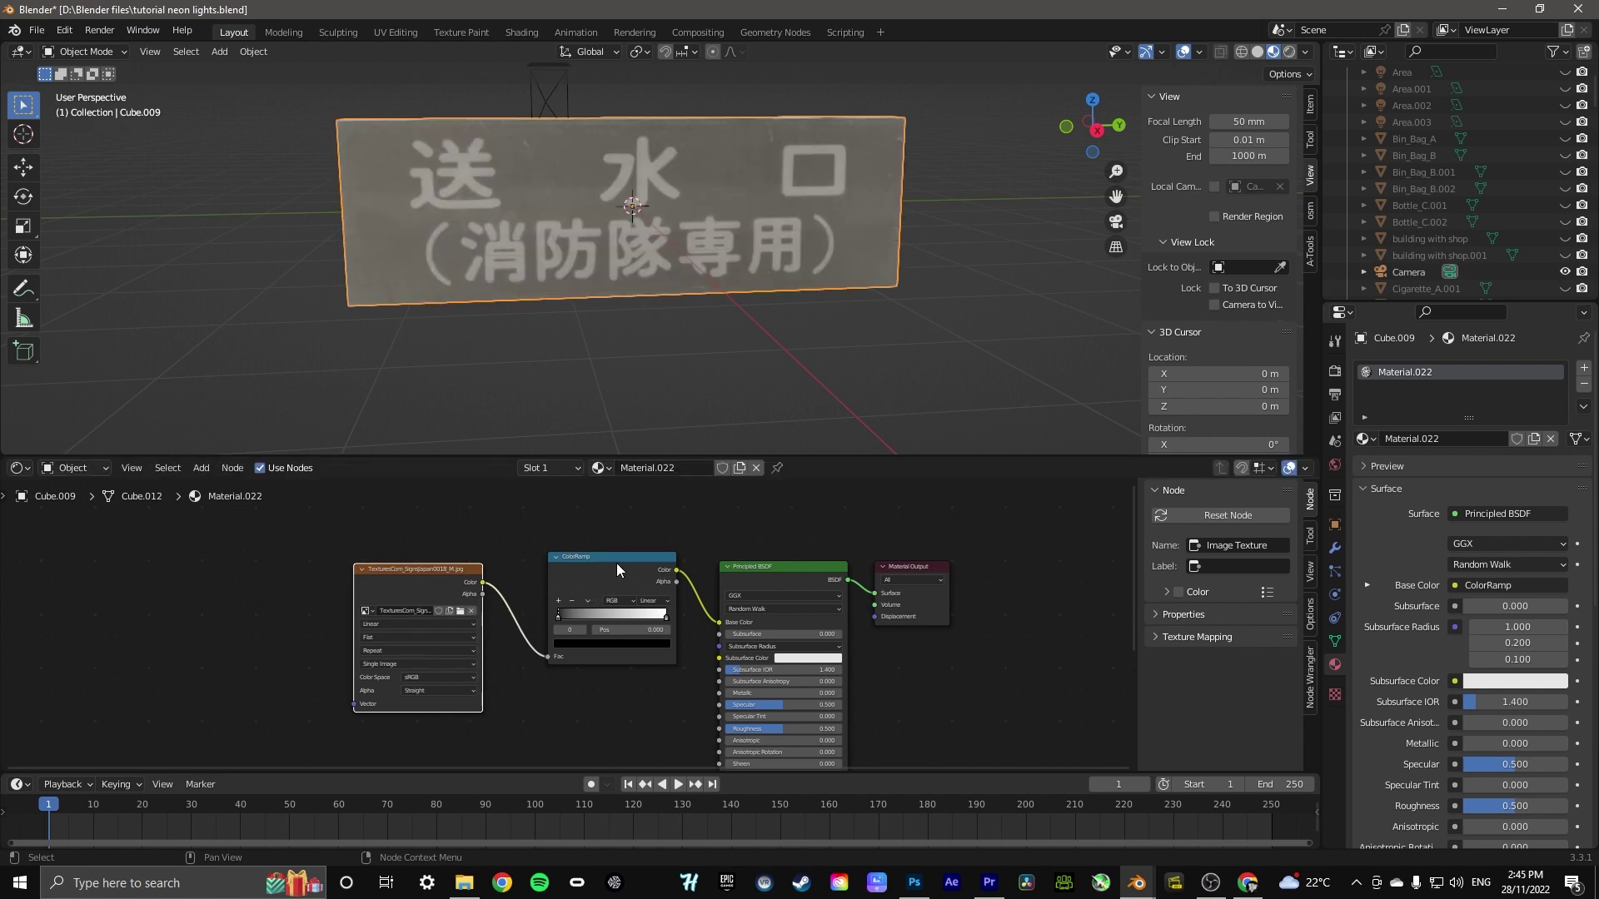
{"action": "left_click", "coordinate": [617, 563], "text": "ctrl+shift"}
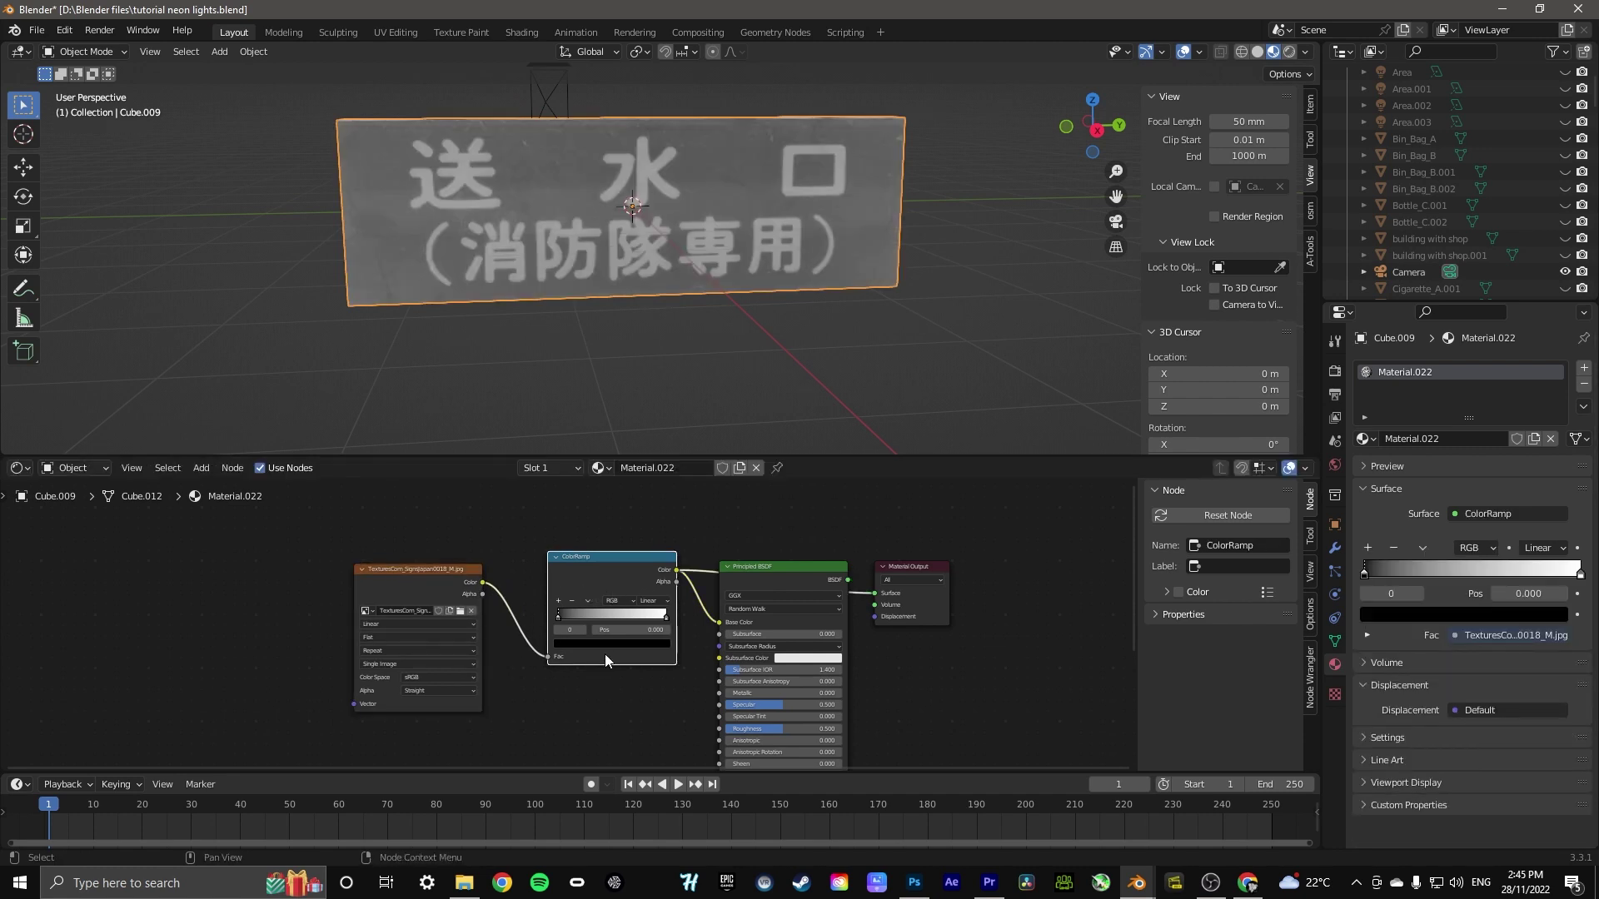
Slide a ColorRamp stop to 0.923 and pull the colour link off Base Color
{"action": "scroll", "coordinate": [607, 651], "scroll_direction": "up", "scroll_amount": 2}
{"action": "left_click_drag", "start_coordinate": [553, 615], "coordinate": [560, 613]}
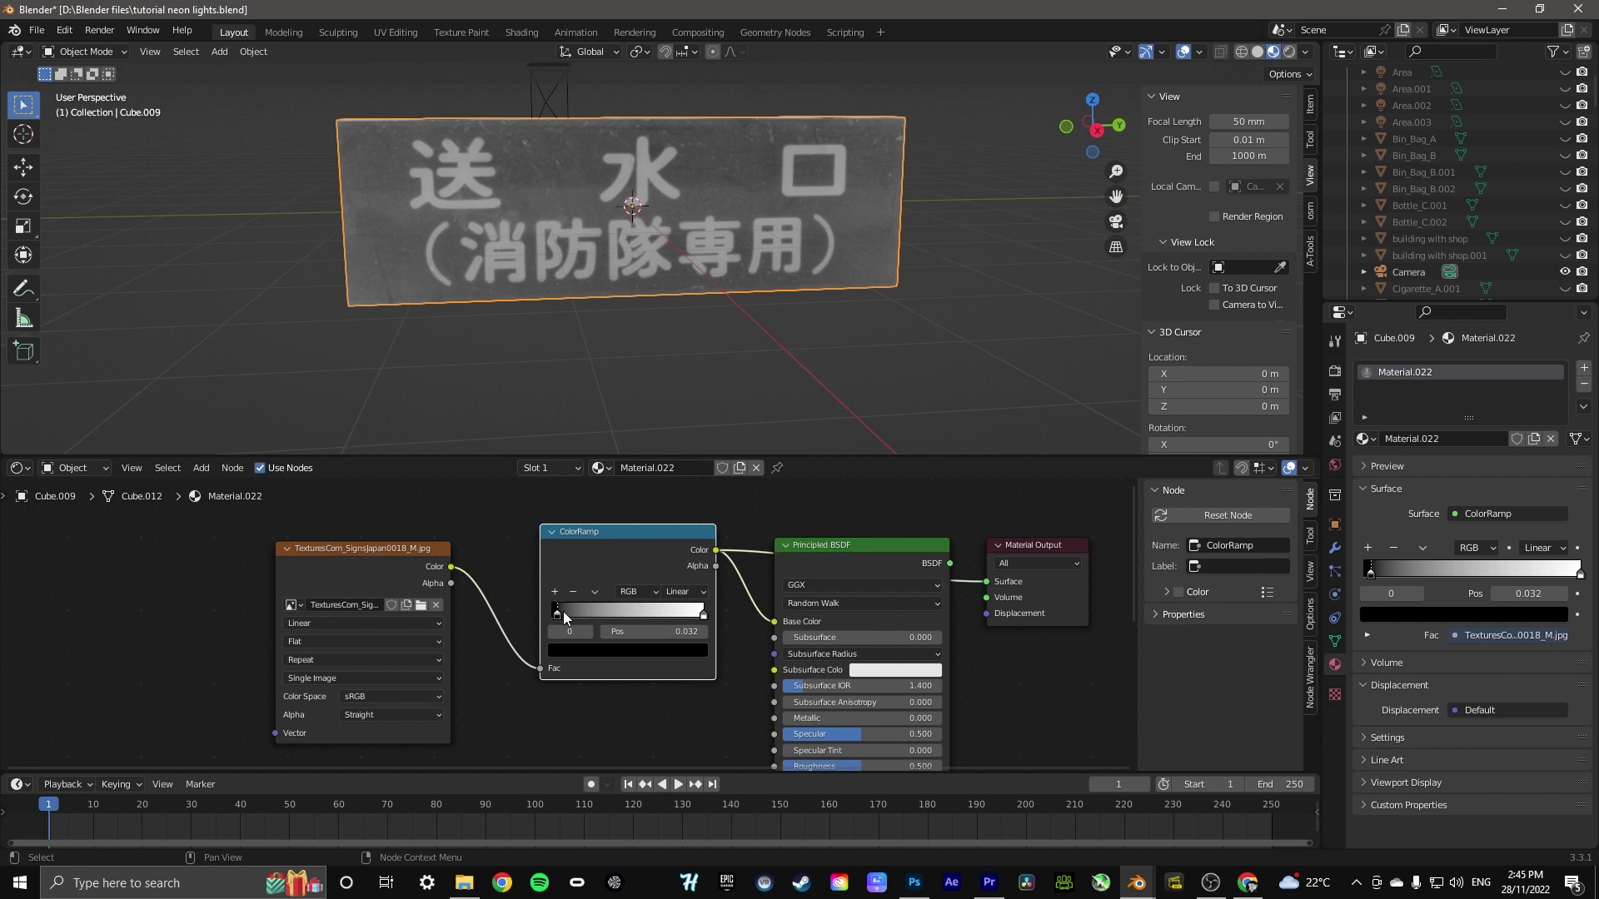
{"action": "left_click_drag", "start_coordinate": [703, 613], "coordinate": [490, 615]}
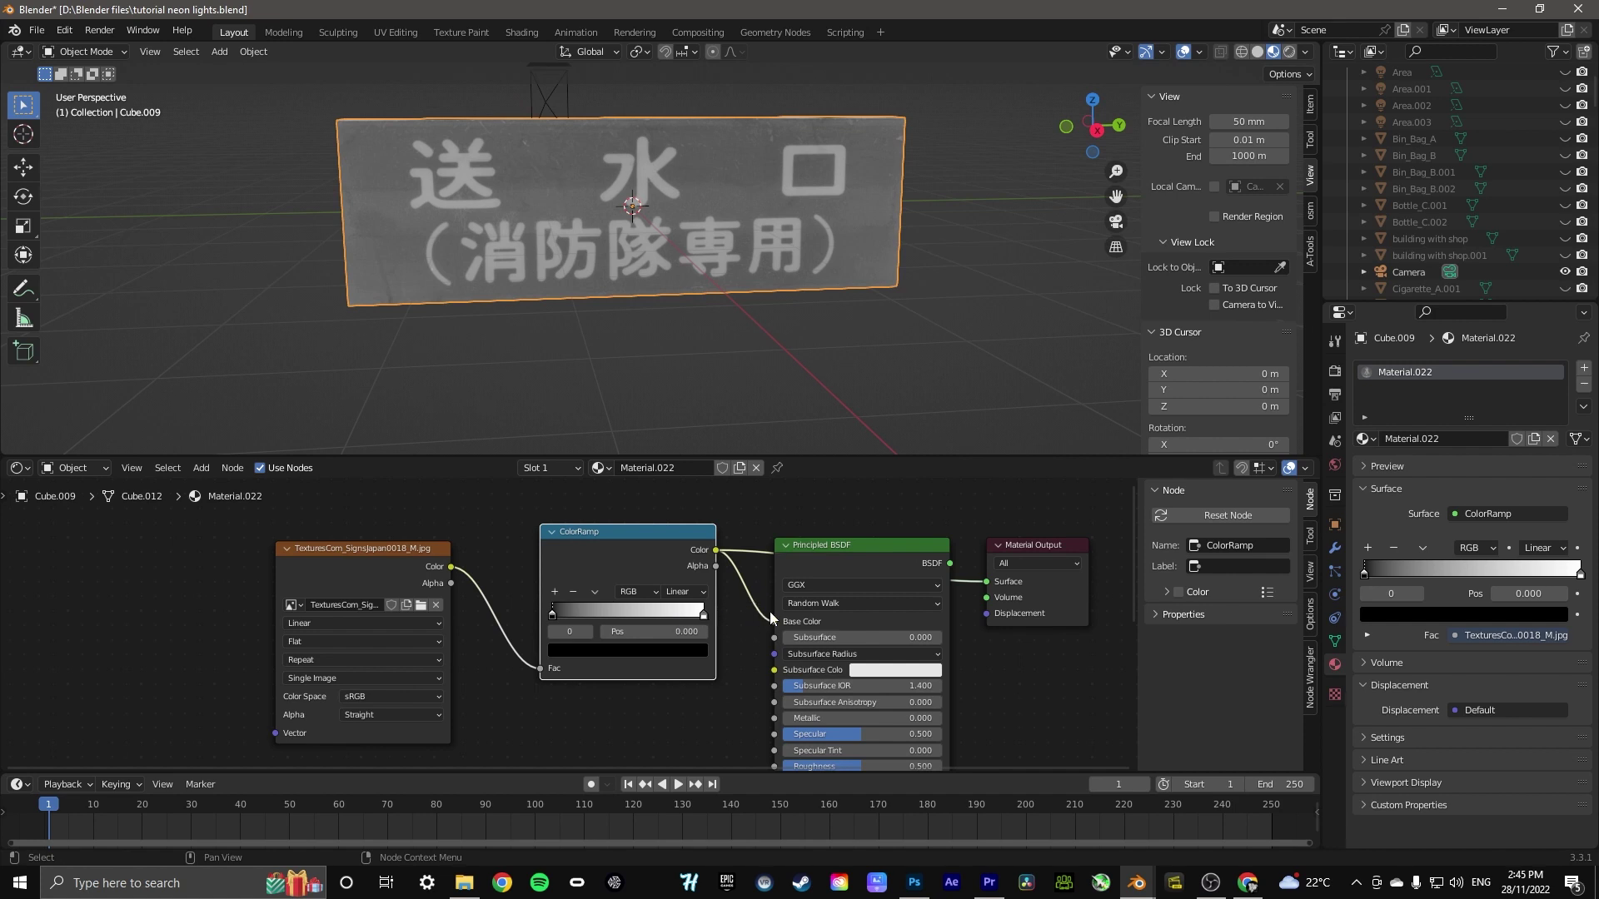
{"action": "left_click_drag", "start_coordinate": [772, 618], "coordinate": [749, 559]}
Connect the ColorRamp to Emission and rearrange the ramp and texture nodes
{"action": "key", "text": "Home"}
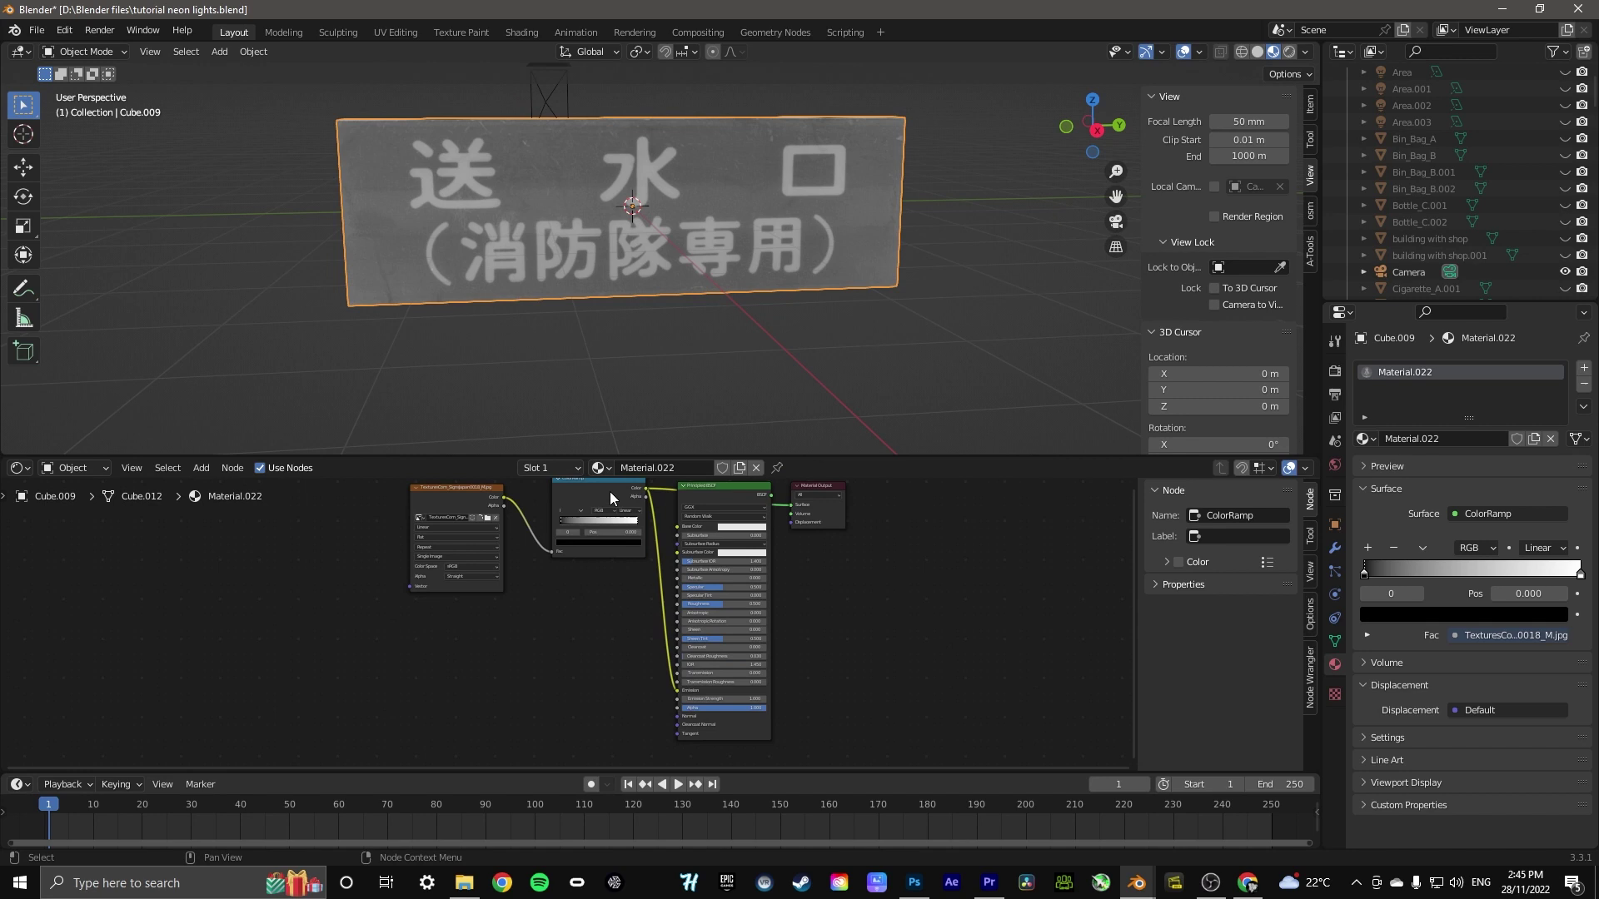
{"action": "left_click_drag", "start_coordinate": [609, 498], "coordinate": [599, 617]}
{"action": "left_click_drag", "start_coordinate": [504, 593], "coordinate": [485, 666]}
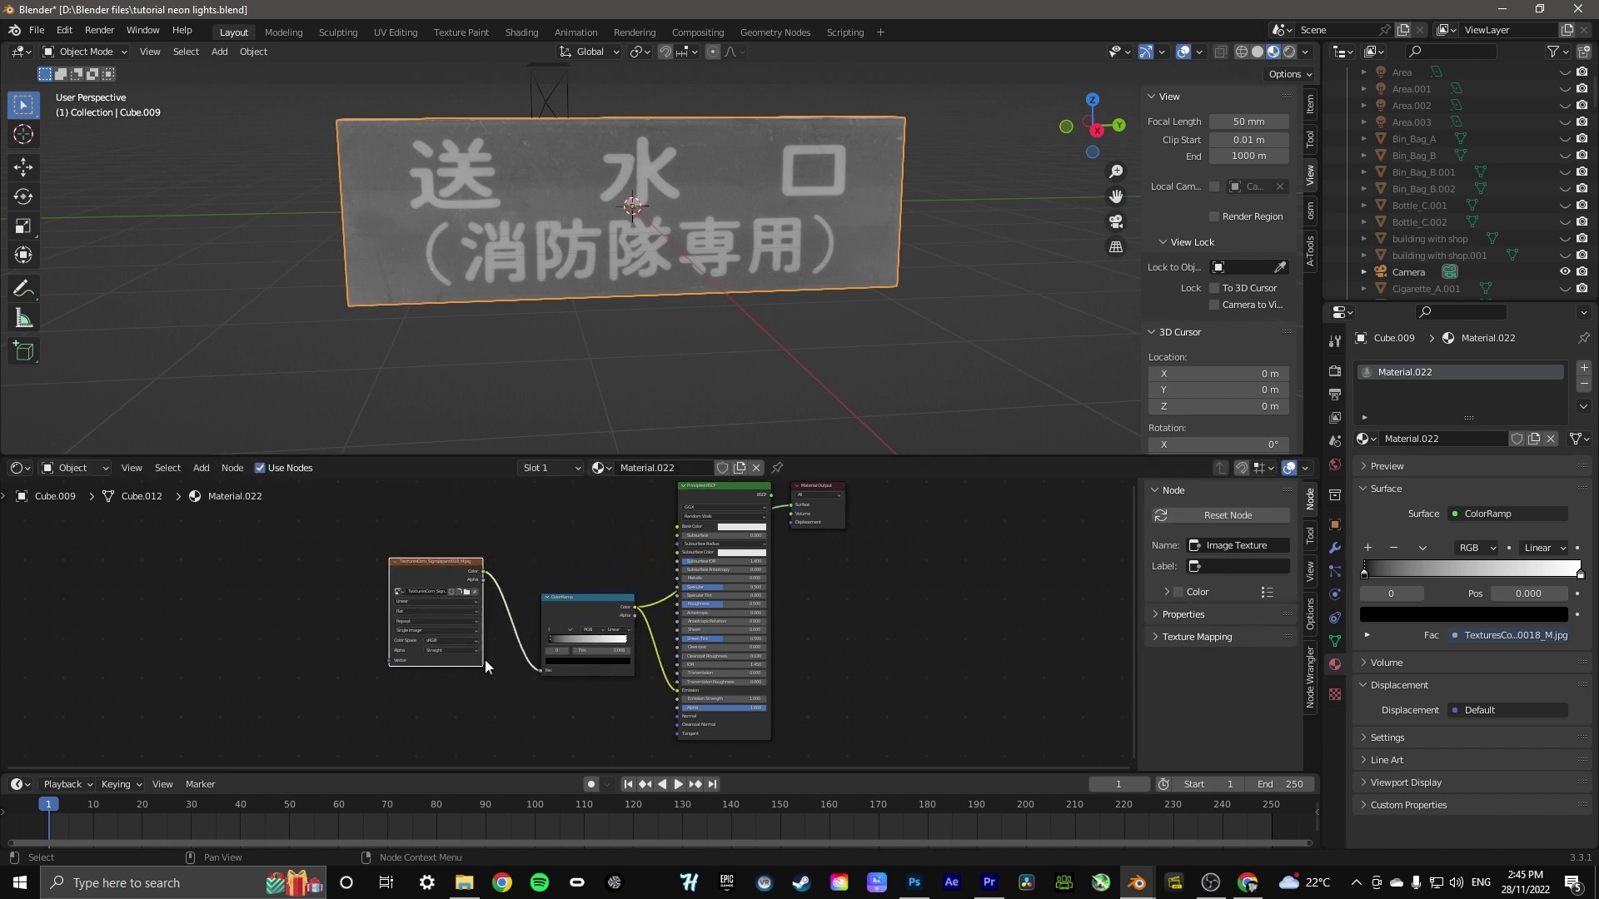
{"action": "scroll", "coordinate": [508, 616], "scroll_direction": "up", "scroll_amount": 5}
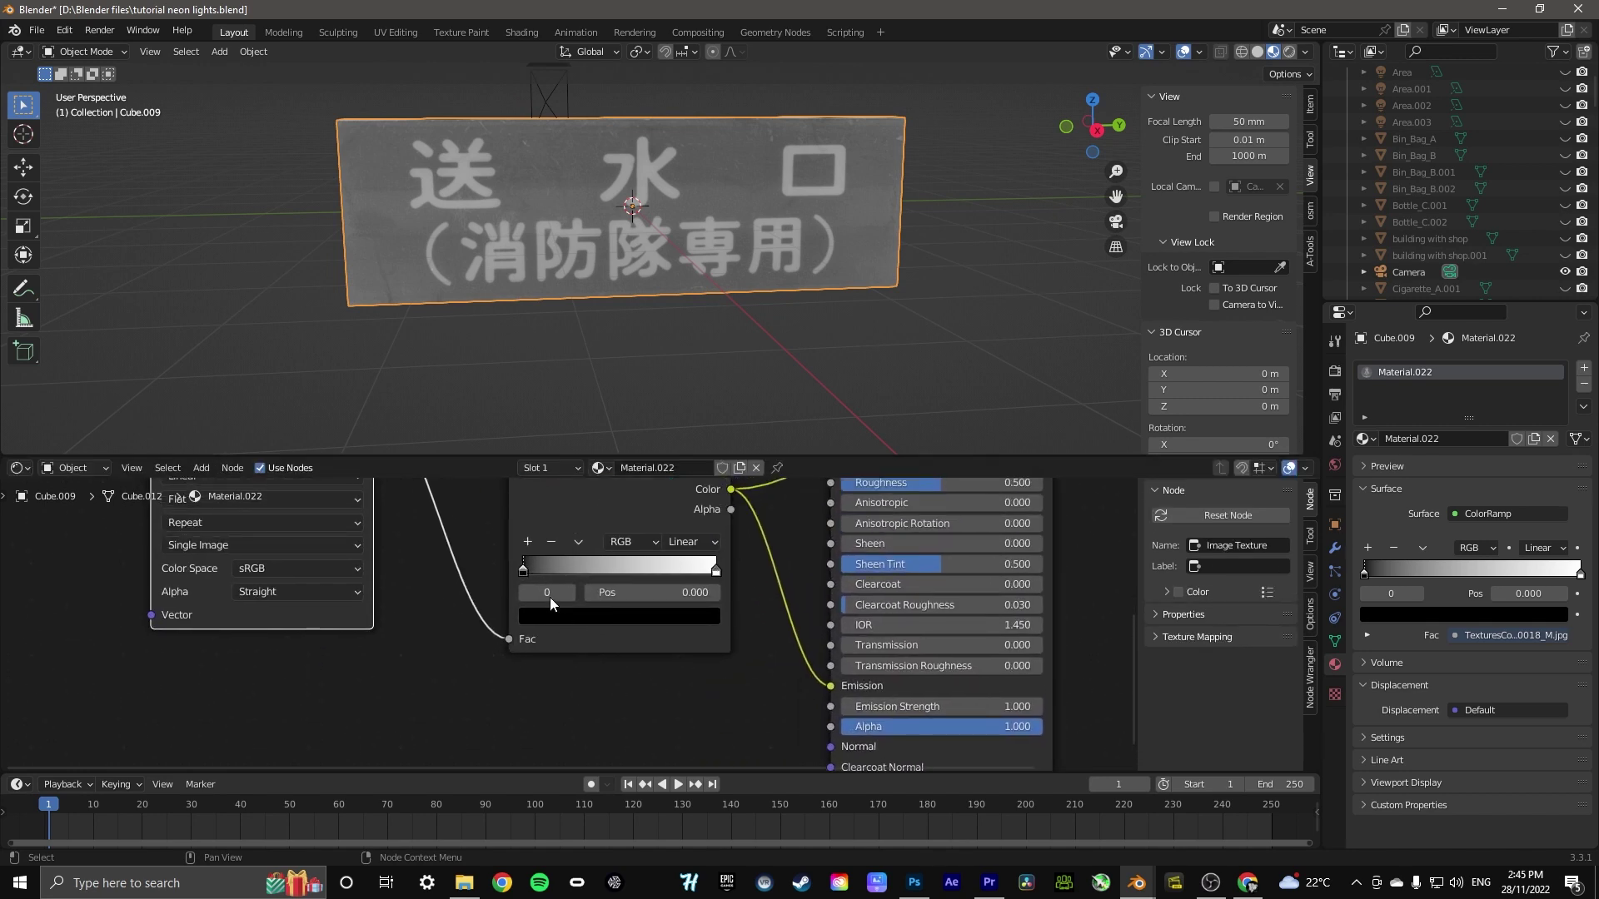
Move the ramp's white stop to 0 and black stop near 0.136 for crisp lettering
{"action": "left_click_drag", "start_coordinate": [527, 570], "coordinate": [573, 575]}
{"action": "left_click_drag", "start_coordinate": [716, 573], "coordinate": [547, 582]}
{"action": "scroll", "coordinate": [525, 165], "scroll_direction": "up", "scroll_amount": 4}
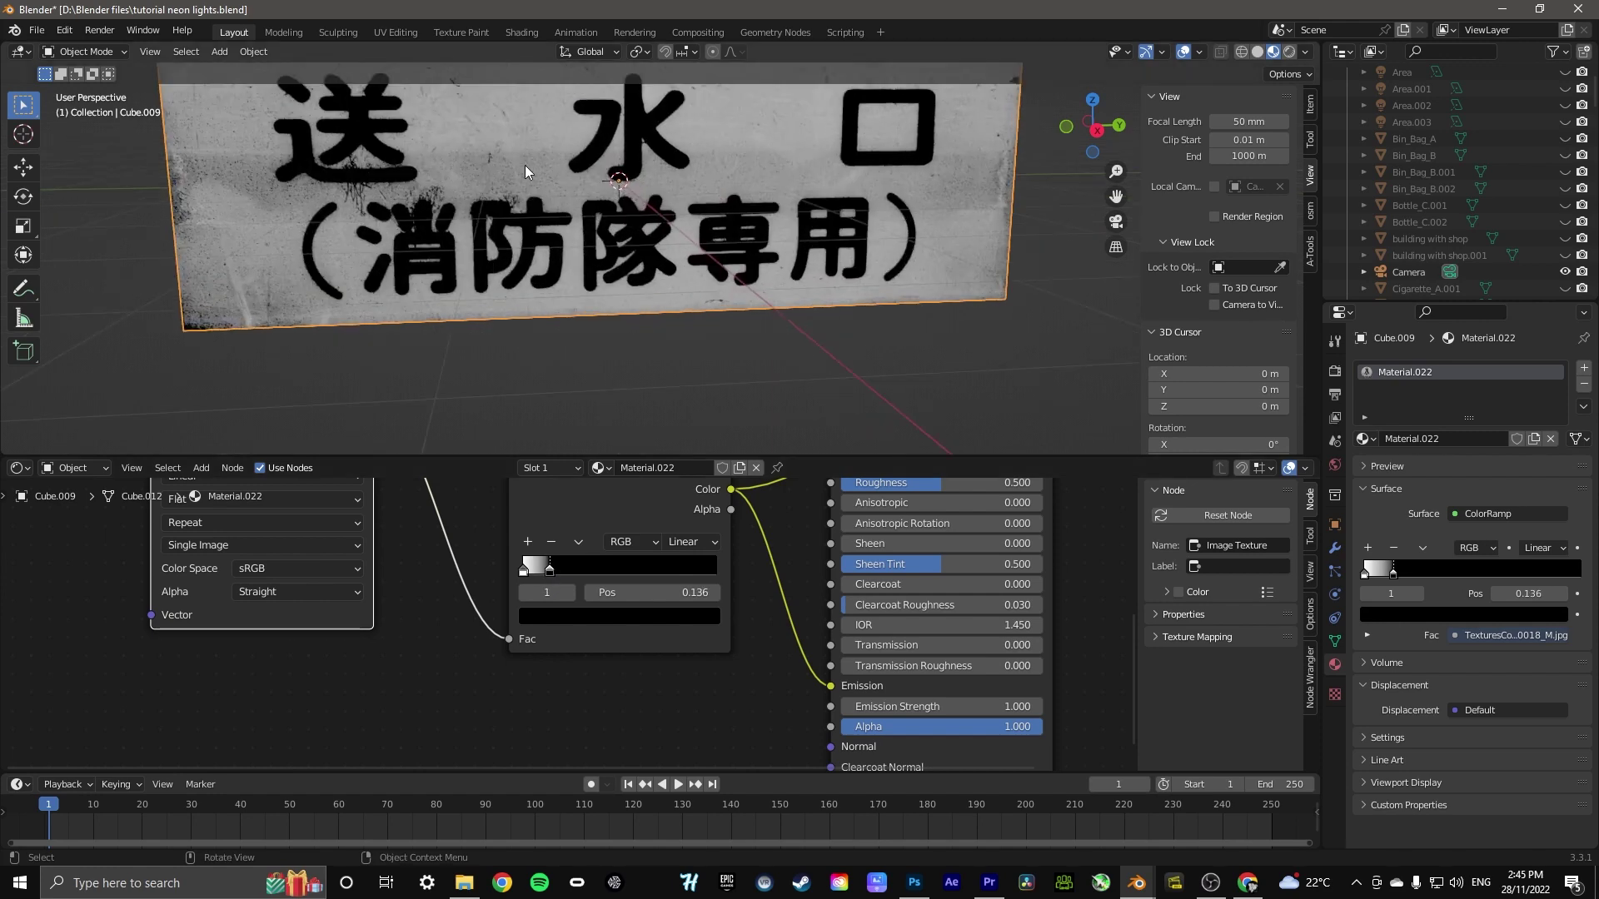
{"action": "middle_click_drag", "start_coordinate": [543, 93], "coordinate": [614, 208], "text": "shift"}
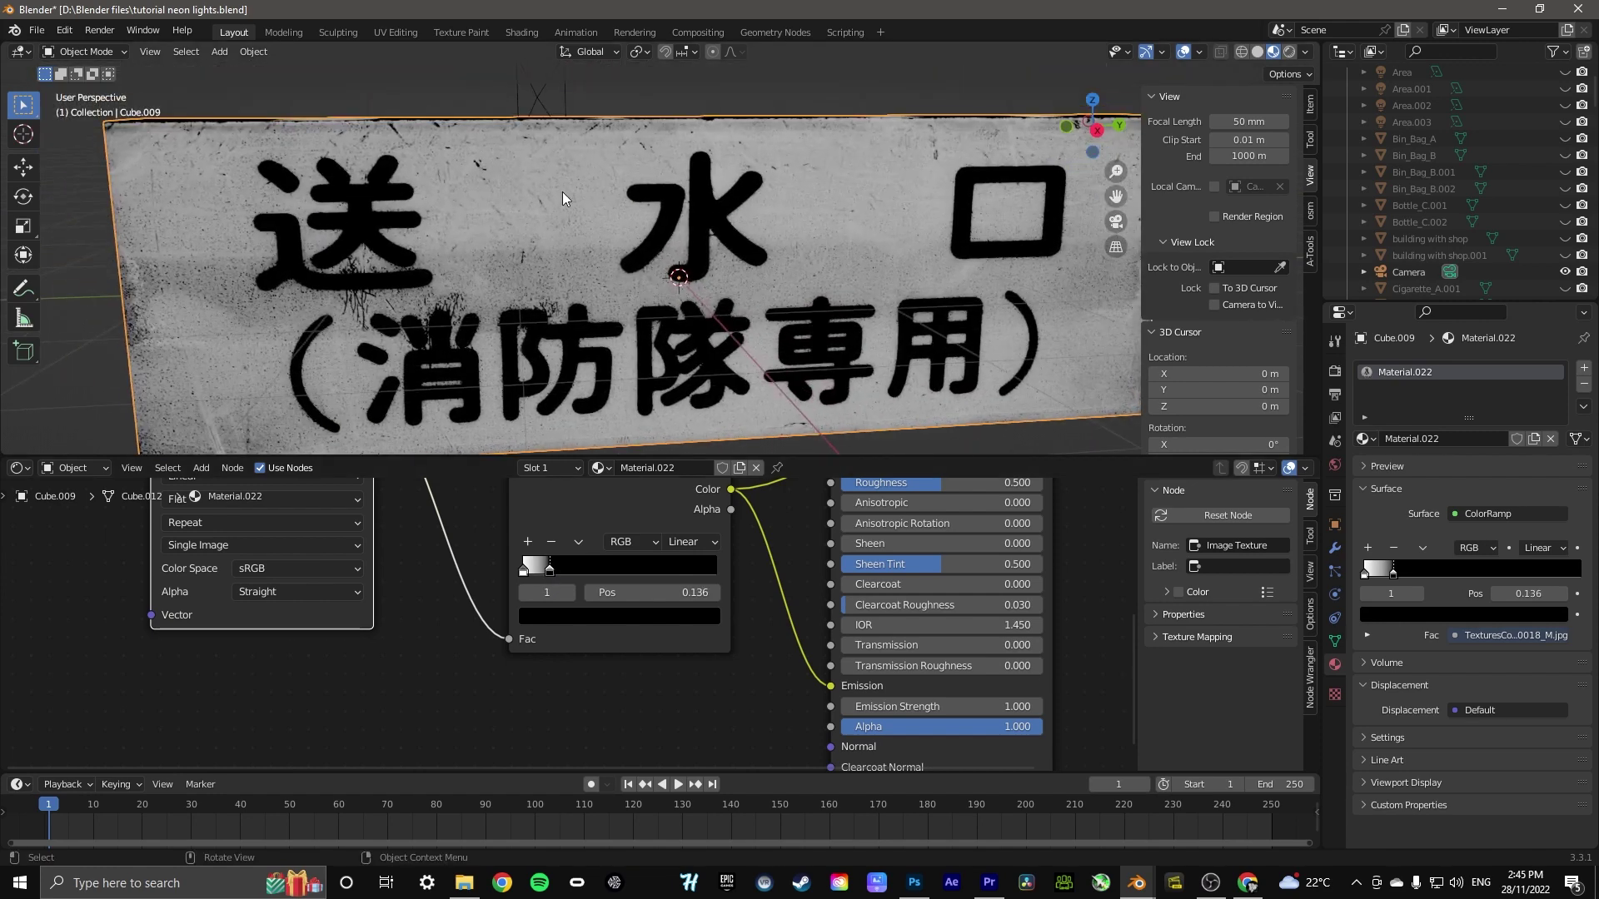
{"action": "middle_click_drag", "start_coordinate": [753, 568], "coordinate": [708, 593]}
Make the ColorRamp's first stop saturated cyan (S 0.92) and raise Emission Strength to 15.6
{"action": "left_click", "coordinate": [477, 597]}
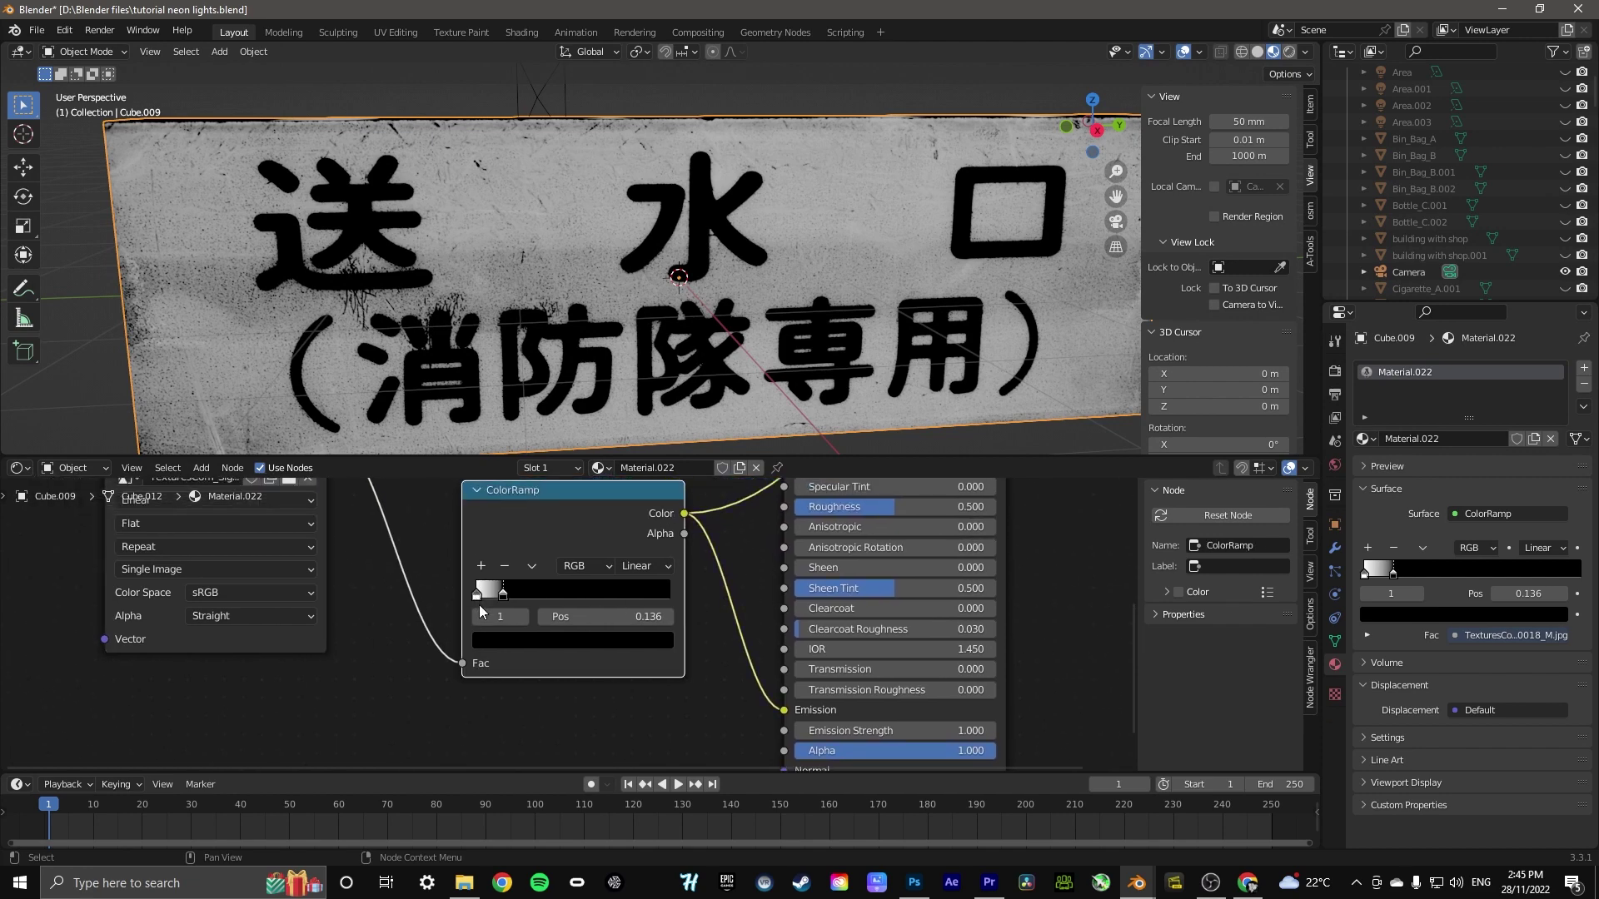
{"action": "left_click", "coordinate": [501, 643]}
{"action": "left_click", "coordinate": [476, 596]}
{"action": "left_click", "coordinate": [498, 643]}
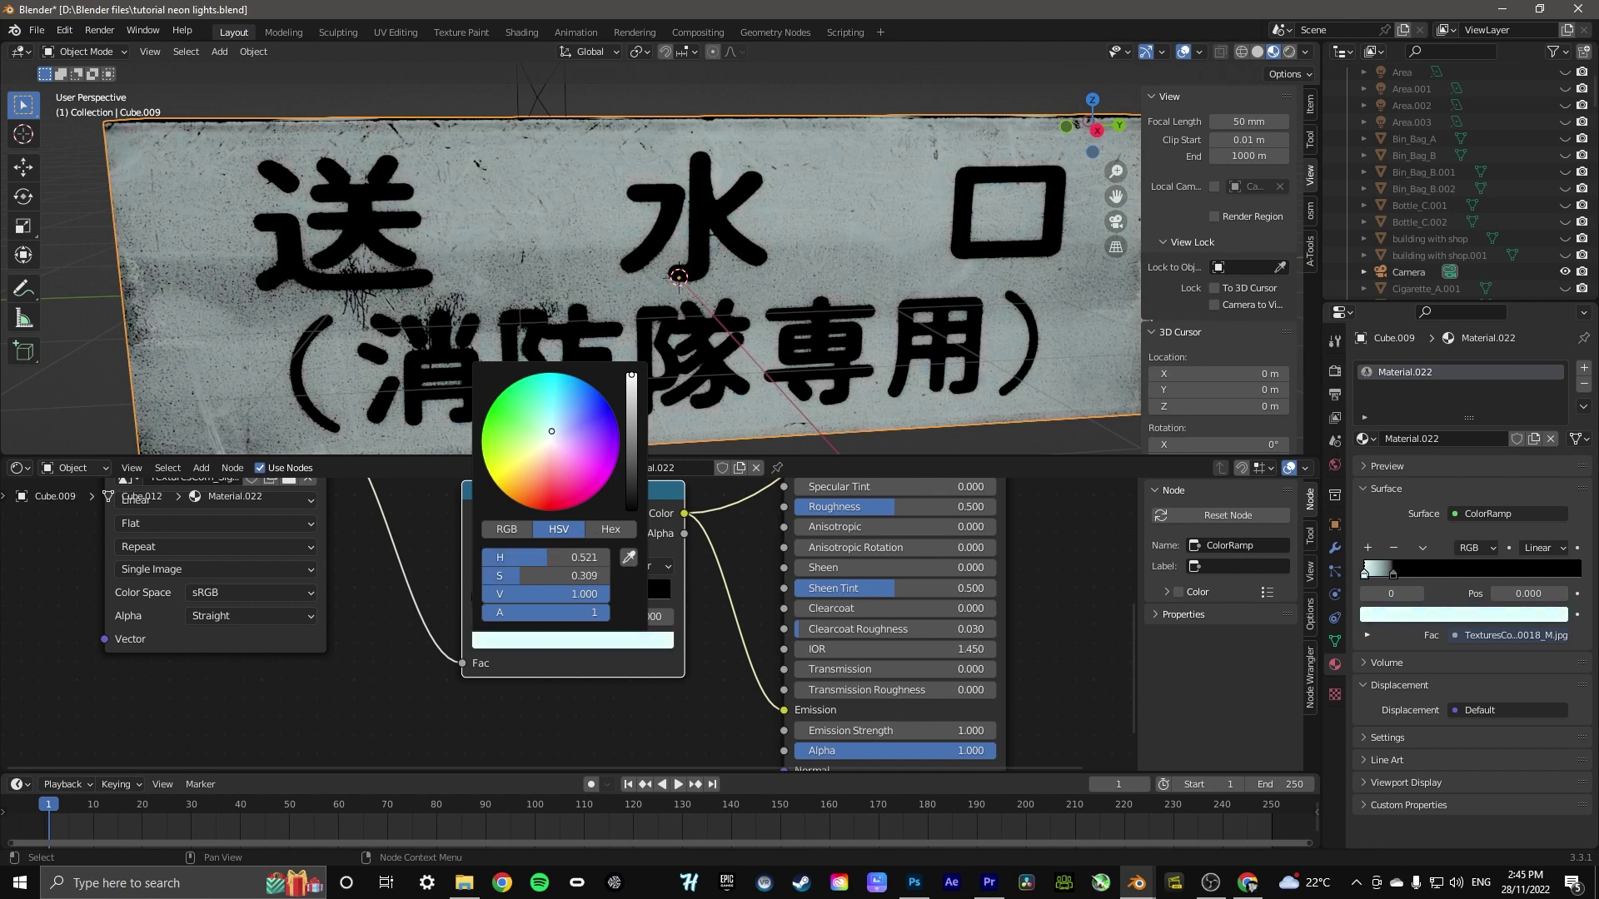
{"action": "mouse_move", "coordinate": [552, 431]}
{"action": "left_mouse_down"}
{"action": "mouse_move", "coordinate": [553, 379]}
{"action": "mouse_move", "coordinate": [554, 394]}
{"action": "left_mouse_up"}
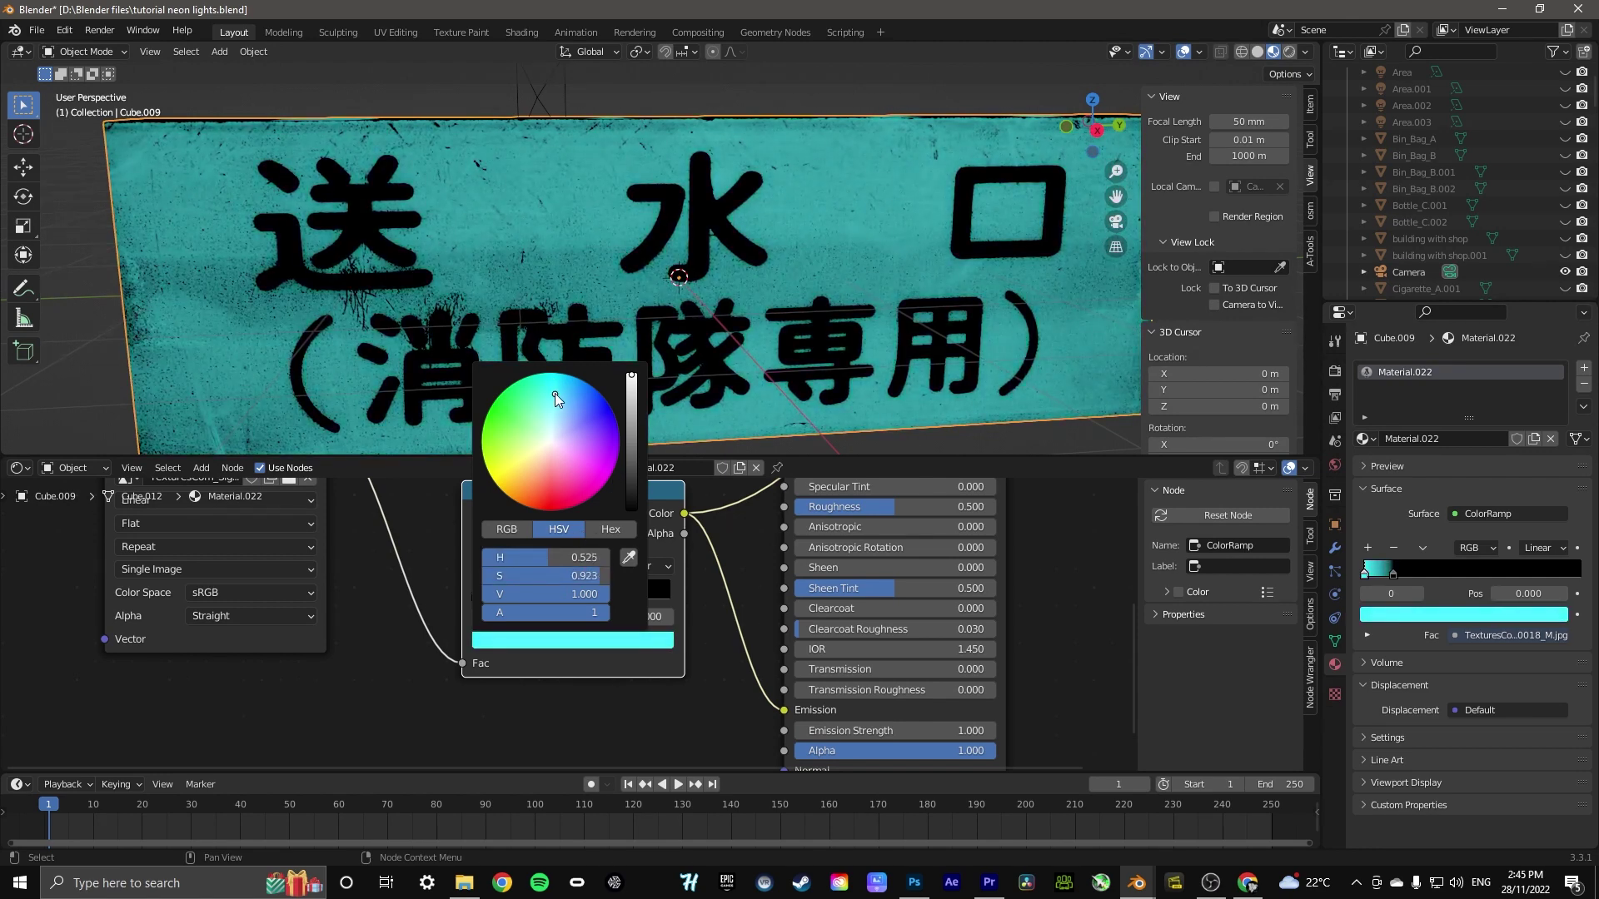
{"action": "left_click_drag", "start_coordinate": [895, 731], "coordinate": [958, 730]}
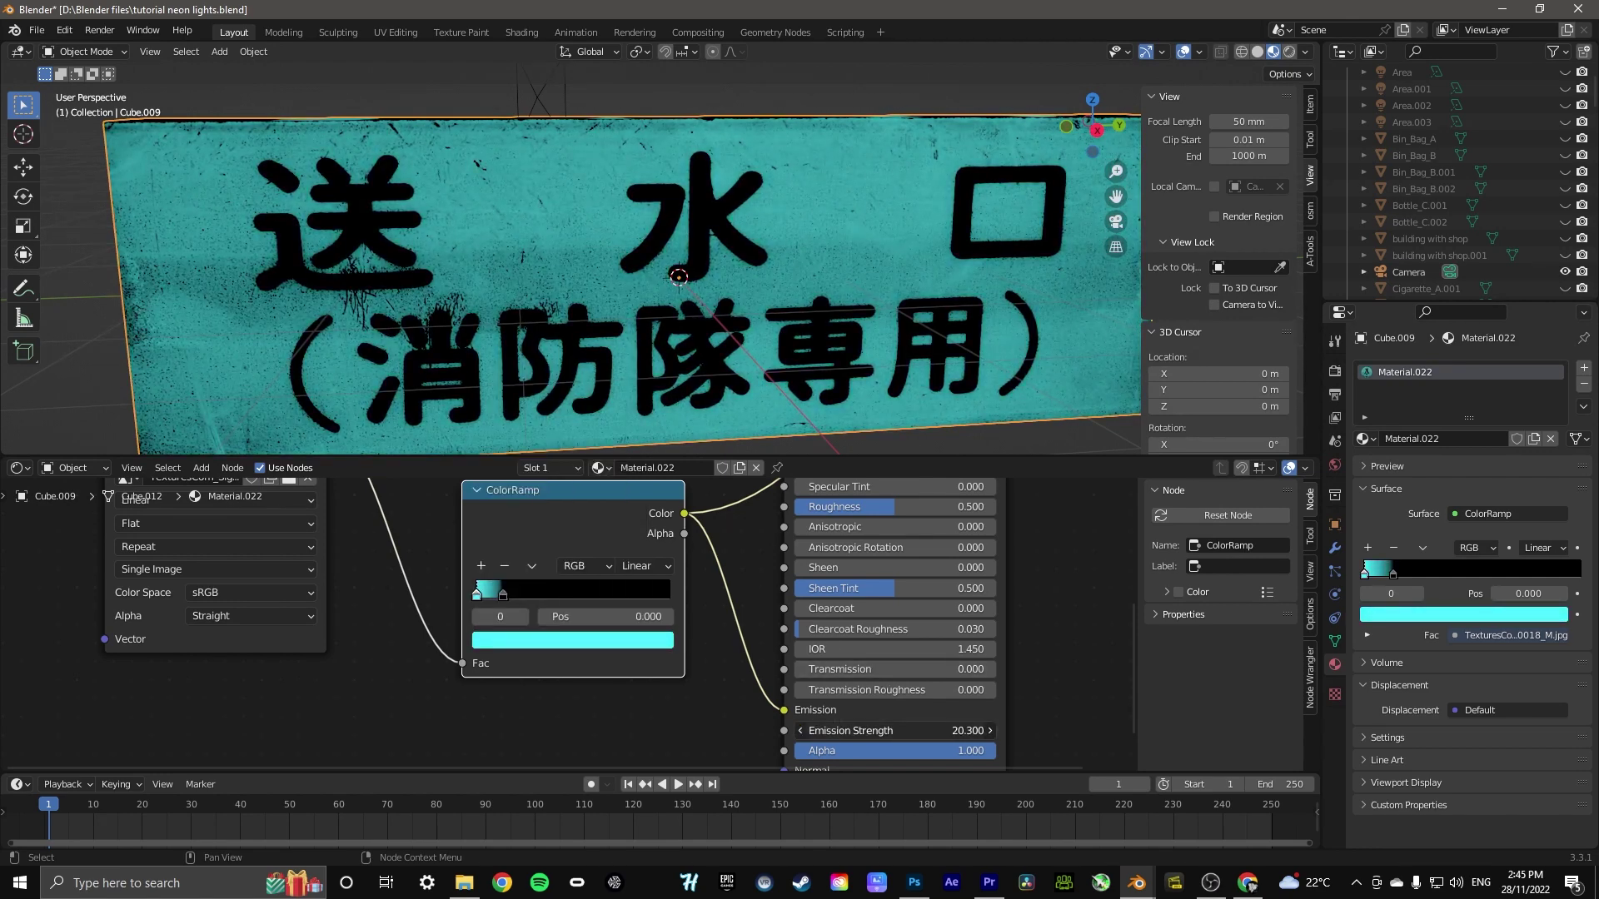
{"action": "left_click", "coordinate": [498, 639]}
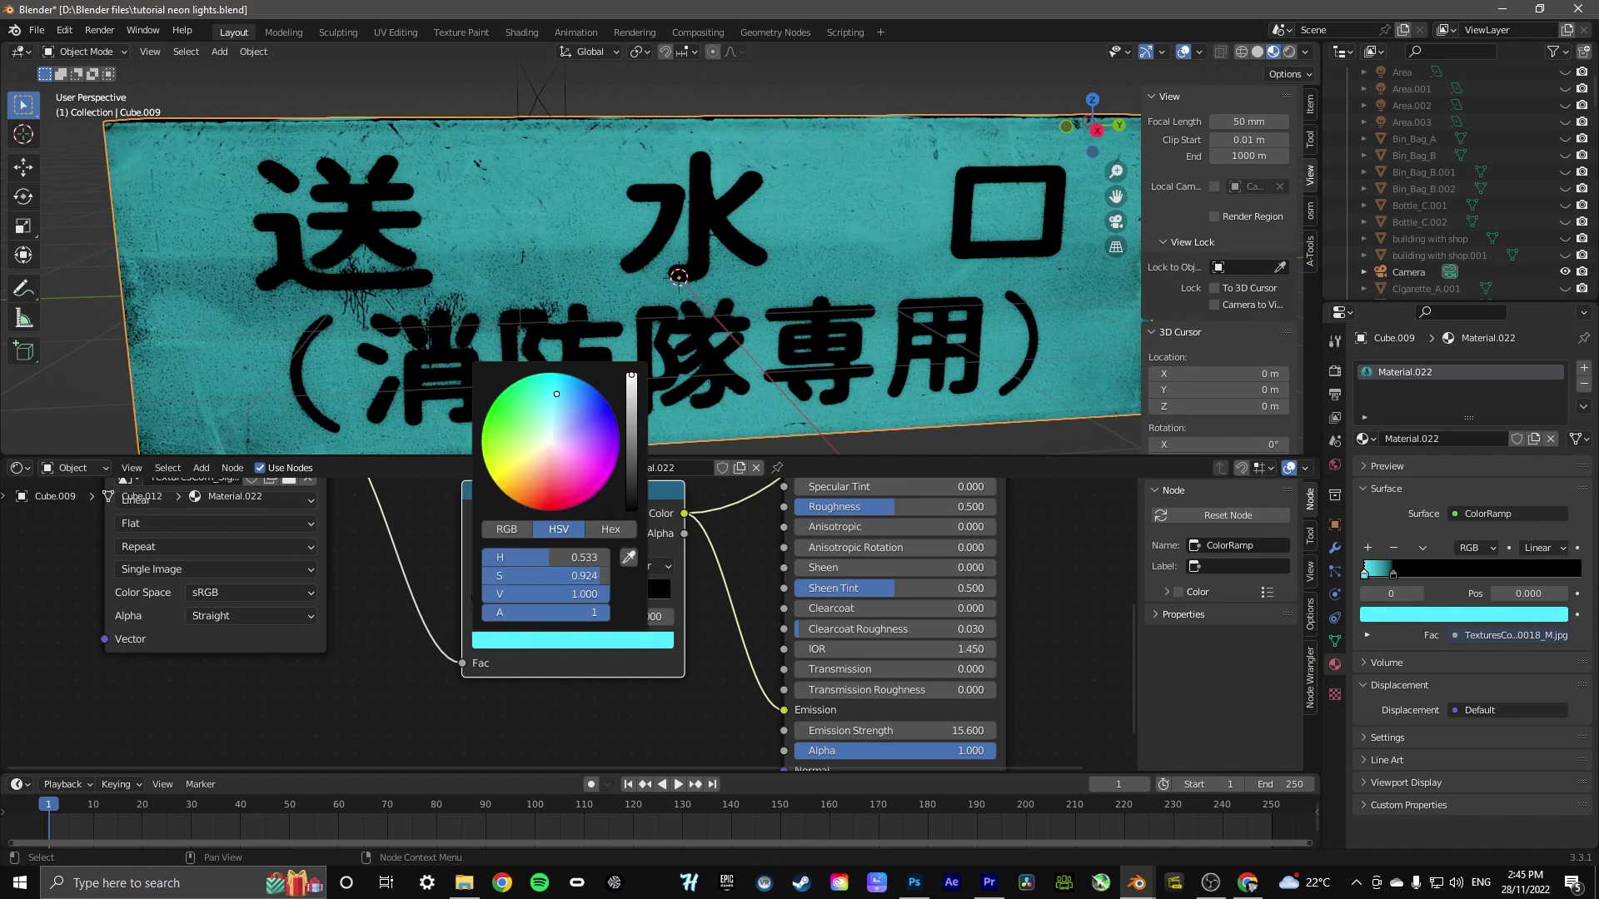
{"action": "scroll", "coordinate": [633, 249], "scroll_direction": "down", "scroll_amount": 3}
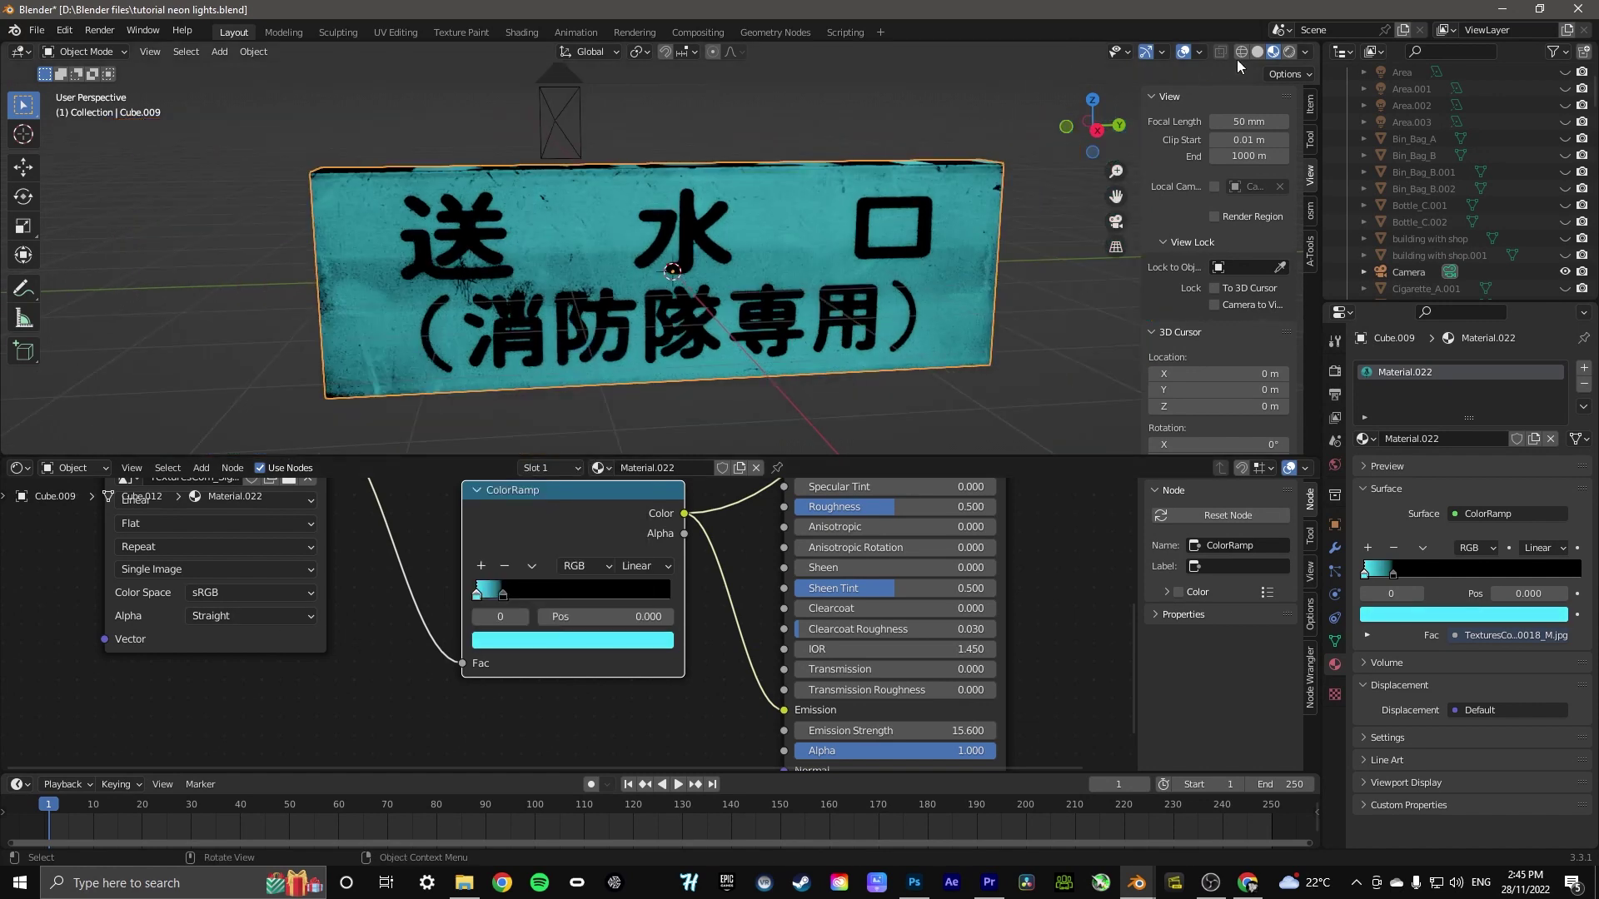
Switch the viewport to Rendered shading and view the glowing sign from the side
{"action": "left_click", "coordinate": [1289, 52]}
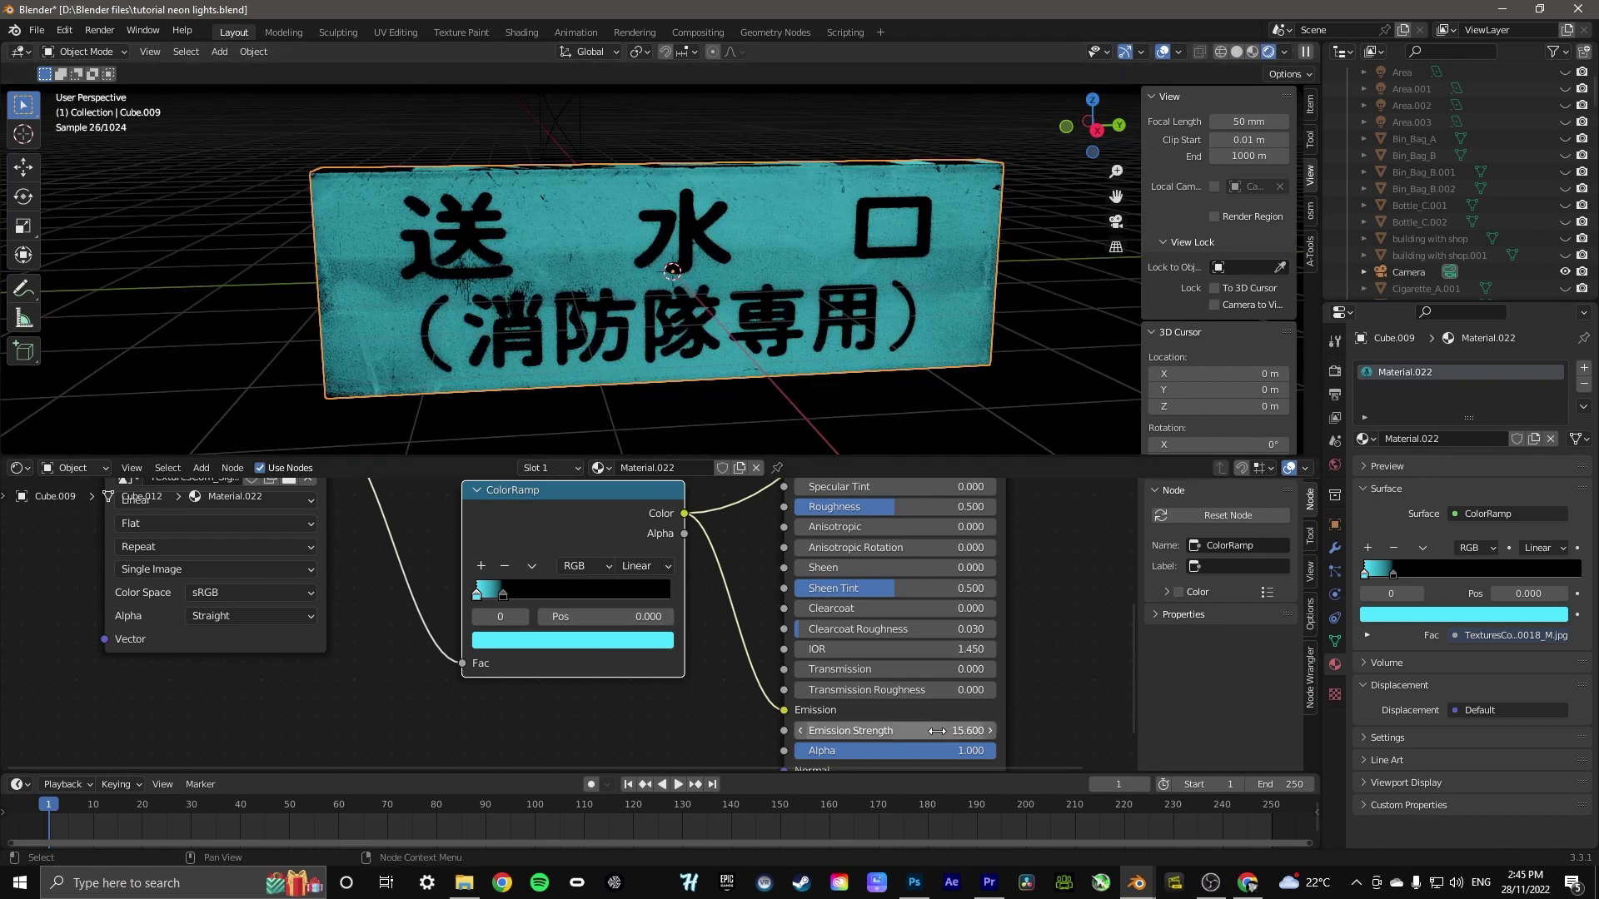
{"action": "mouse_move", "coordinate": [937, 731]}
{"action": "left_mouse_down"}
{"action": "mouse_move", "coordinate": [991, 731]}
{"action": "mouse_move", "coordinate": [938, 730]}
{"action": "left_mouse_up"}
{"action": "scroll", "coordinate": [917, 330], "scroll_direction": "down", "scroll_amount": 3}
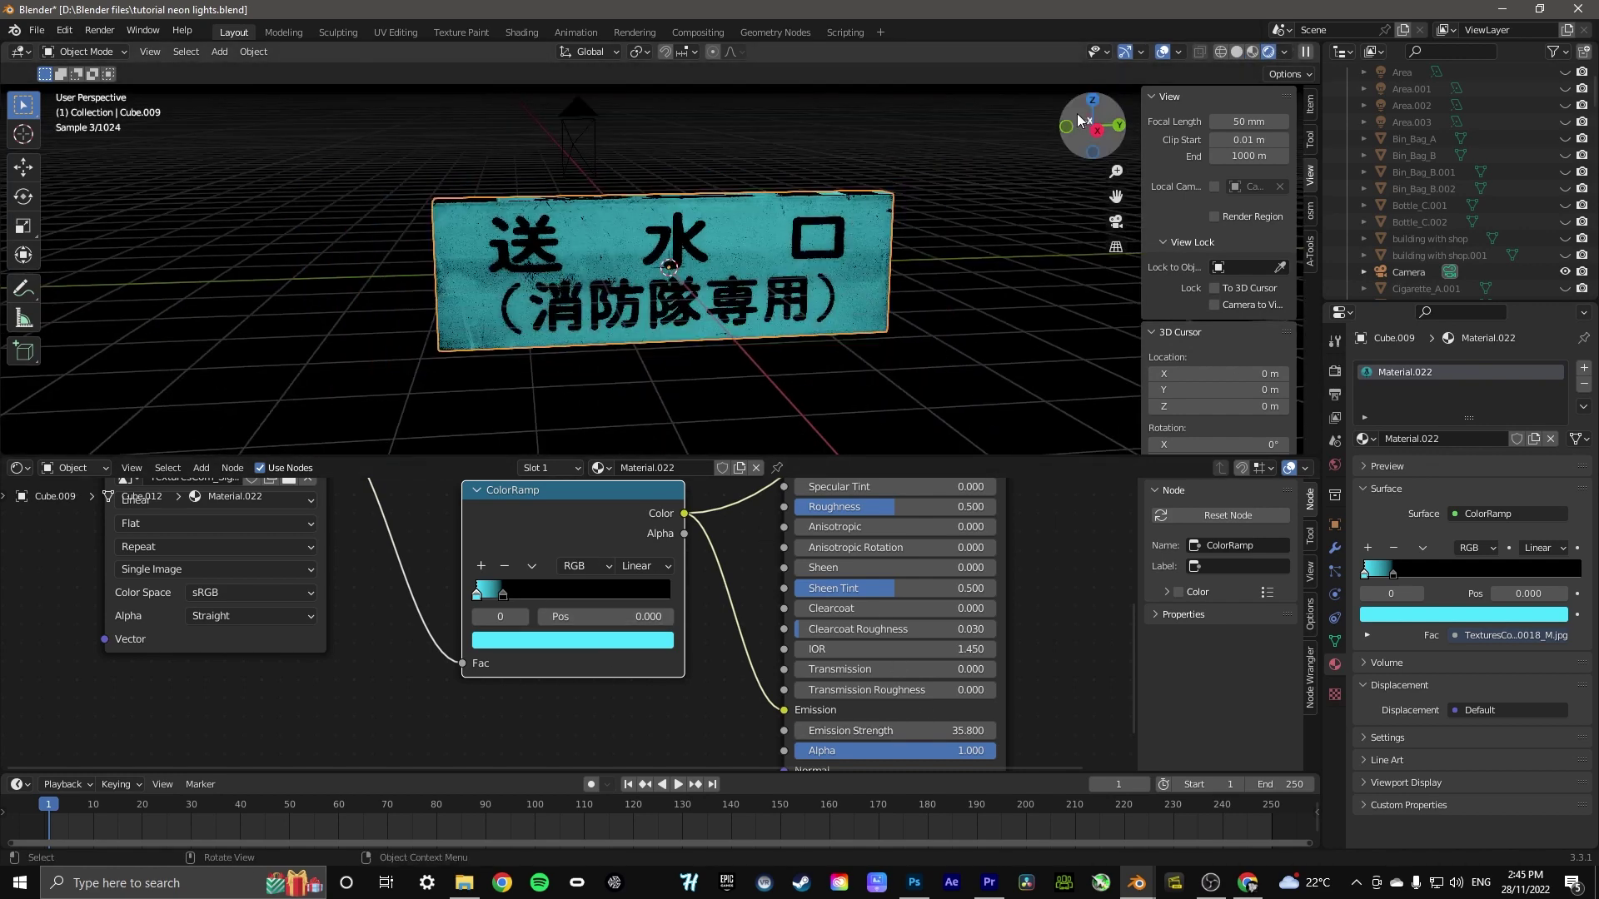
{"action": "left_click_drag", "start_coordinate": [1076, 113], "coordinate": [1160, 113]}
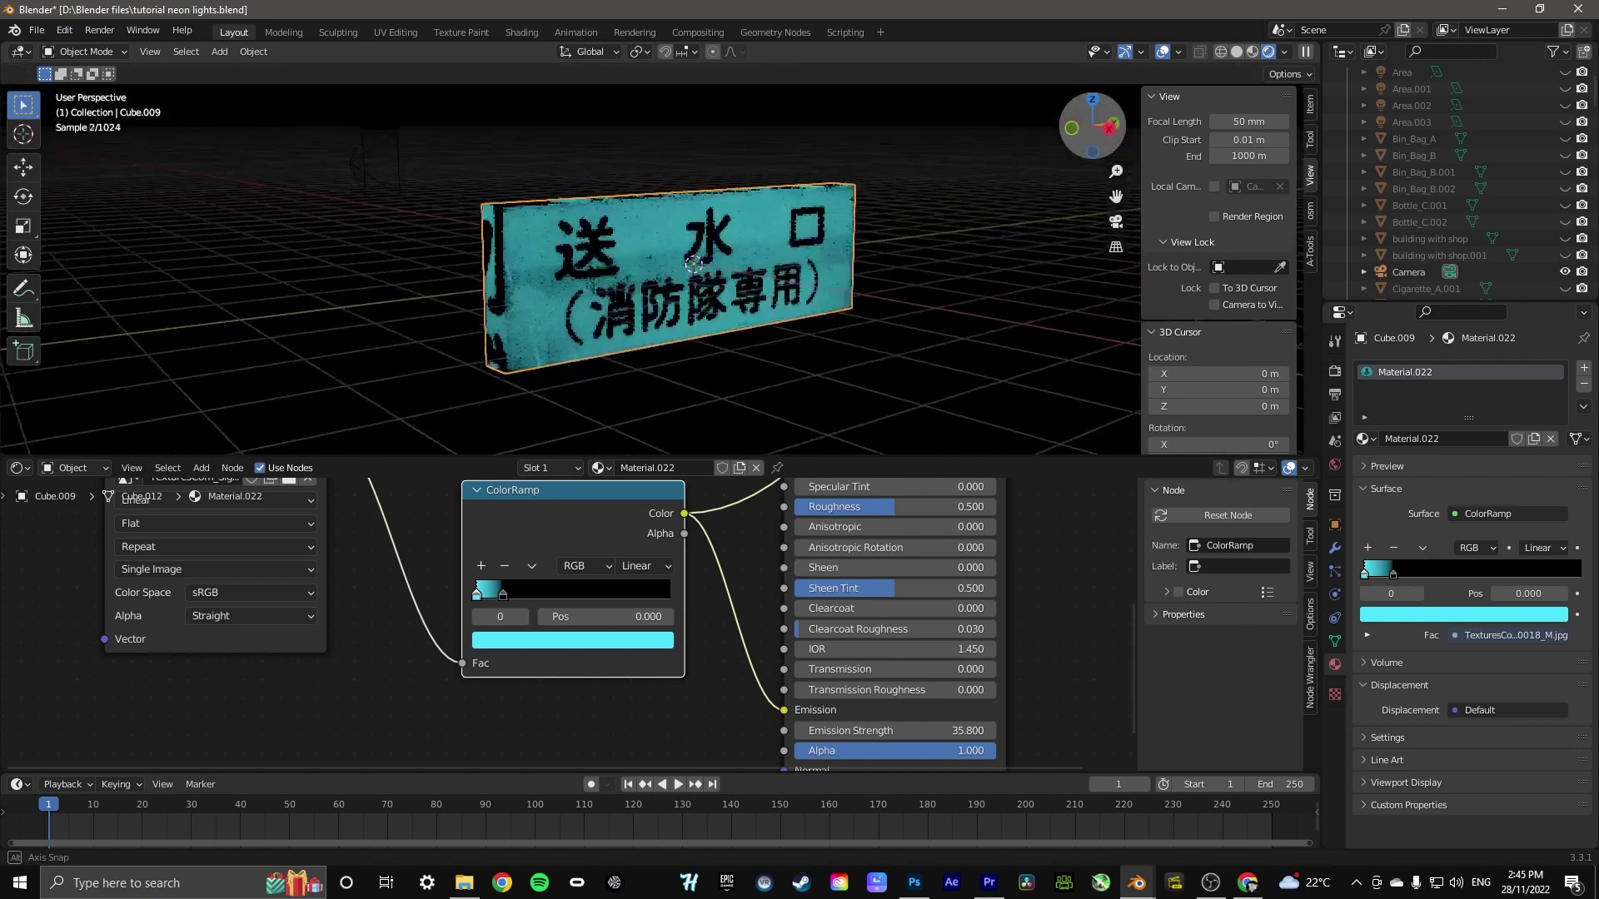
{"action": "scroll", "coordinate": [742, 635], "scroll_direction": "down", "scroll_amount": 3}
{"action": "scroll", "coordinate": [742, 635], "scroll_direction": "down", "scroll_amount": 1}
Link the Principled BSDF to the Material Output Surface and set Emission Strength around 26.7
{"action": "middle_click_drag", "start_coordinate": [741, 634], "coordinate": [669, 756]}
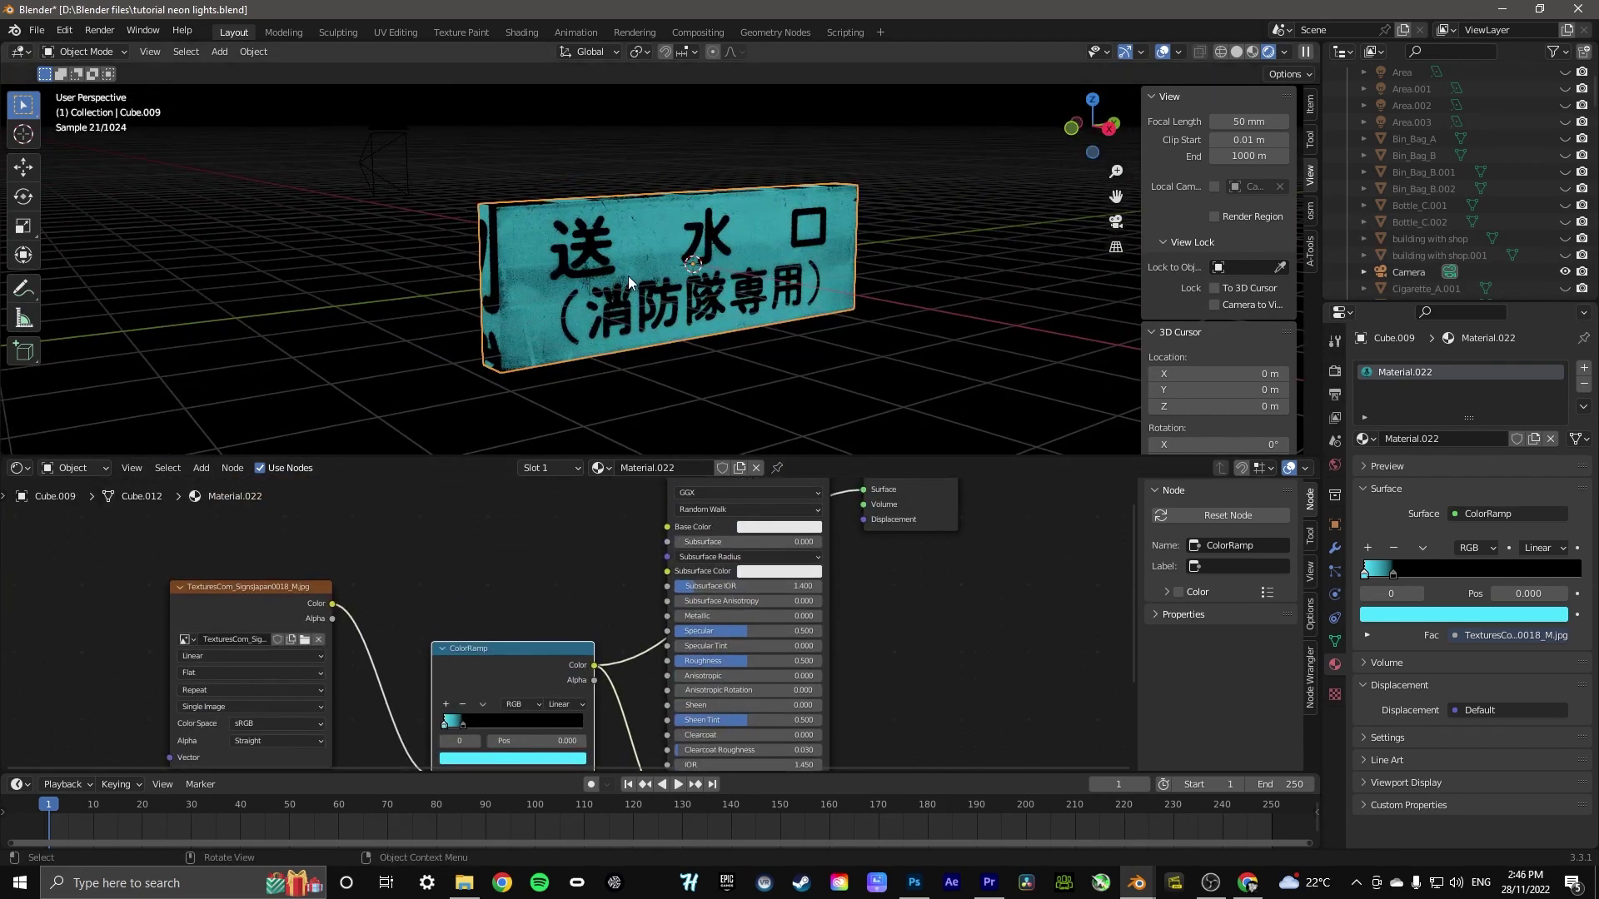
{"action": "middle_click_drag", "start_coordinate": [849, 527], "coordinate": [847, 568]}
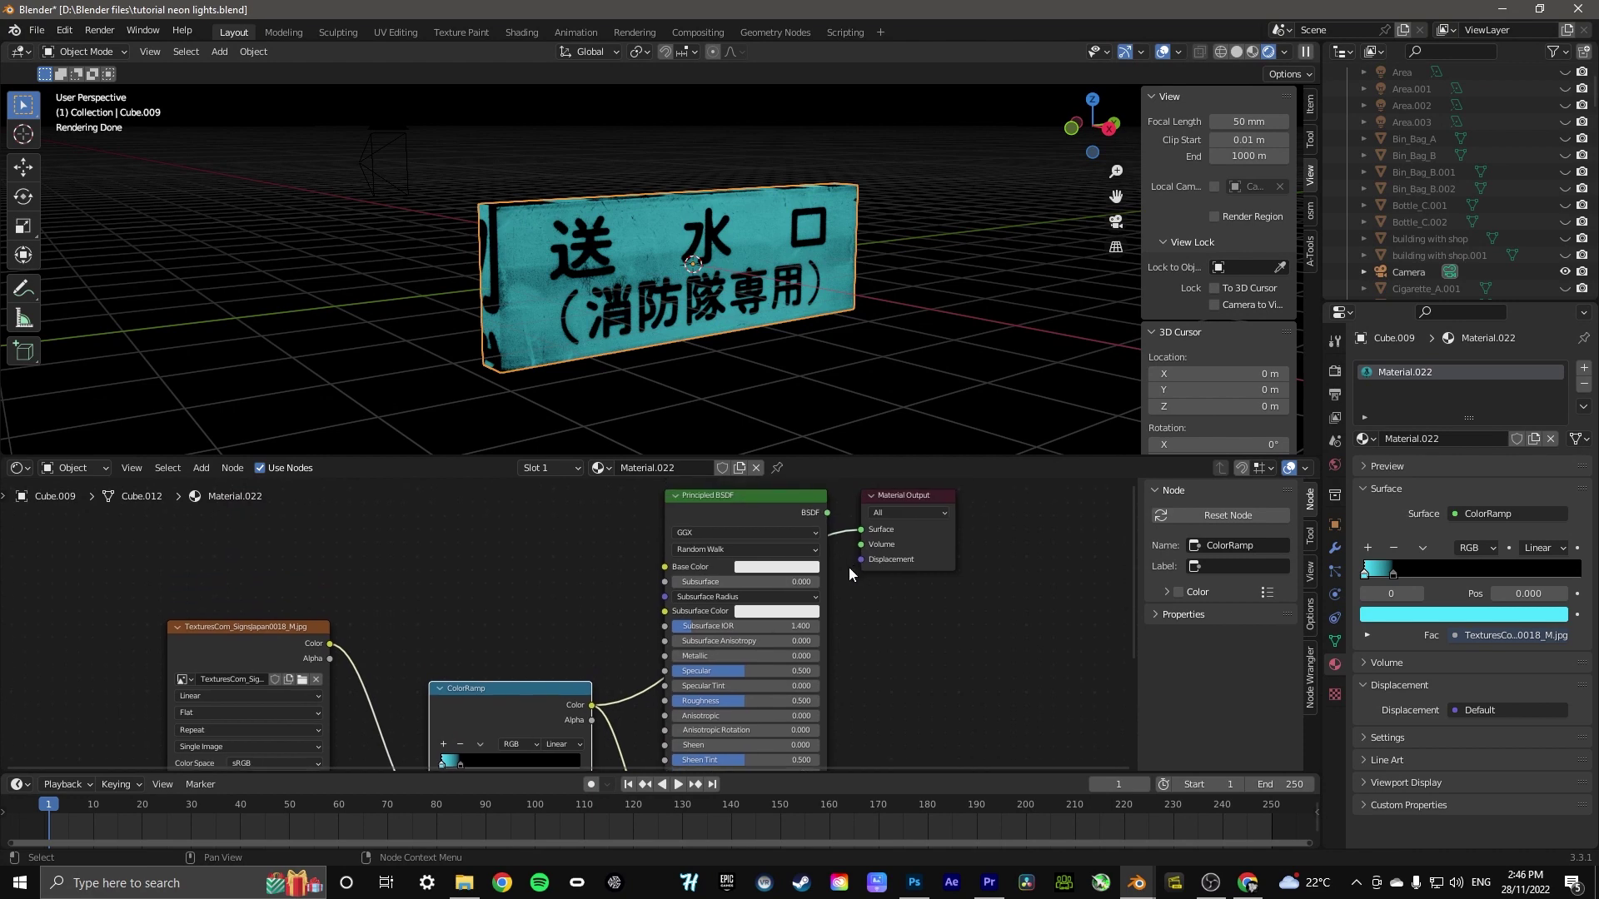
{"action": "left_click", "coordinate": [748, 503], "text": "ctrl+shift"}
{"action": "scroll", "coordinate": [721, 327], "scroll_direction": "up", "scroll_amount": 1}
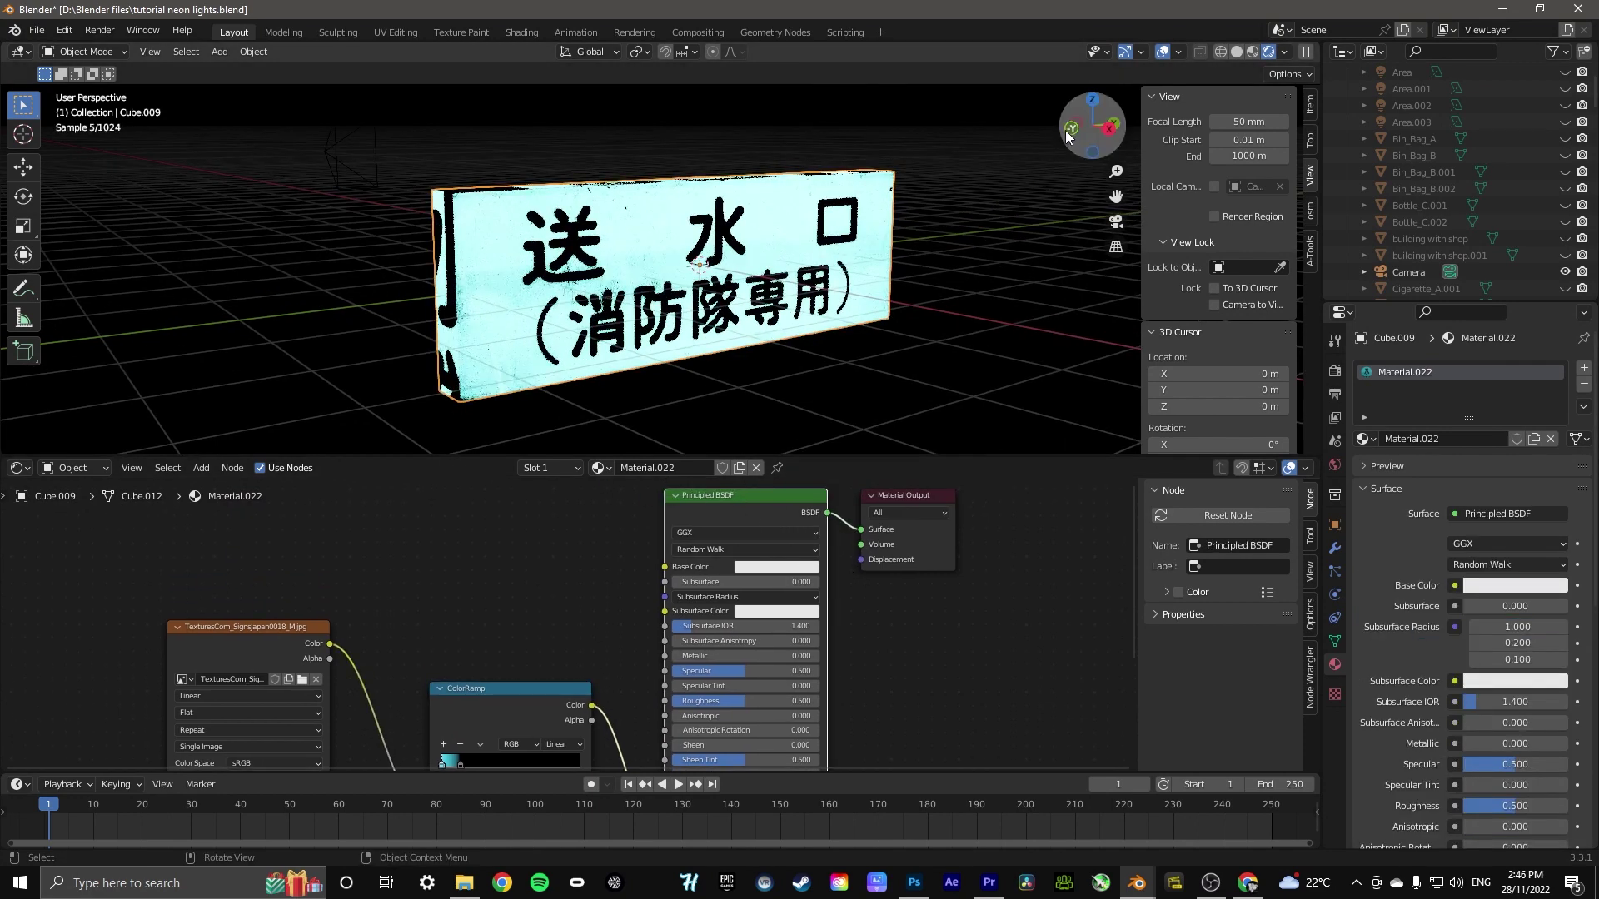
{"action": "left_click_drag", "start_coordinate": [1090, 129], "coordinate": [1031, 121]}
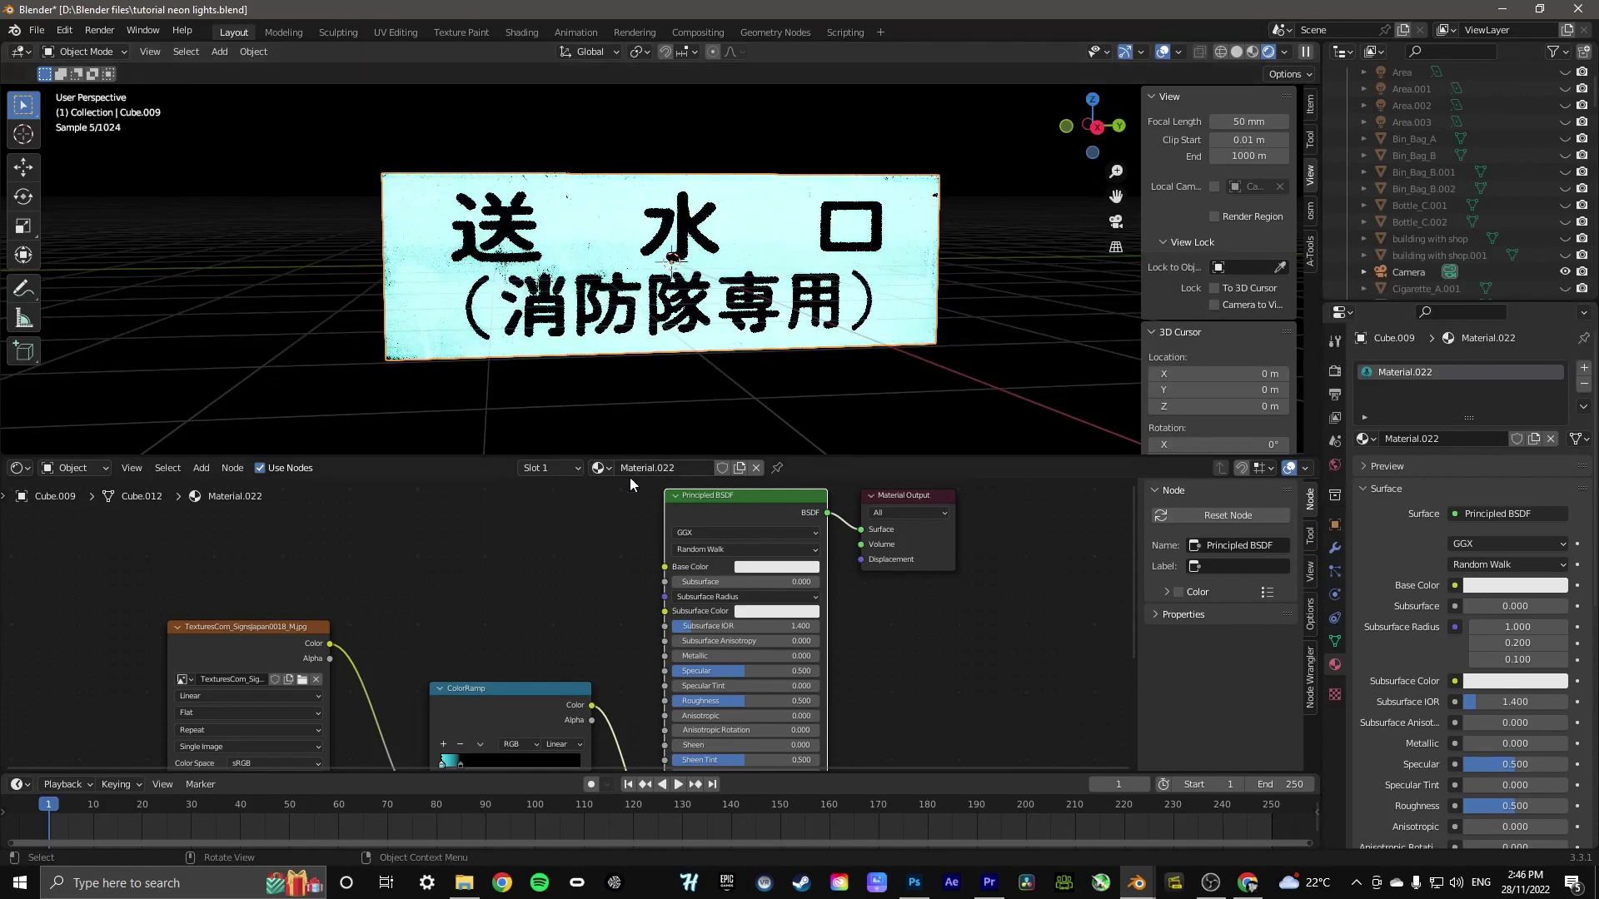
{"action": "middle_click_drag", "start_coordinate": [602, 571], "coordinate": [585, 641]}
{"action": "left_click_drag", "start_coordinate": [736, 643], "coordinate": [799, 642]}
{"action": "scroll", "coordinate": [559, 622], "scroll_direction": "down", "scroll_amount": 6}
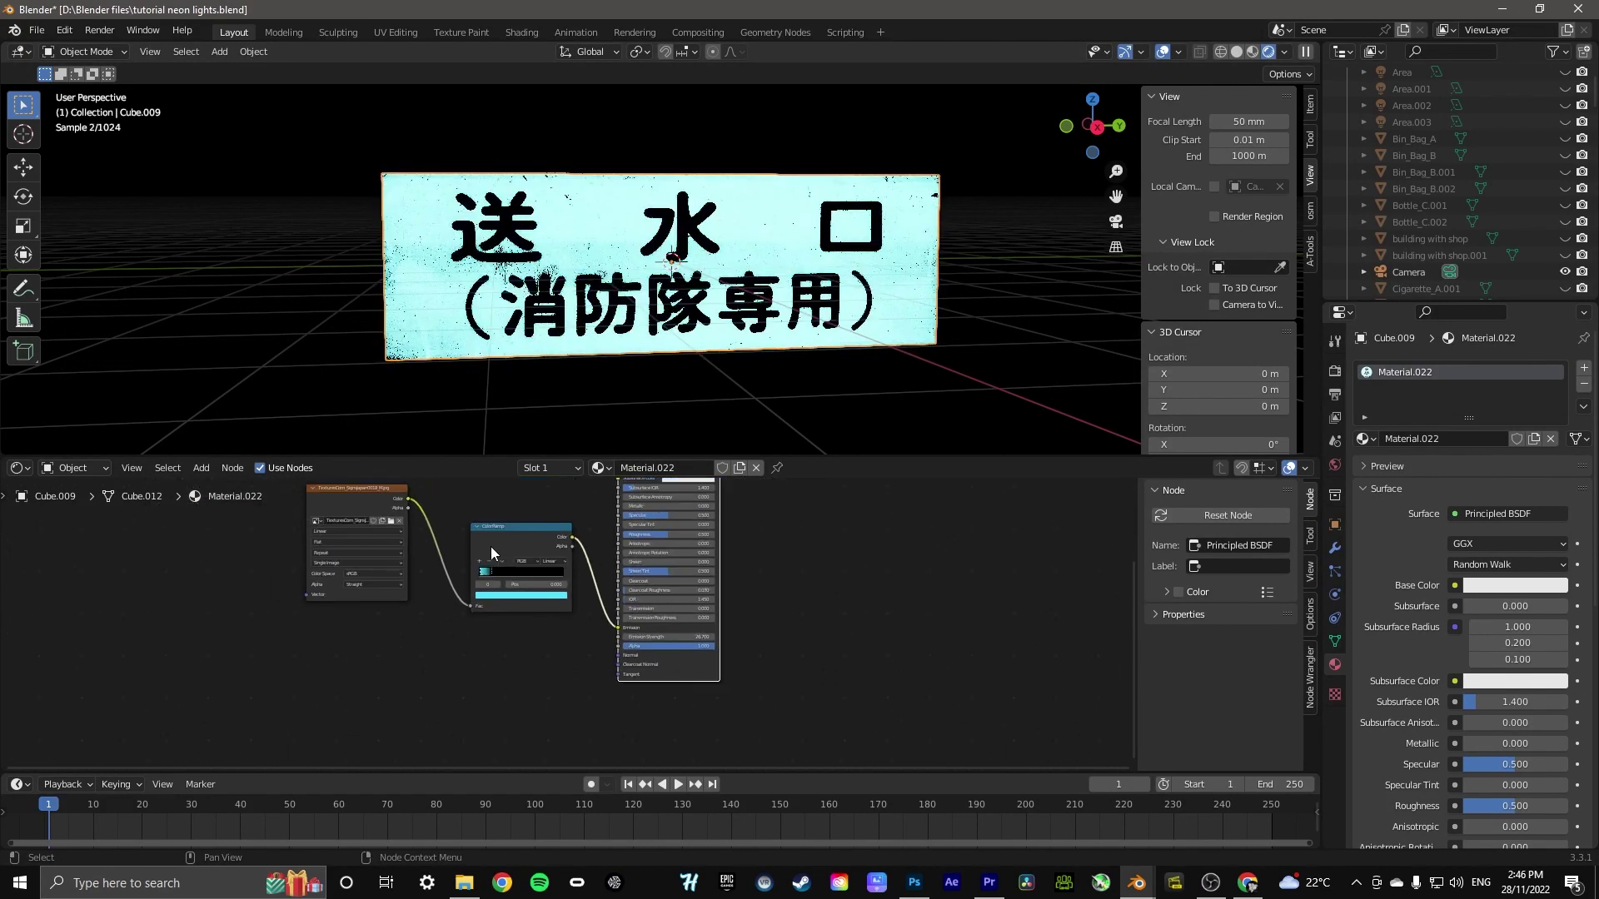
Rearrange the node tree and move the ColorRamp's black stop to position 0.127
{"action": "middle_click_drag", "start_coordinate": [492, 548], "coordinate": [478, 570]}
{"action": "left_click_drag", "start_coordinate": [358, 523], "coordinate": [339, 552]}
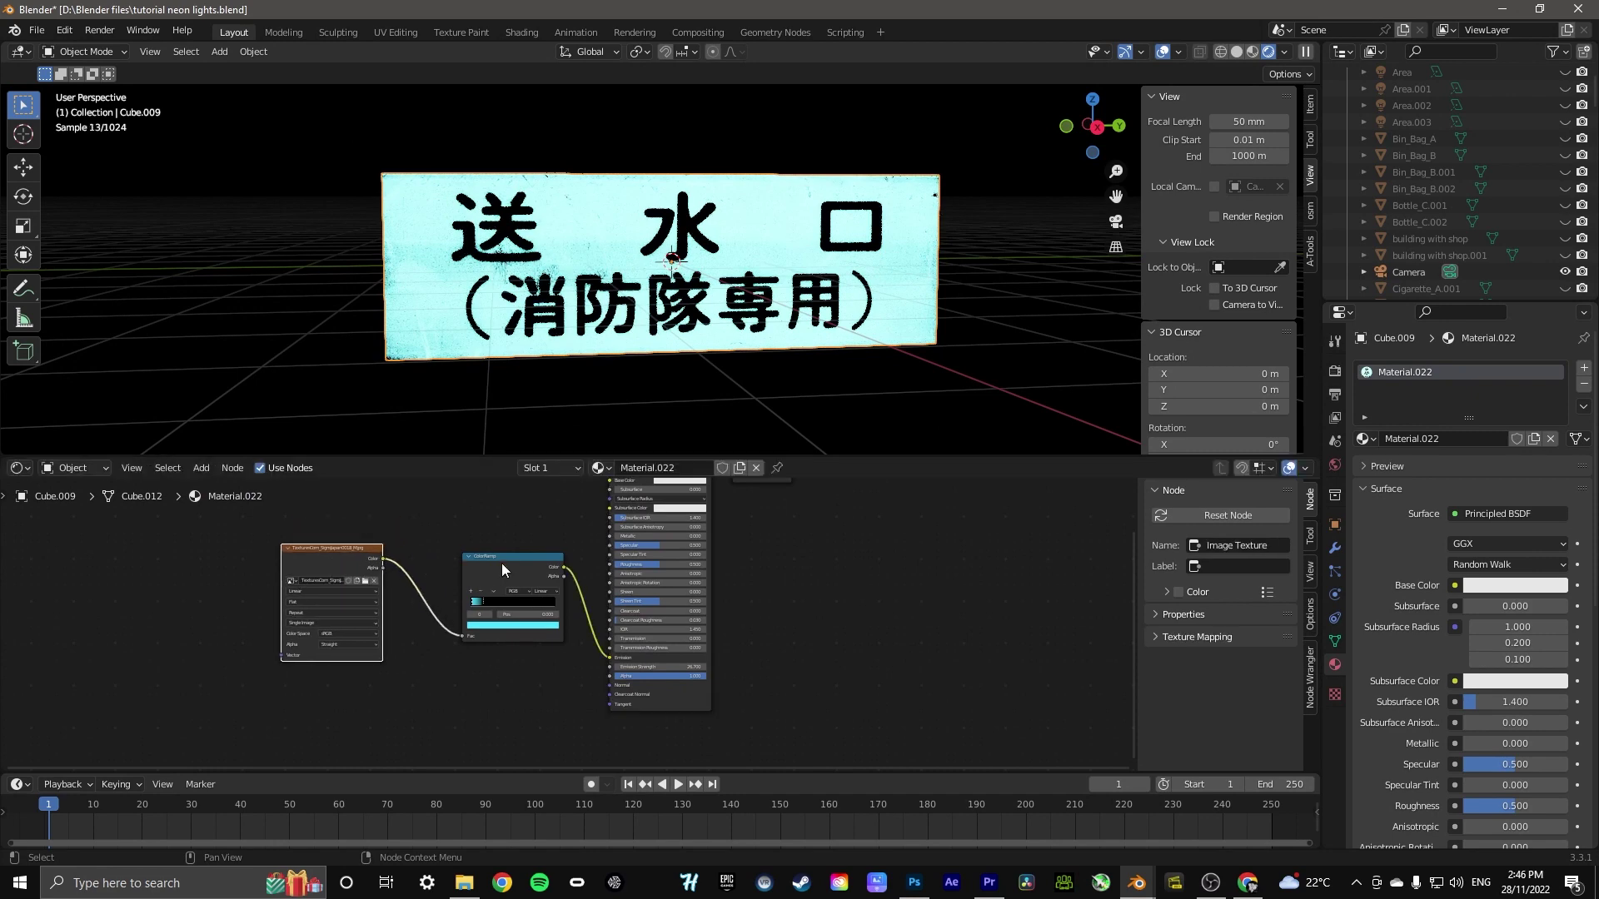
{"action": "left_click_drag", "start_coordinate": [501, 563], "coordinate": [487, 564]}
{"action": "scroll", "coordinate": [1016, 135], "scroll_direction": "up", "scroll_amount": 2}
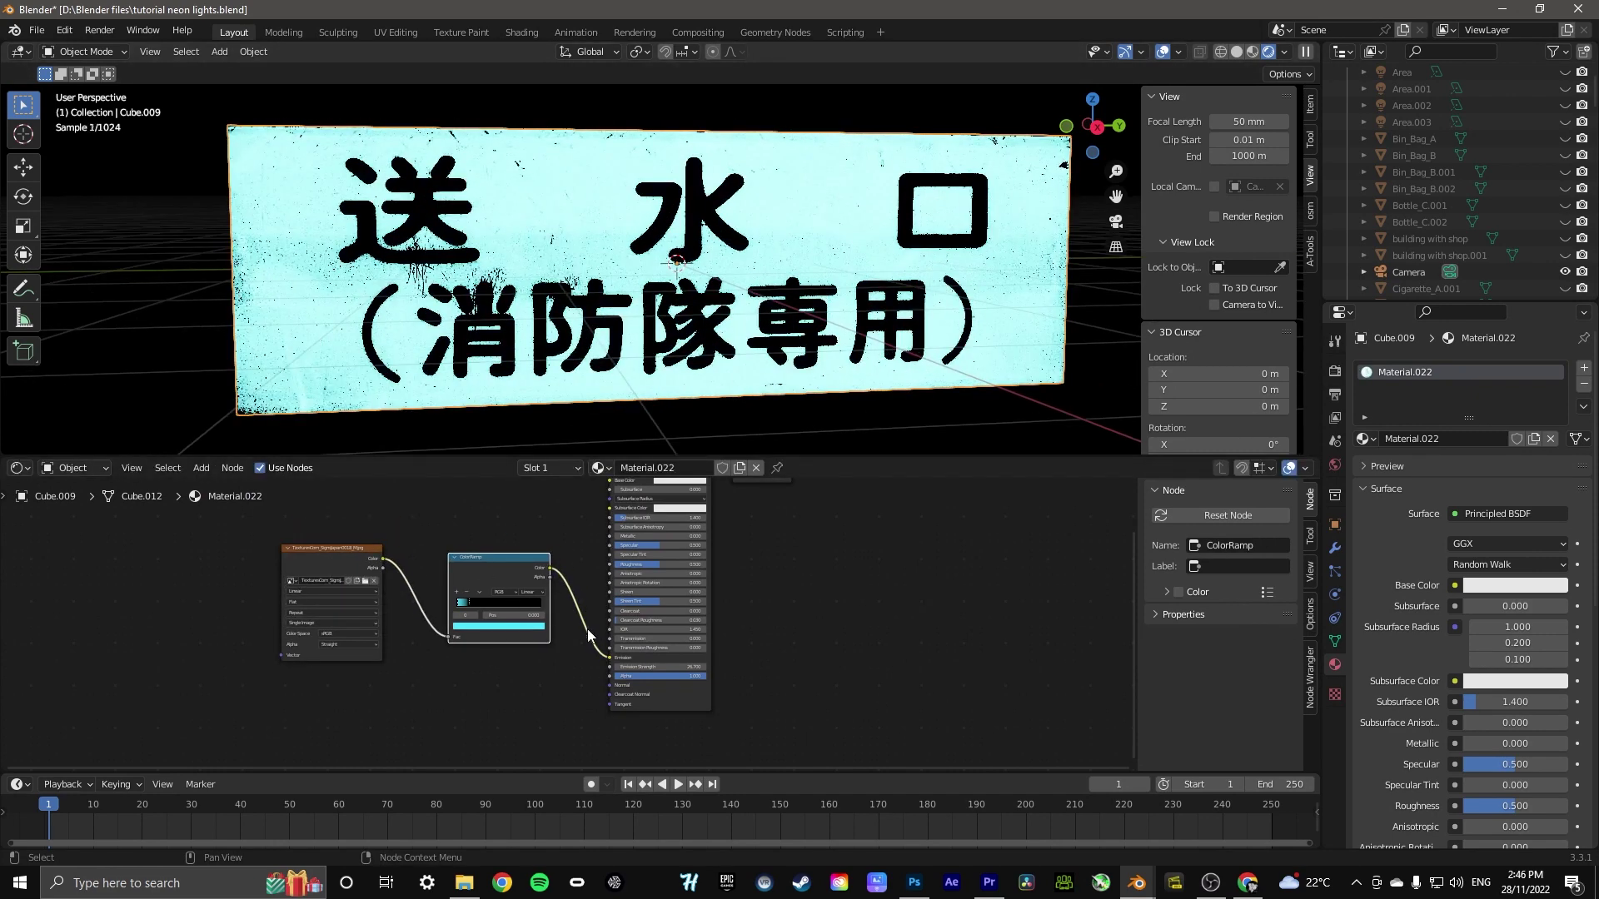
{"action": "scroll", "coordinate": [587, 628], "scroll_direction": "up", "scroll_amount": 3}
{"action": "left_click", "coordinate": [385, 588]}
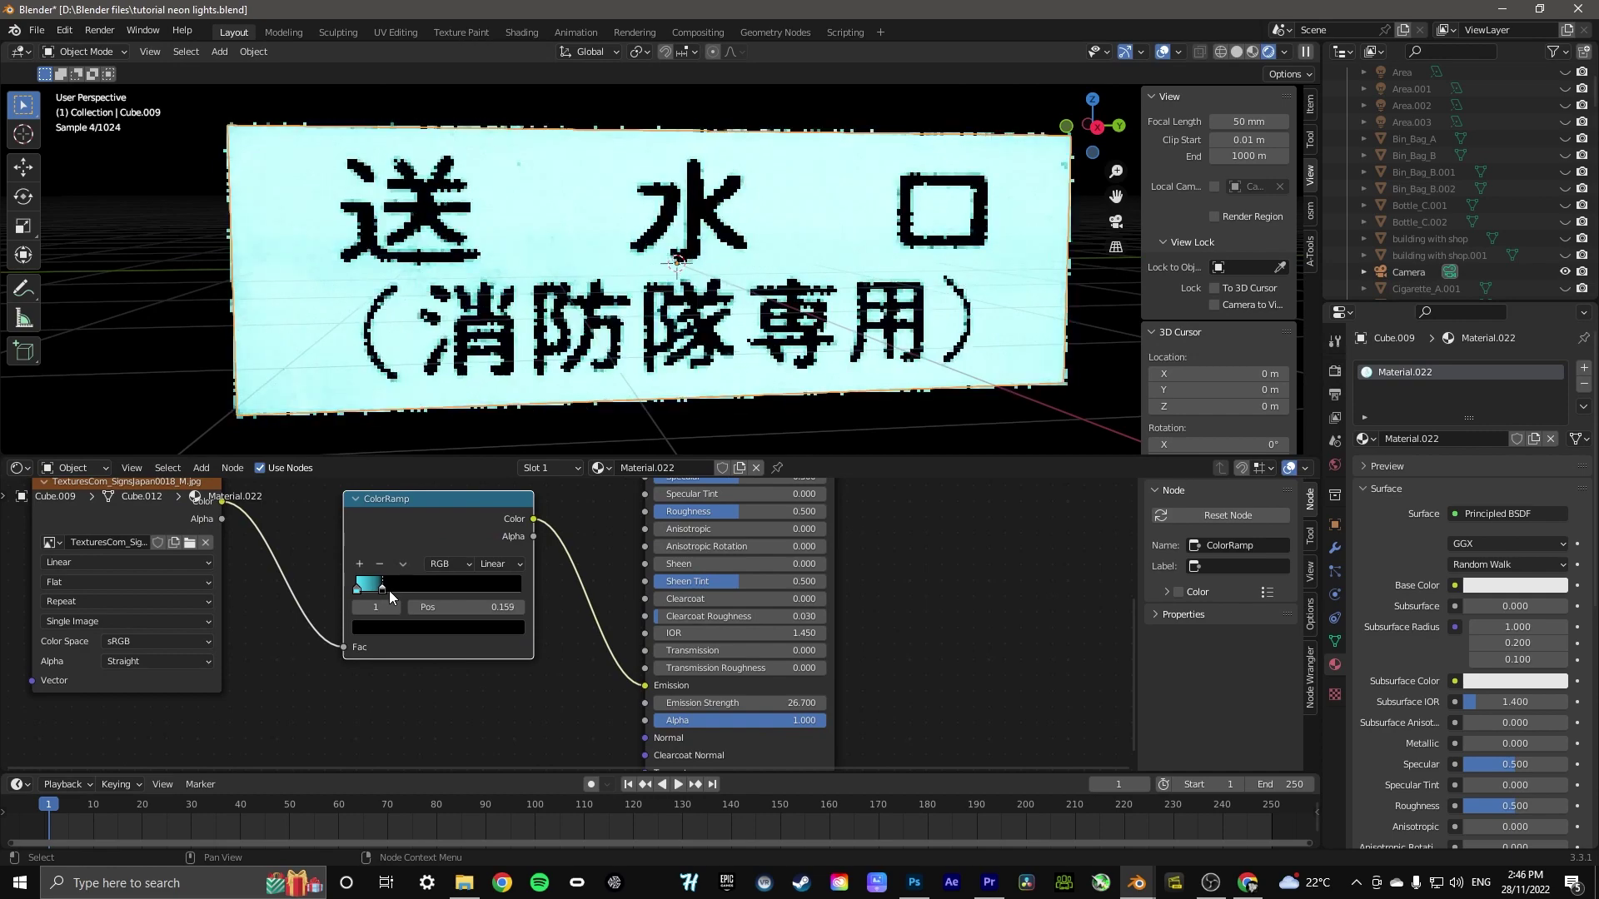
{"action": "left_click", "coordinate": [355, 588]}
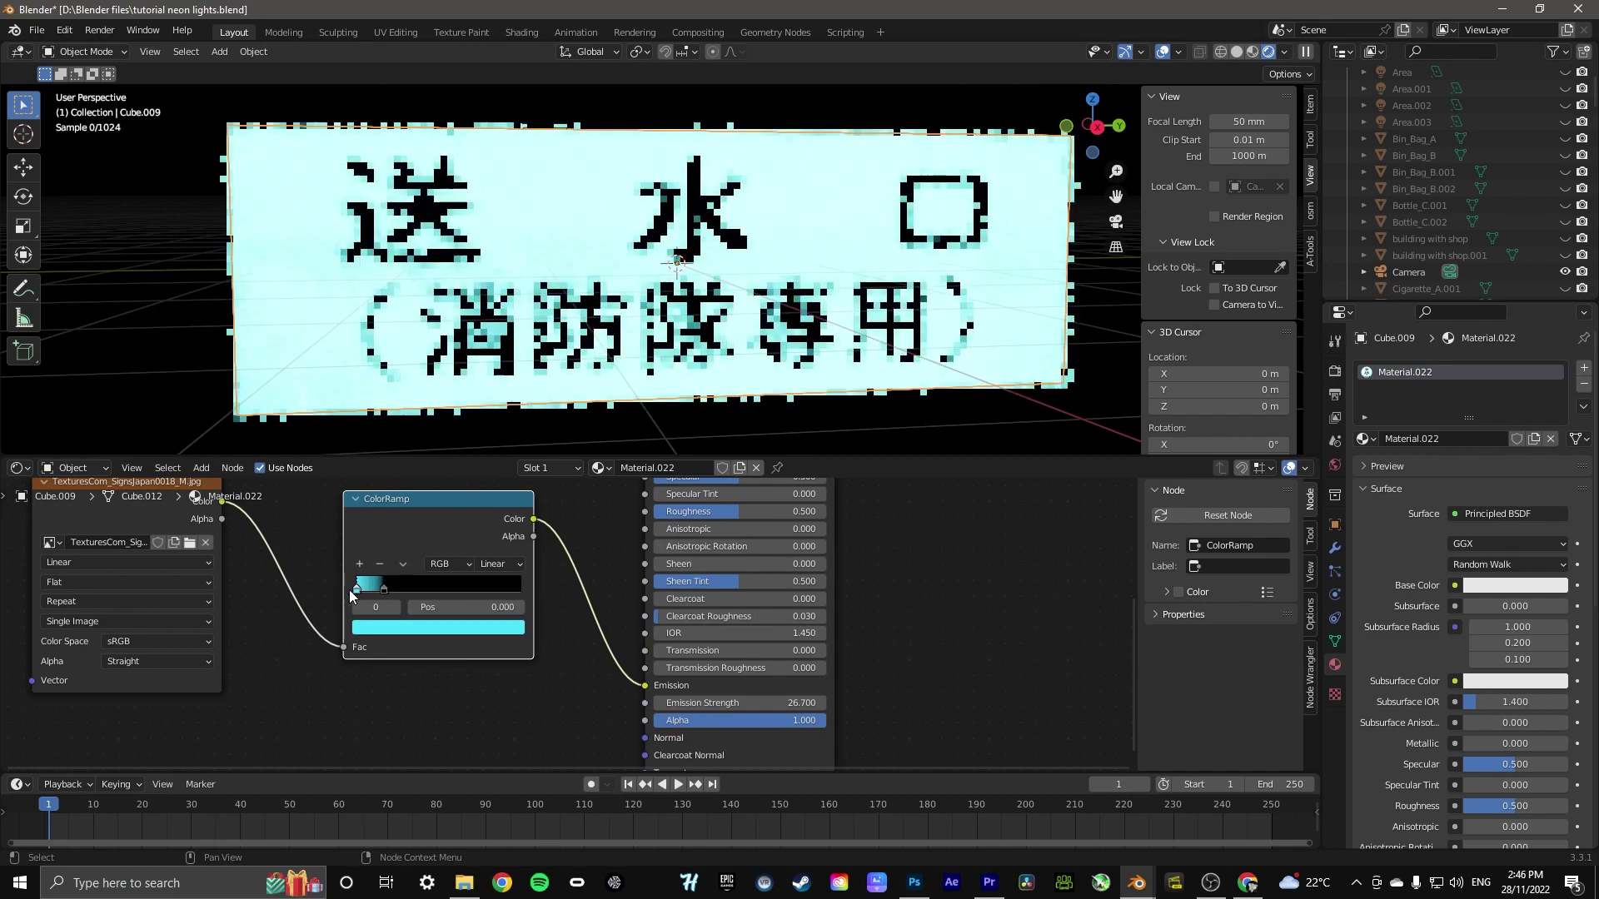
{"action": "left_click_drag", "start_coordinate": [385, 588], "coordinate": [370, 594]}
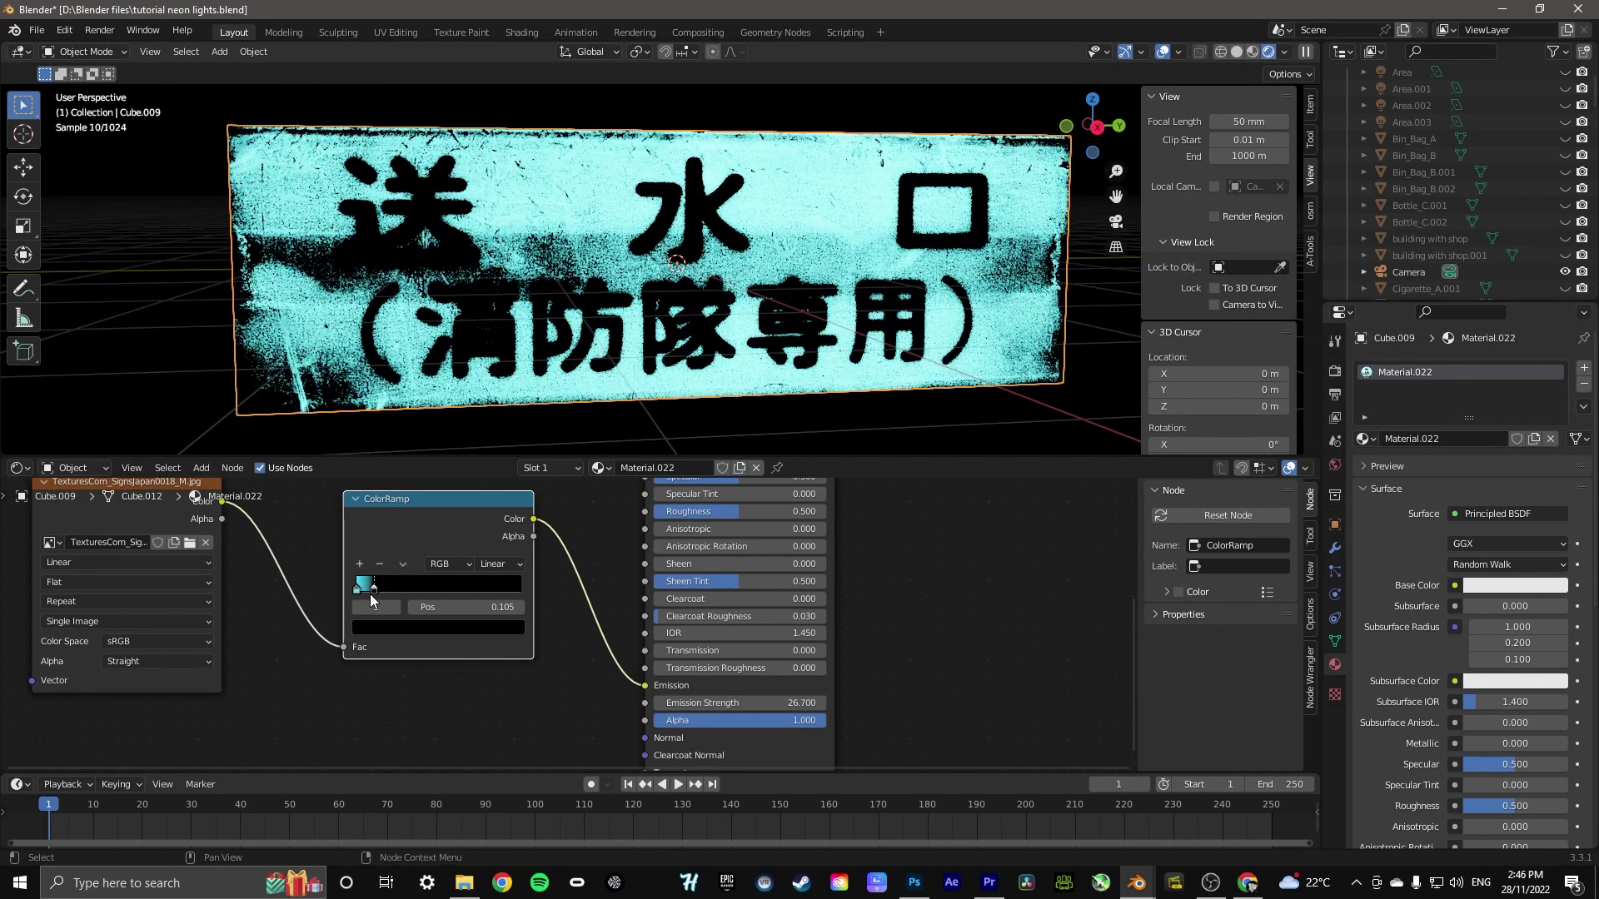
{"action": "left_click_drag", "start_coordinate": [372, 601], "coordinate": [375, 603]}
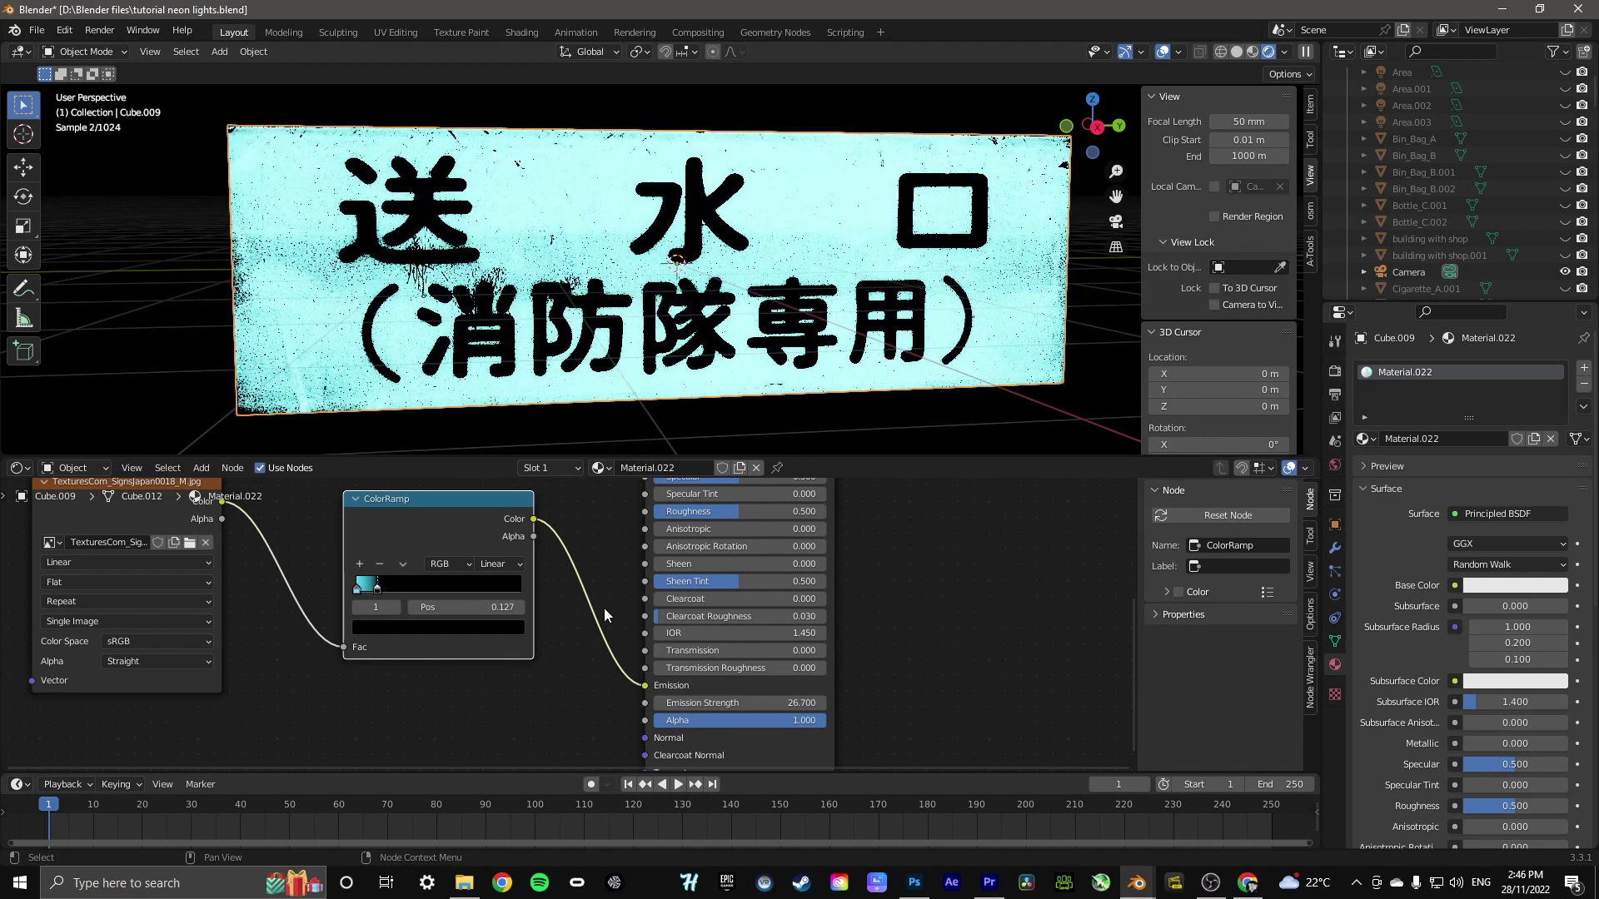
Set the shader's Base Color to pure white (Value 1.0) and orbit around the sign
{"action": "middle_click_drag", "start_coordinate": [576, 488], "coordinate": [569, 703]}
{"action": "left_click", "coordinate": [800, 569]}
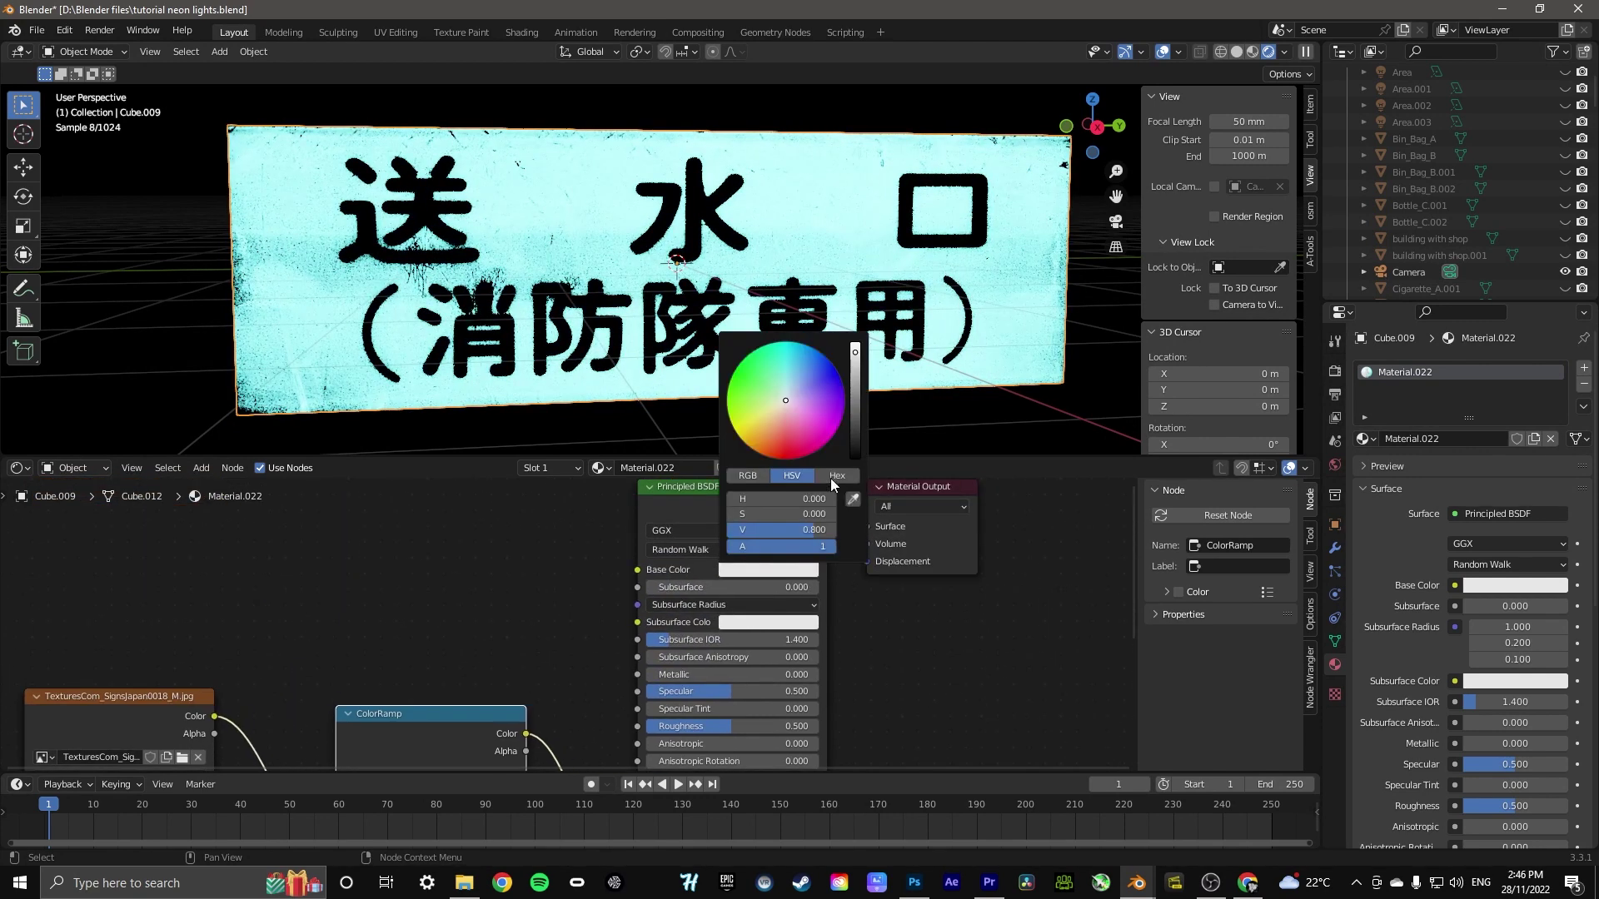
{"action": "left_click", "coordinate": [853, 348]}
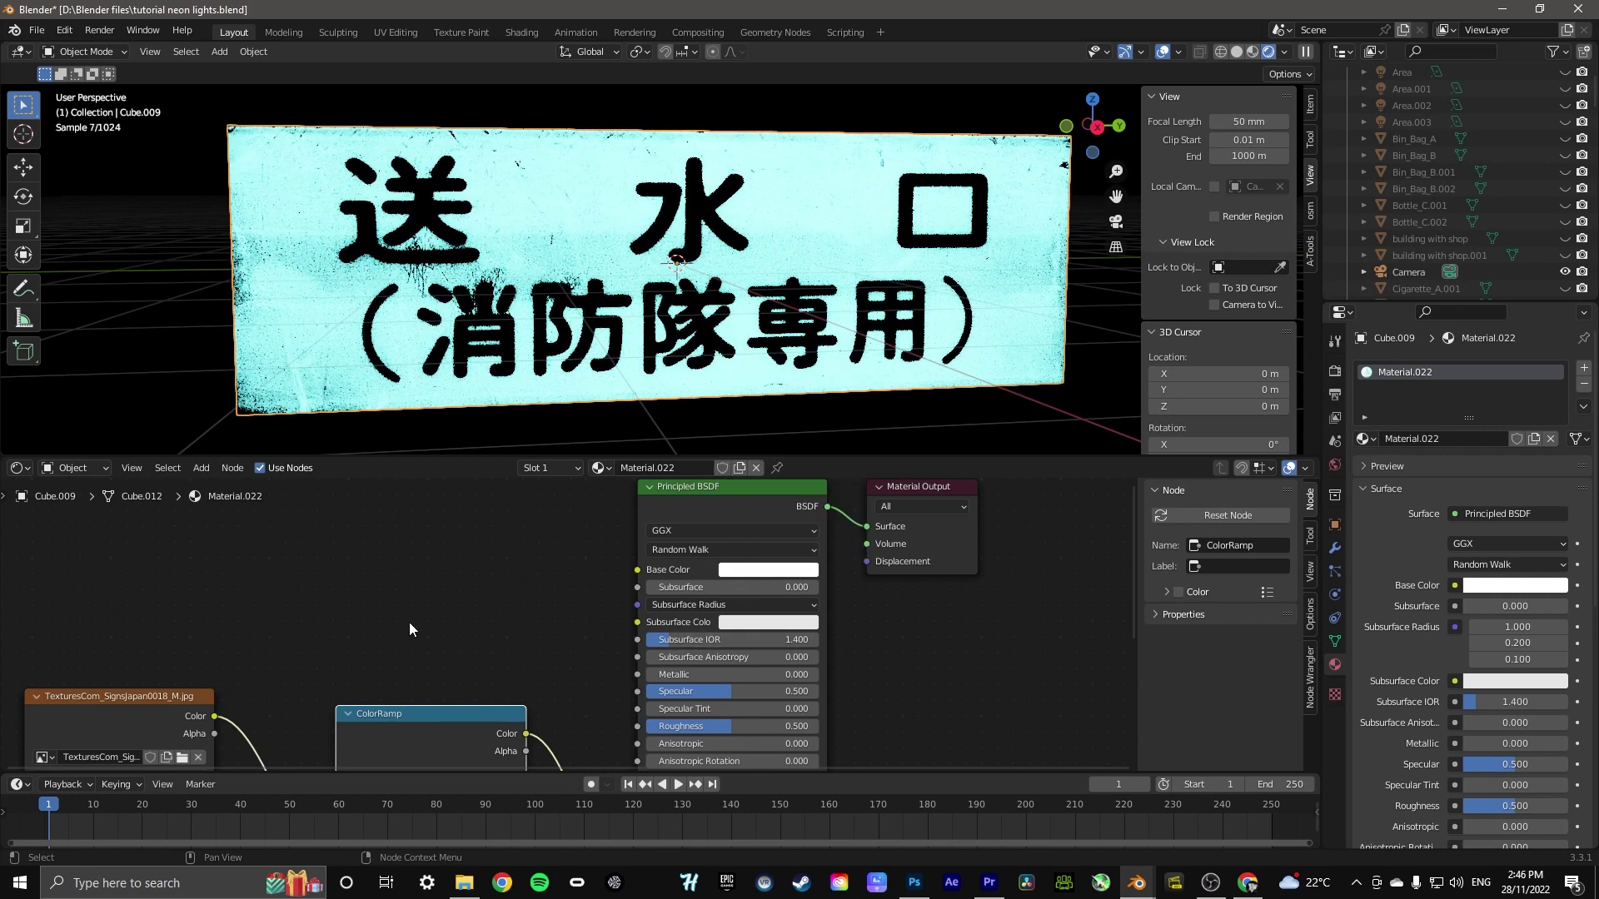
{"action": "middle_click_drag", "start_coordinate": [409, 624], "coordinate": [469, 473]}
{"action": "scroll", "coordinate": [523, 642], "scroll_direction": "down", "scroll_amount": 5}
{"action": "left_click_drag", "start_coordinate": [1083, 133], "coordinate": [905, 203]}
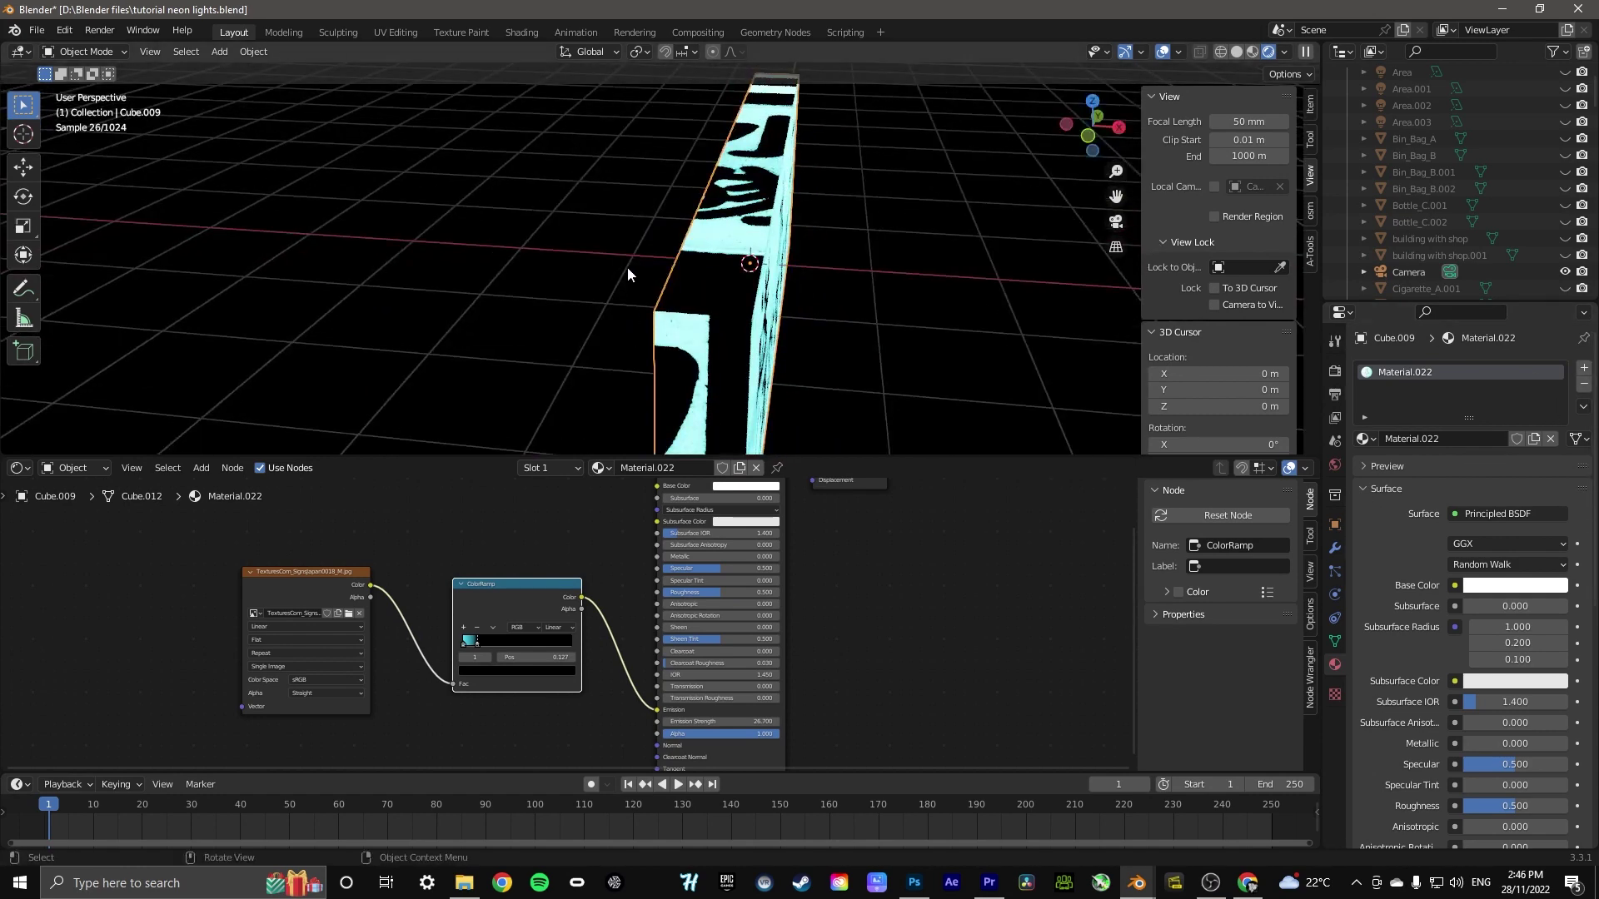
Enter Edit Mode on the sign, switch to Material Preview shading, and select the whole mesh
{"action": "left_click", "coordinate": [84, 51]}
{"action": "left_click", "coordinate": [79, 80]}
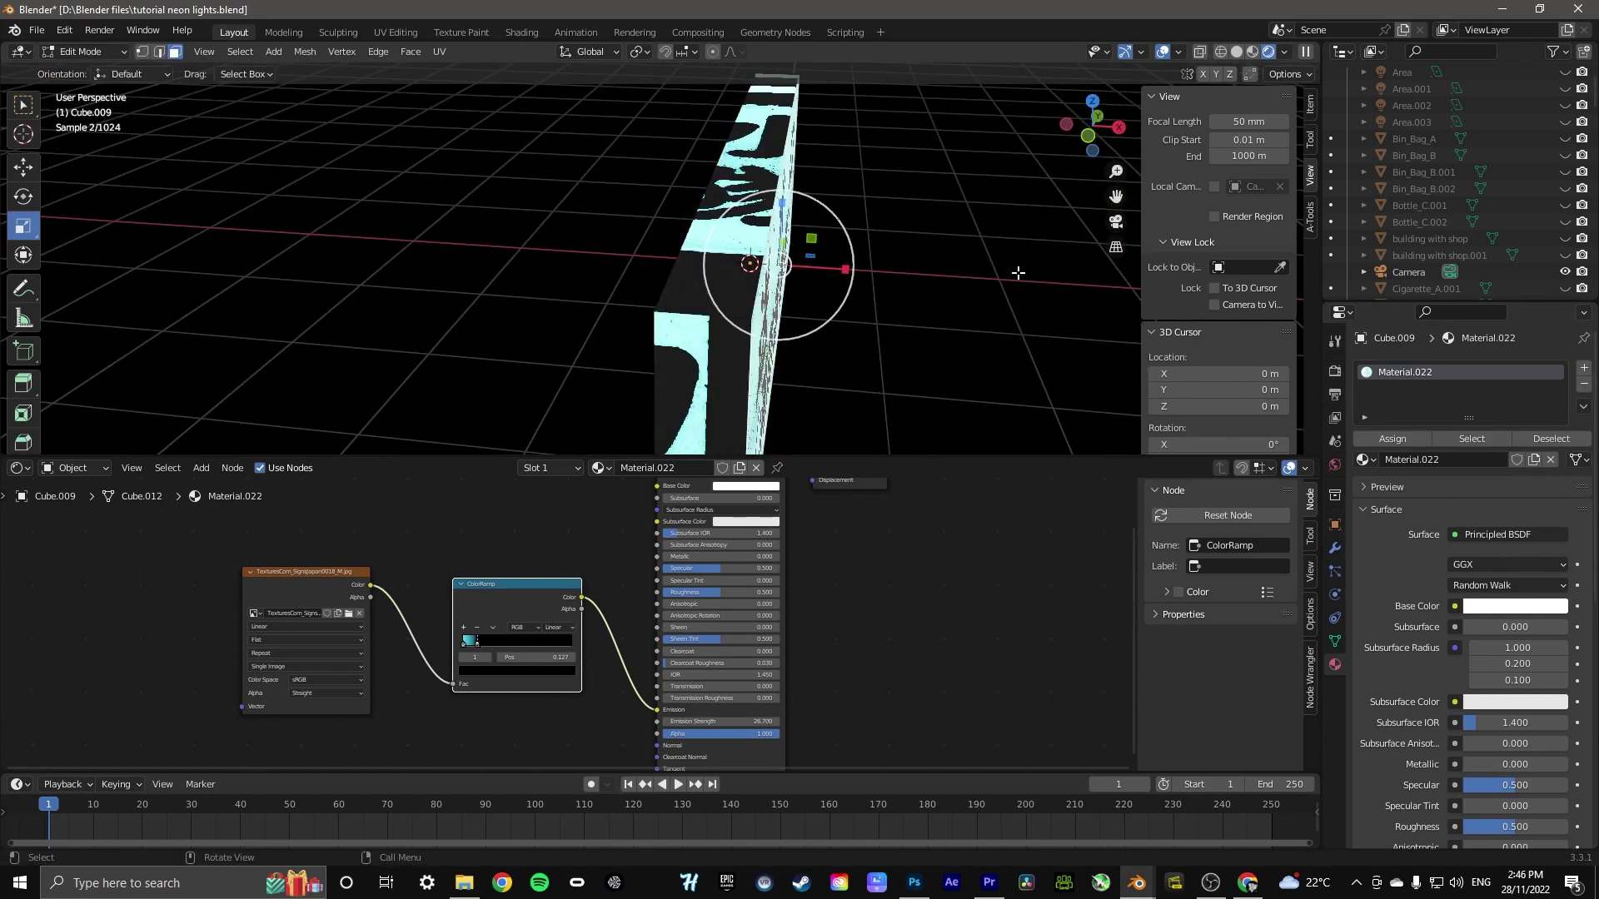
{"action": "left_click_drag", "start_coordinate": [1126, 108], "coordinate": [1241, 87]}
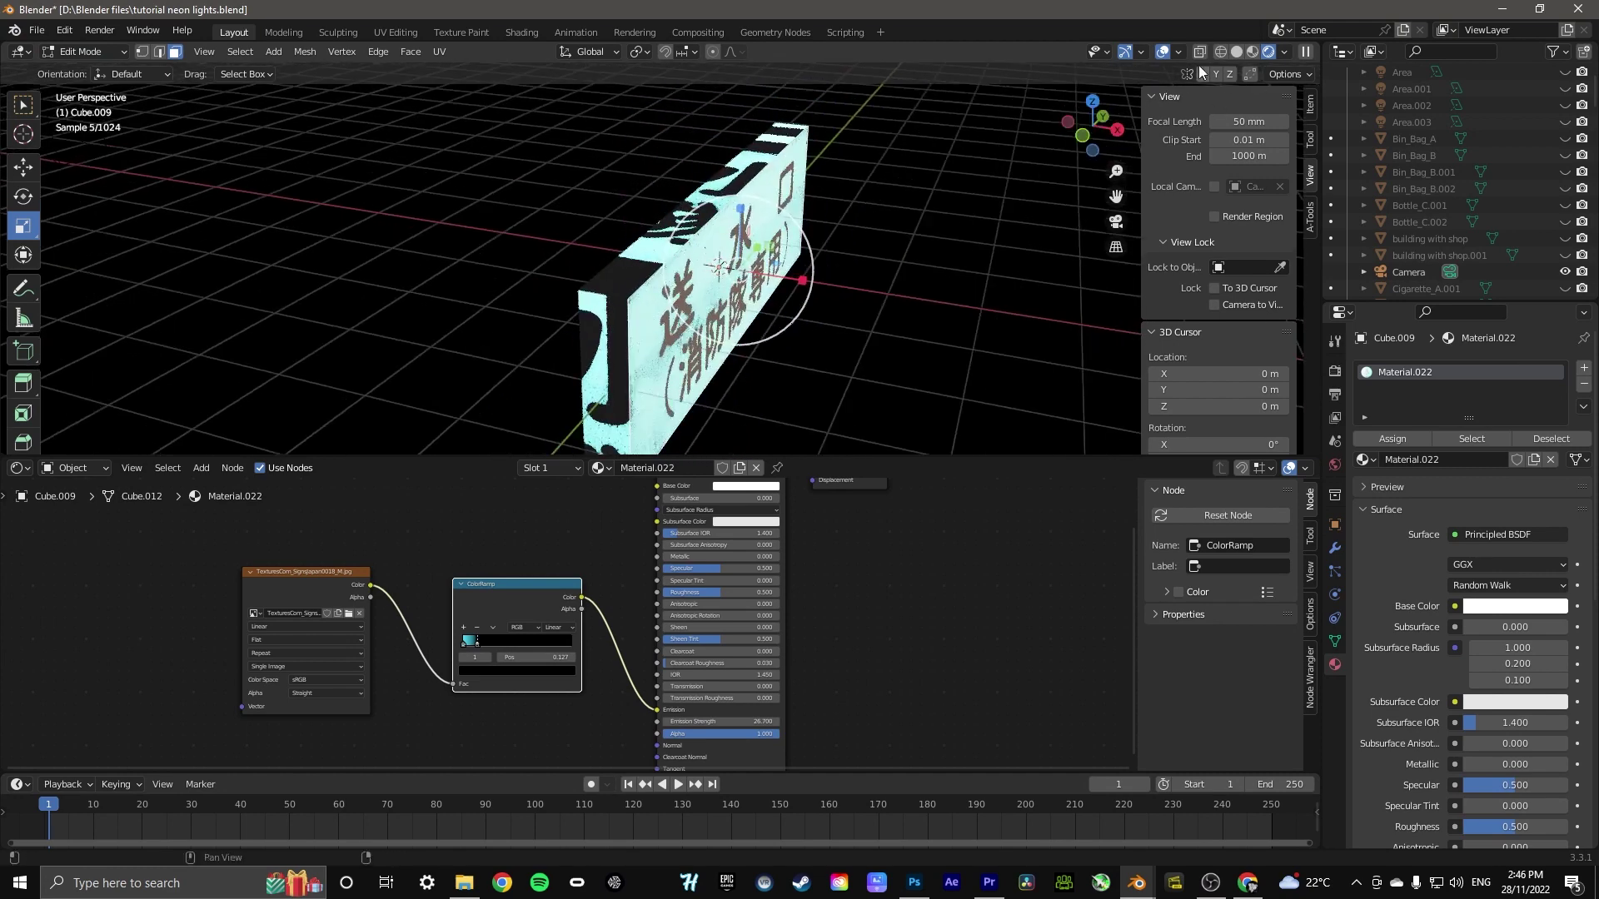
{"action": "left_click", "coordinate": [1251, 51]}
{"action": "left_click", "coordinate": [588, 252]}
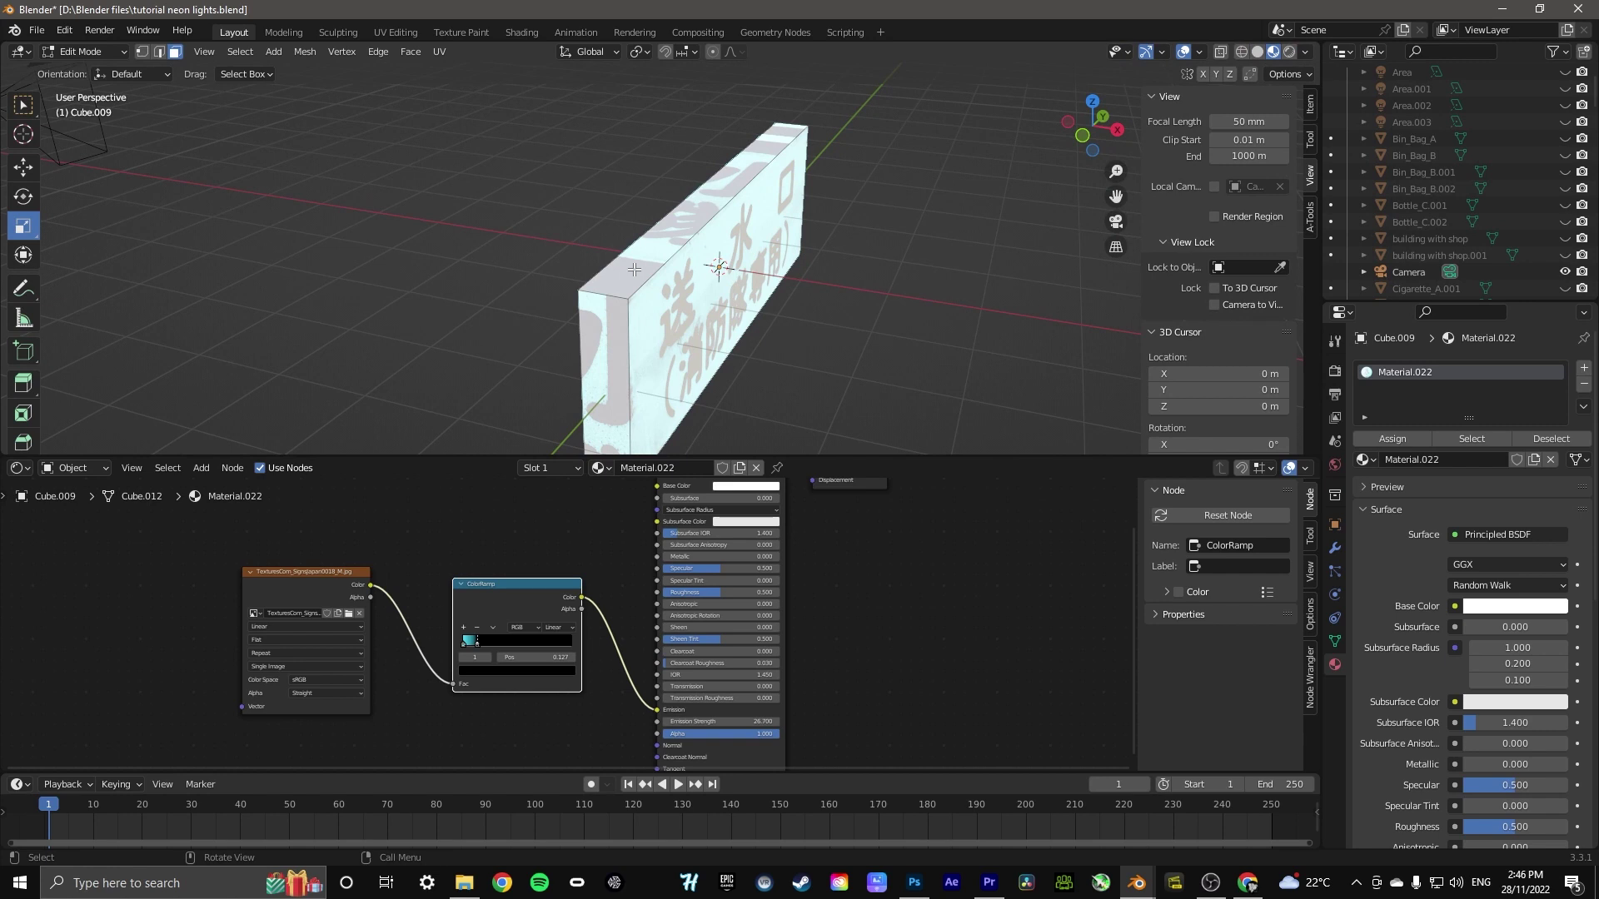
{"action": "key", "text": "a"}
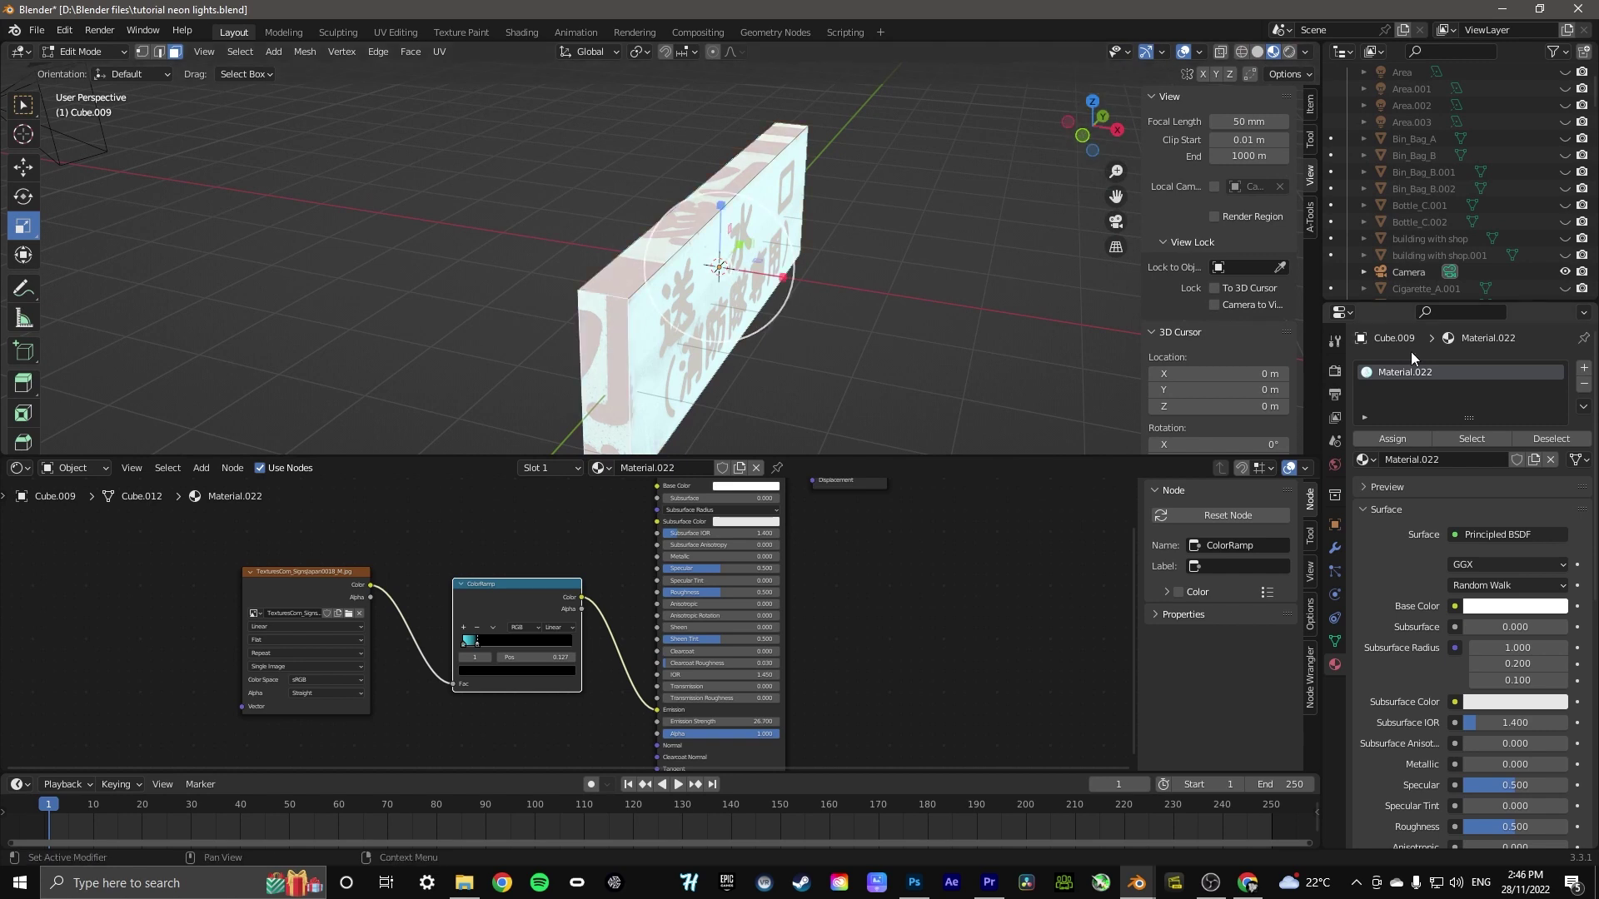
Assign the faces to a new slot with a new material, Material.023, whose Base Color is black
{"action": "left_click", "coordinate": [1584, 370]}
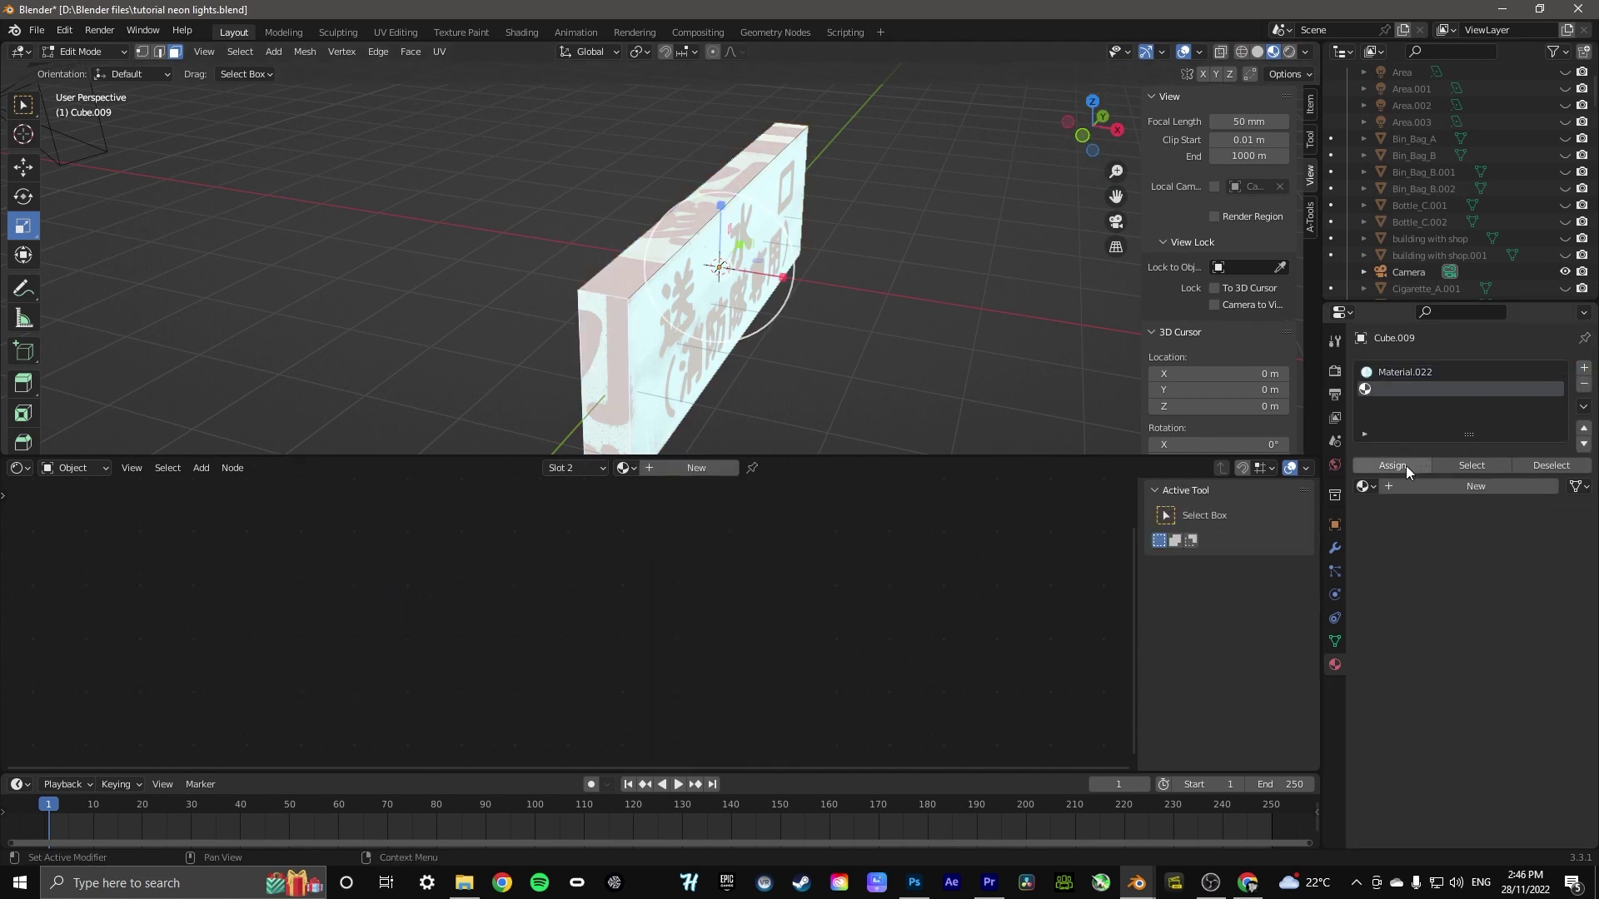
{"action": "left_click", "coordinate": [1405, 466]}
{"action": "left_click", "coordinate": [1414, 485]}
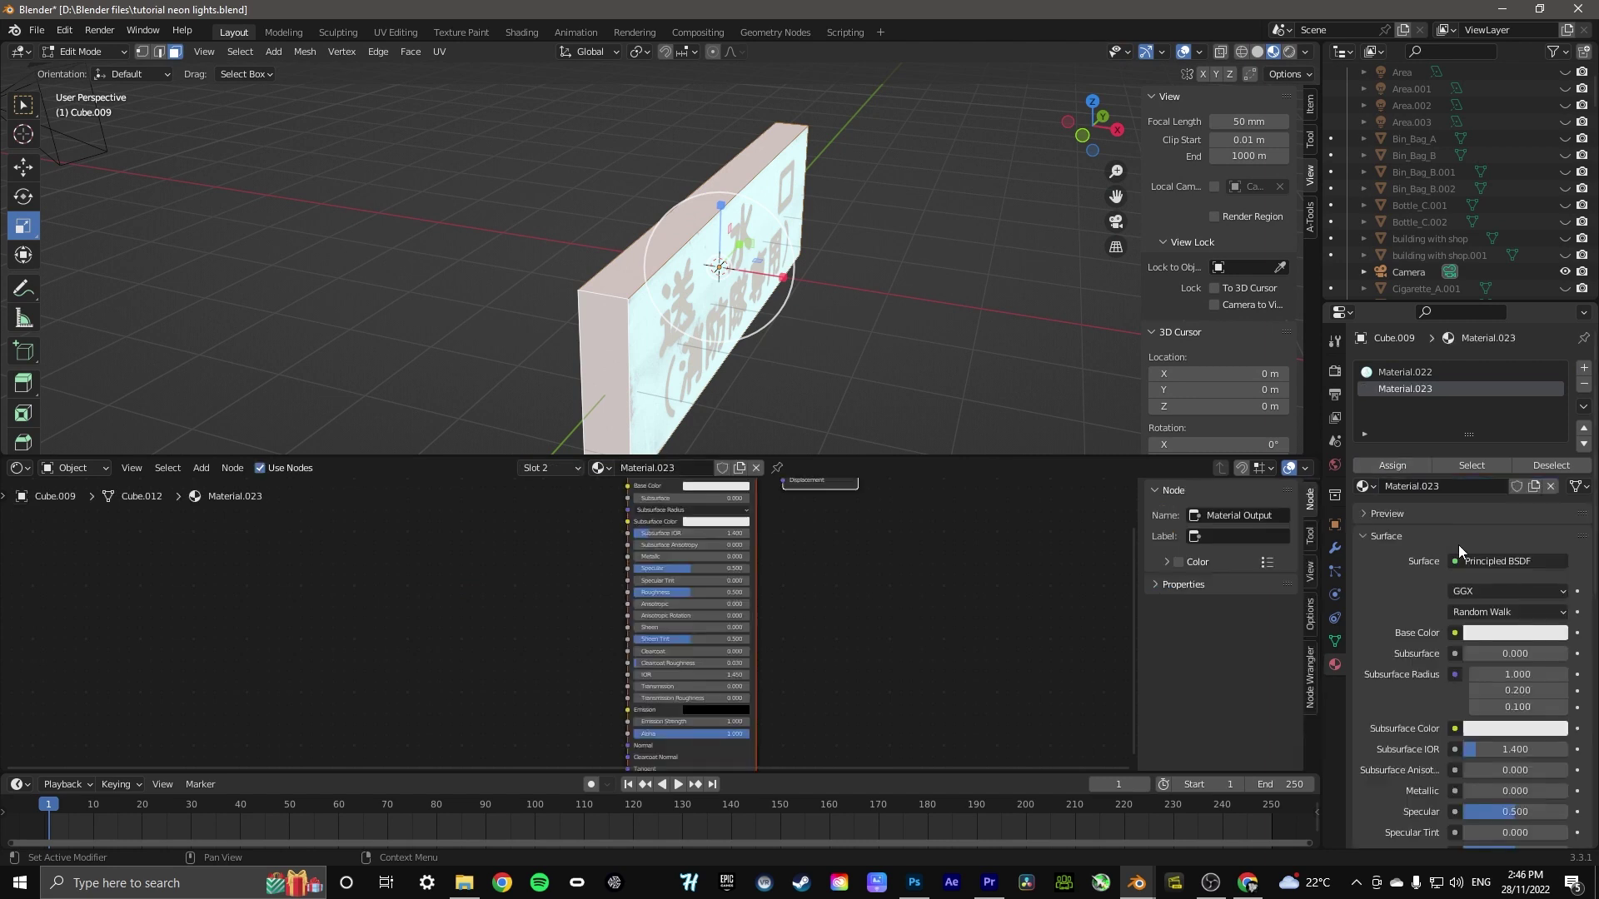
{"action": "left_click", "coordinate": [1506, 631]}
{"action": "left_click_drag", "start_coordinate": [1558, 443], "coordinate": [1558, 524]}
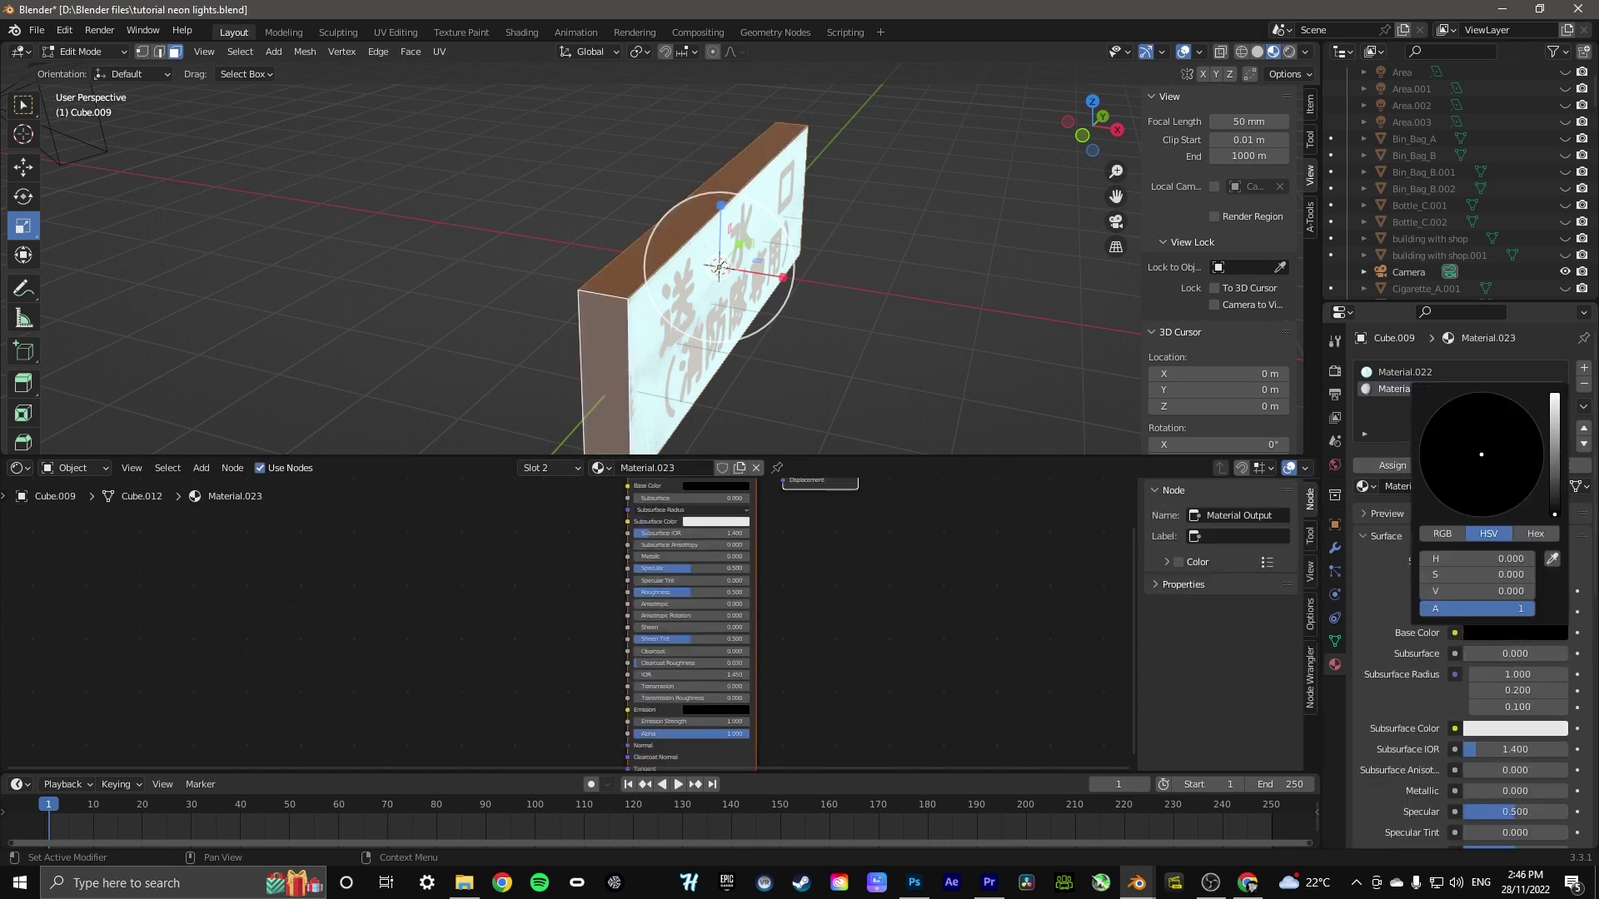
{"action": "left_click", "coordinate": [399, 223]}
{"action": "scroll", "coordinate": [696, 202], "scroll_direction": "up", "scroll_amount": 3}
{"action": "left_click_drag", "start_coordinate": [1083, 129], "coordinate": [787, 117]}
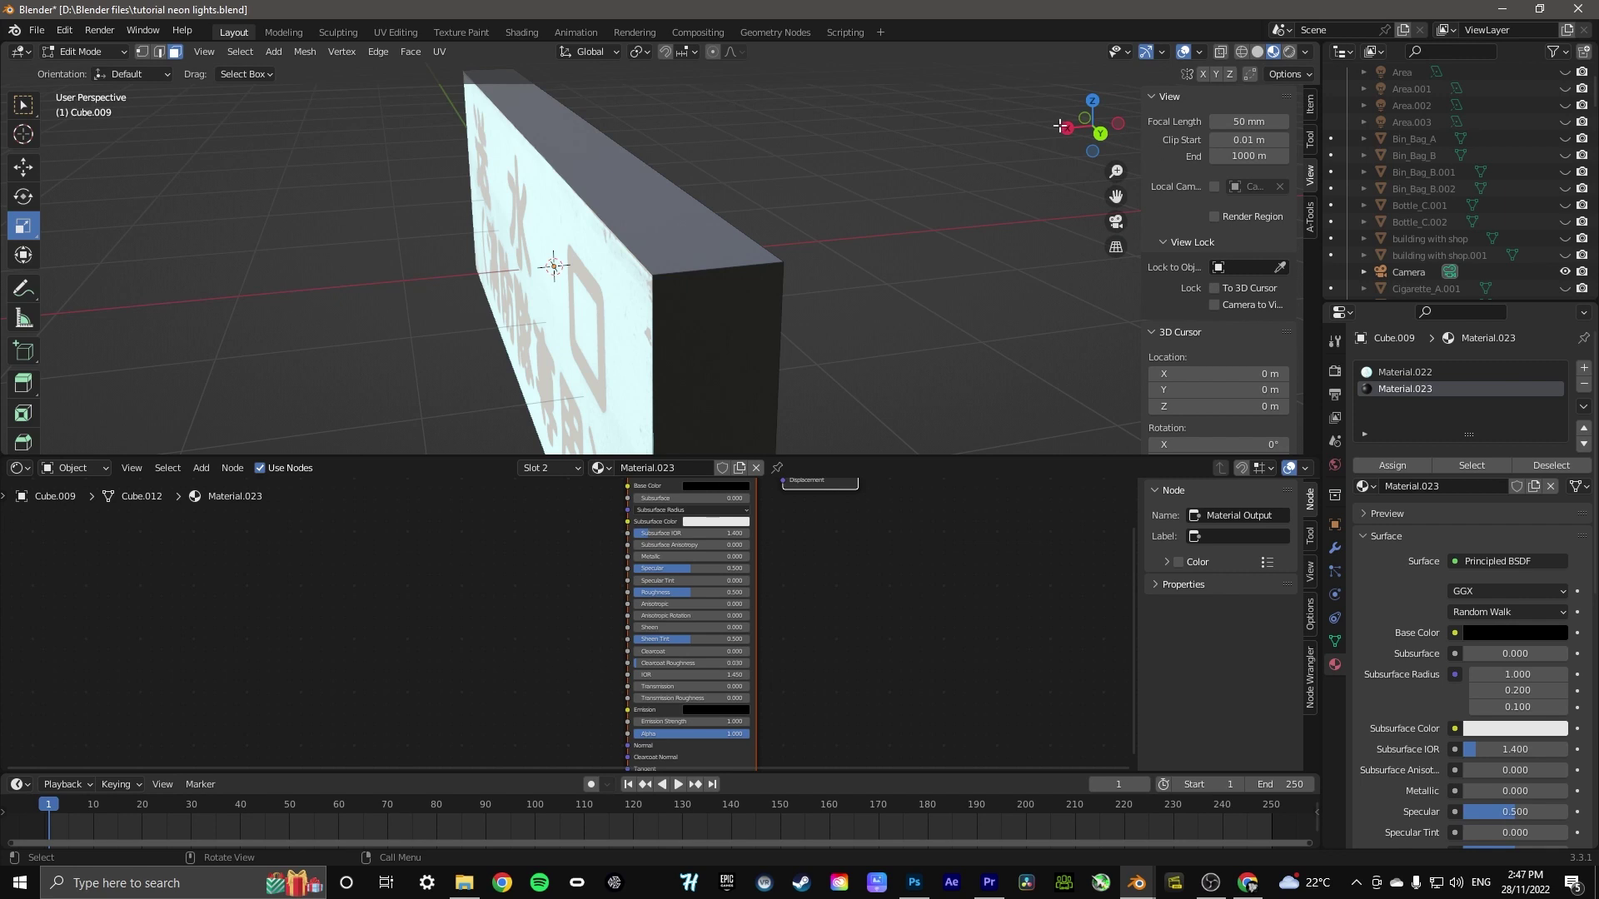
Orbit around the sign from front and side views, then select its front image face
{"action": "left_click_drag", "start_coordinate": [1089, 125], "coordinate": [1046, 152]}
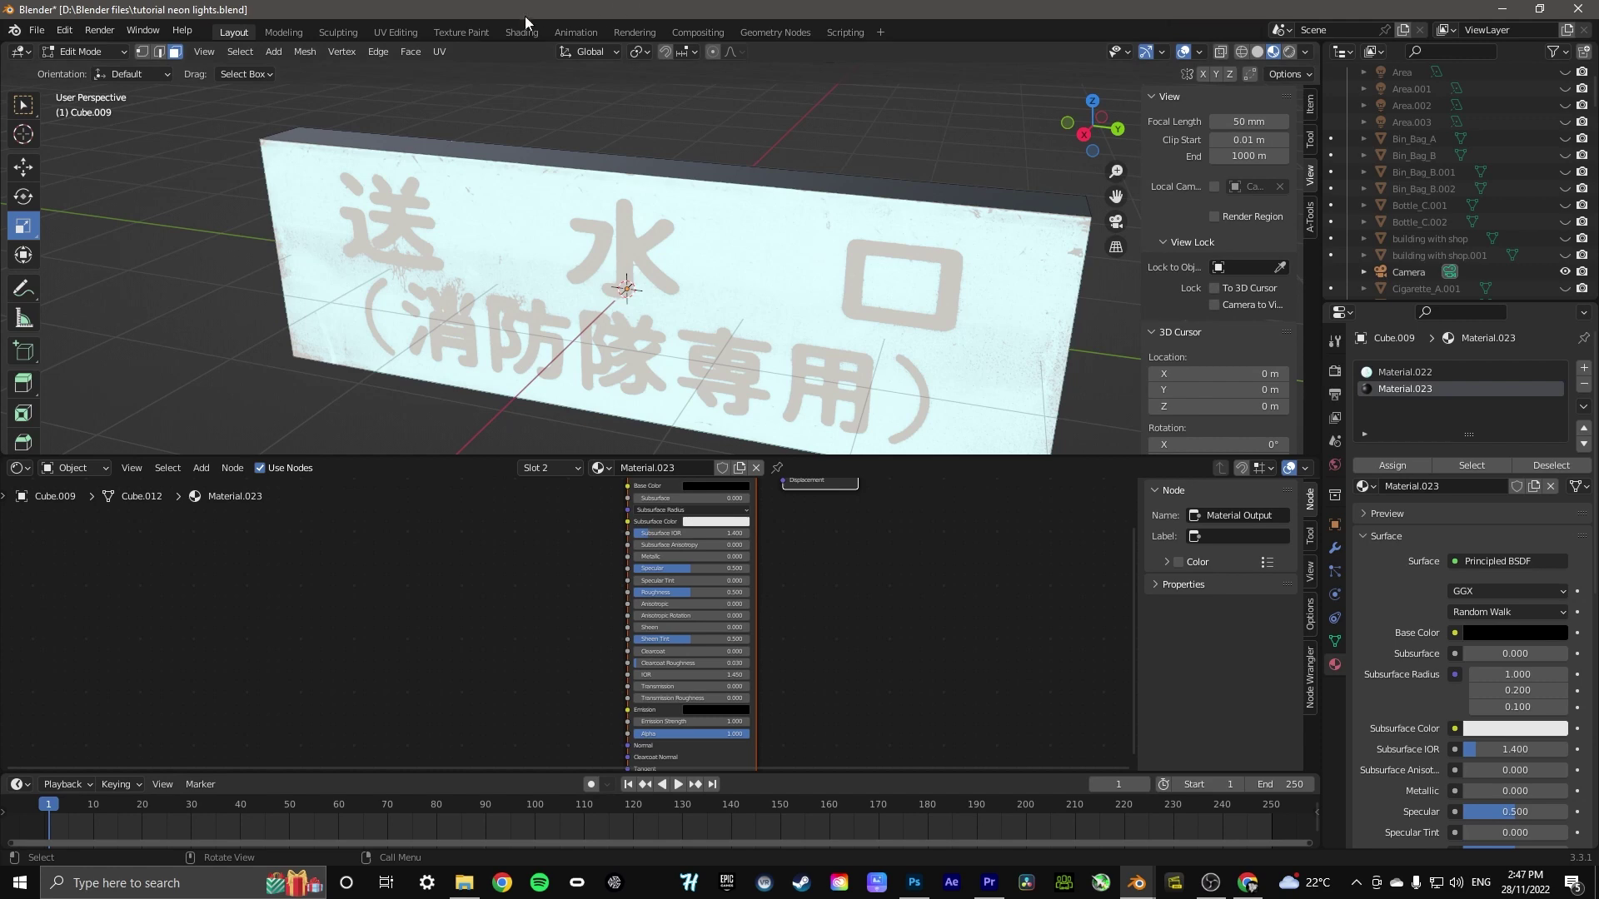
{"action": "mouse_move", "coordinate": [1092, 127]}
{"action": "left_mouse_down"}
{"action": "mouse_move", "coordinate": [1041, 133]}
{"action": "mouse_move", "coordinate": [1108, 126]}
{"action": "mouse_move", "coordinate": [1076, 142]}
{"action": "left_mouse_up"}
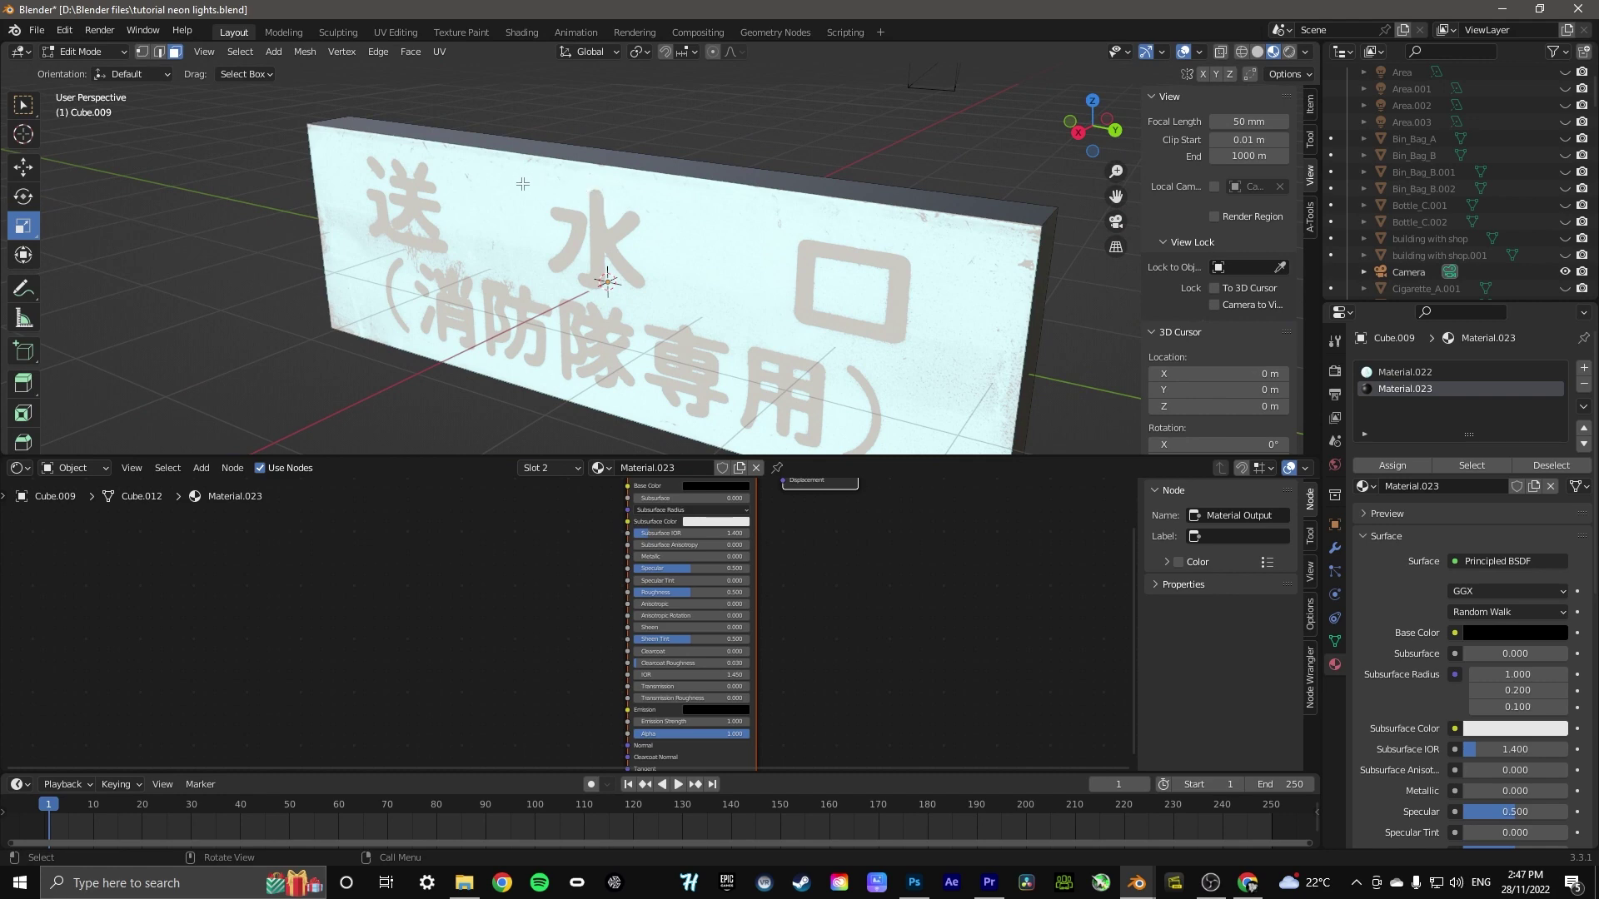
{"action": "left_click_drag", "start_coordinate": [1091, 127], "coordinate": [1200, 119]}
{"action": "left_click", "coordinate": [862, 235]}
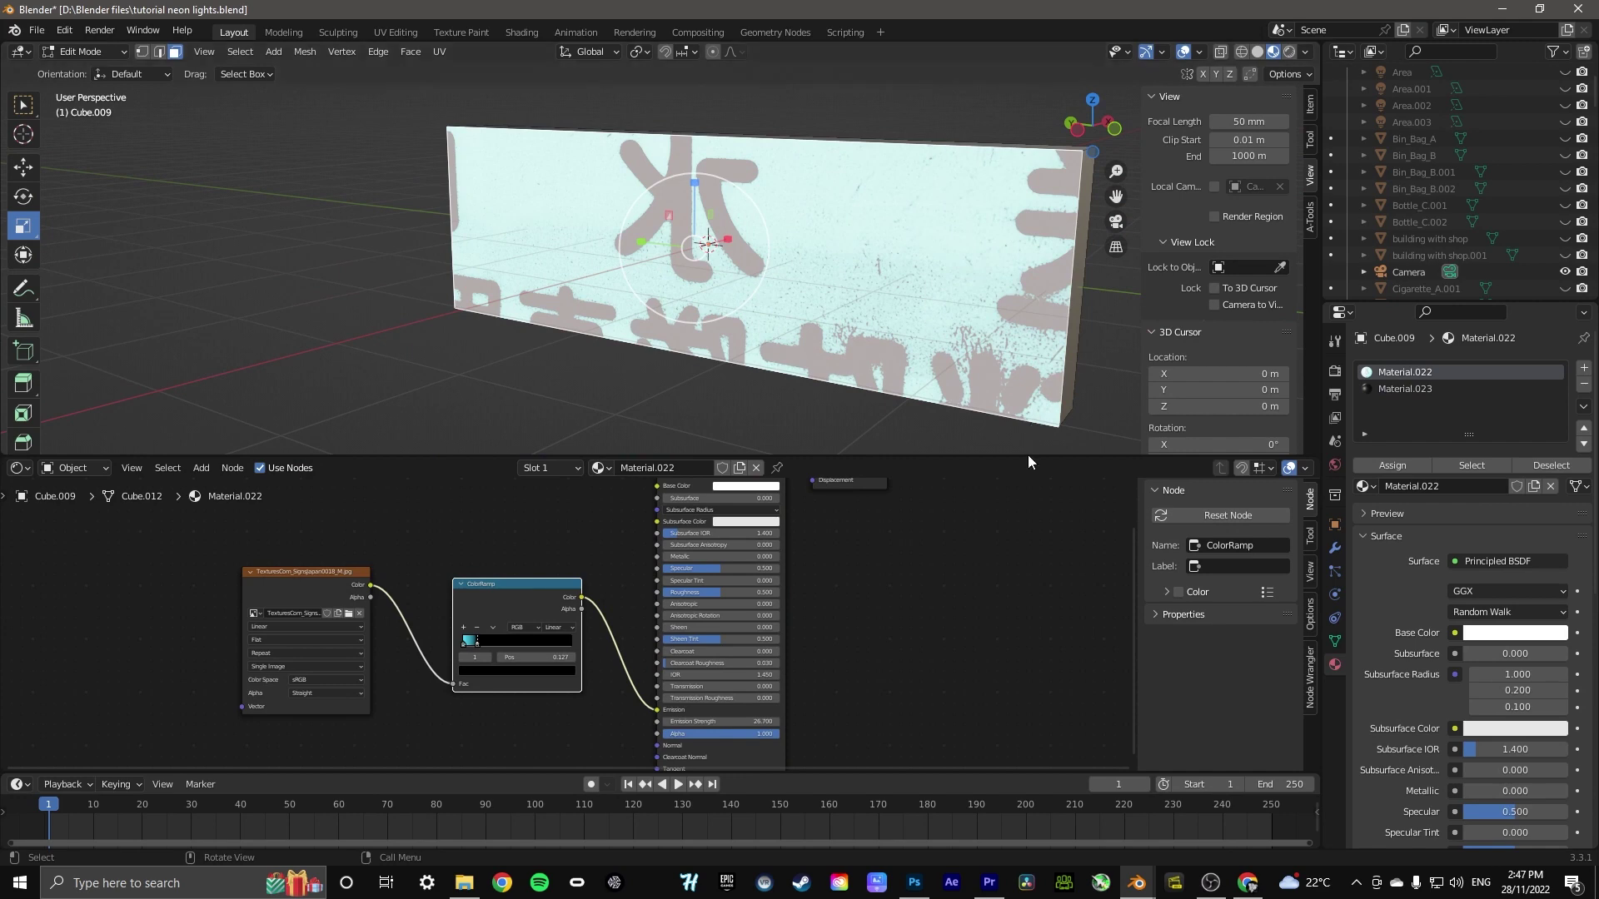
In UV Editing, scale and move the face's UV island to cover the texture's red sign panel
{"action": "left_click", "coordinate": [399, 34]}
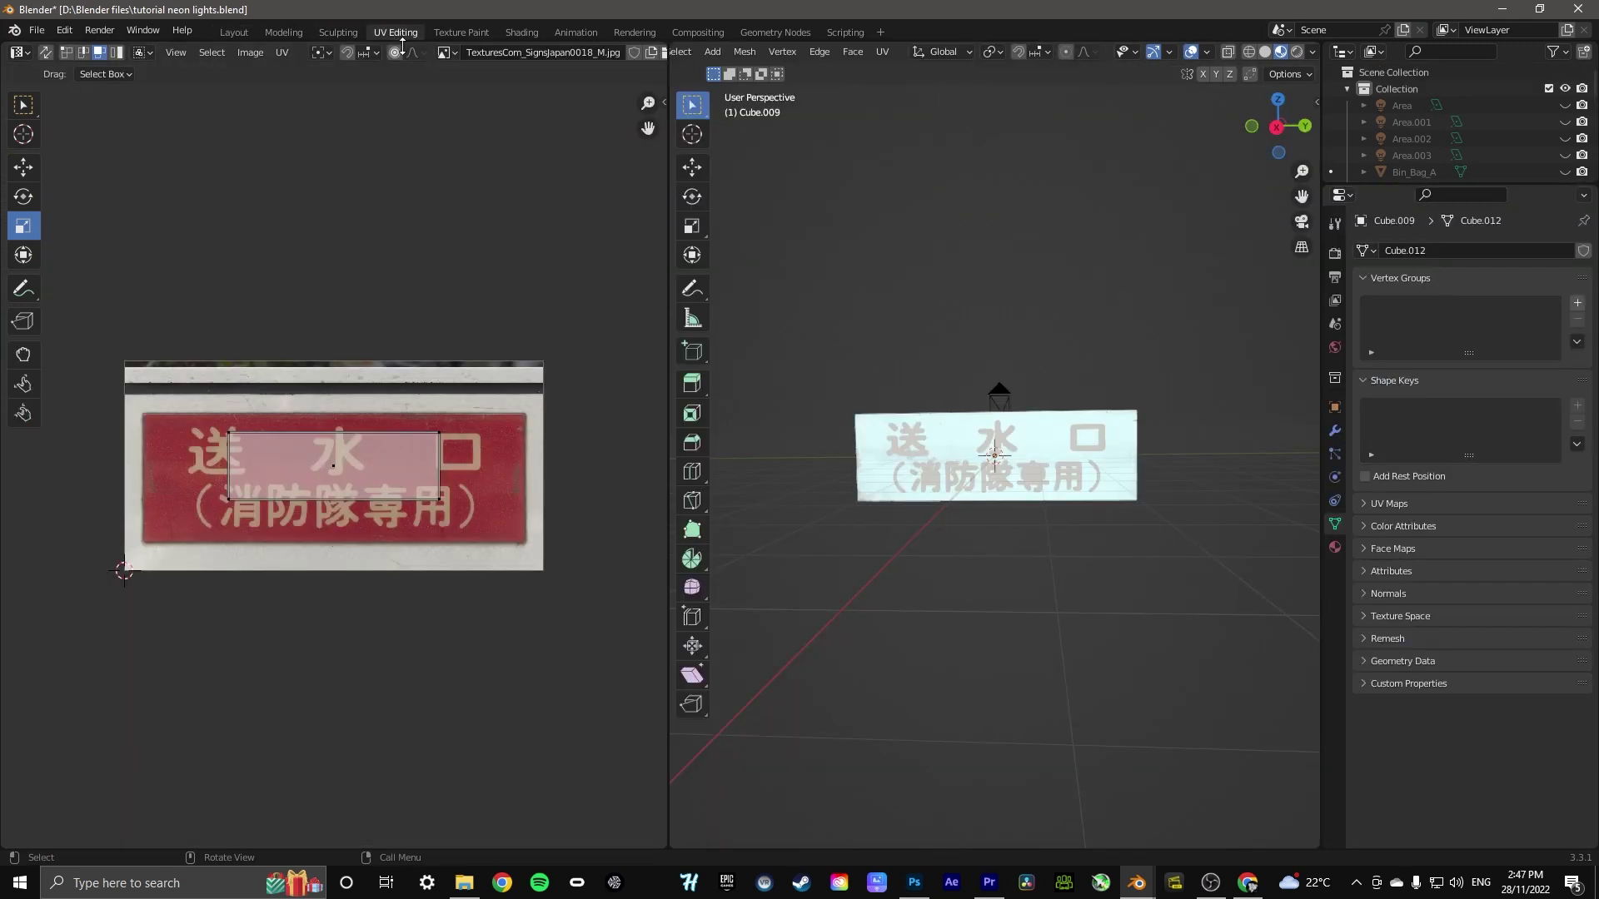
{"action": "left_click_drag", "start_coordinate": [1280, 145], "coordinate": [908, 144]}
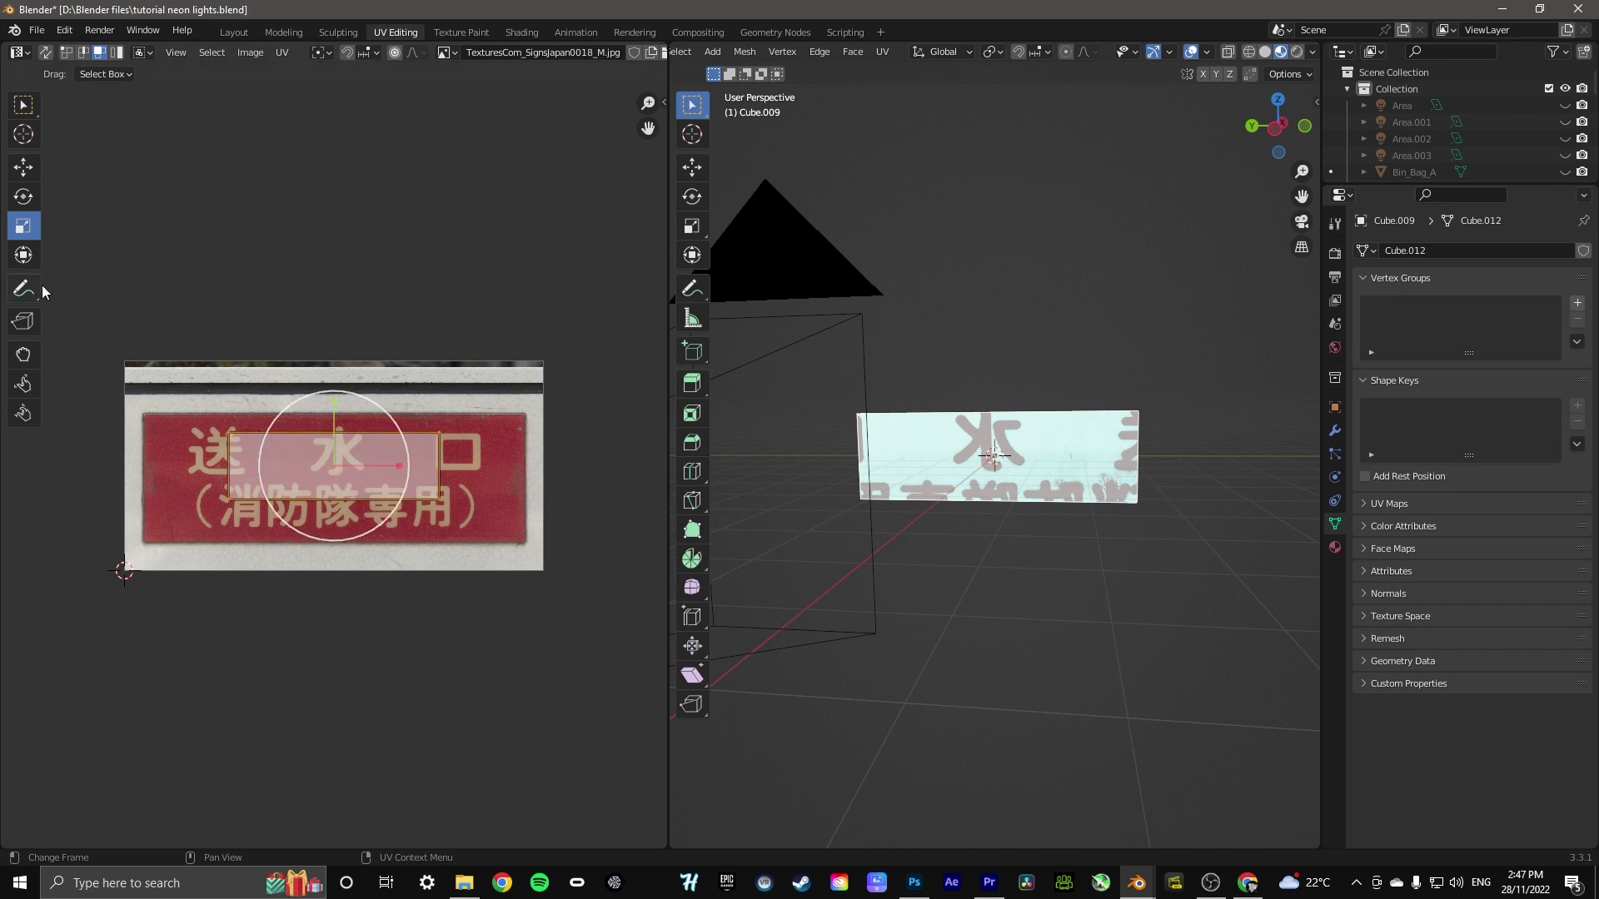
{"action": "left_click_drag", "start_coordinate": [396, 509], "coordinate": [450, 541]}
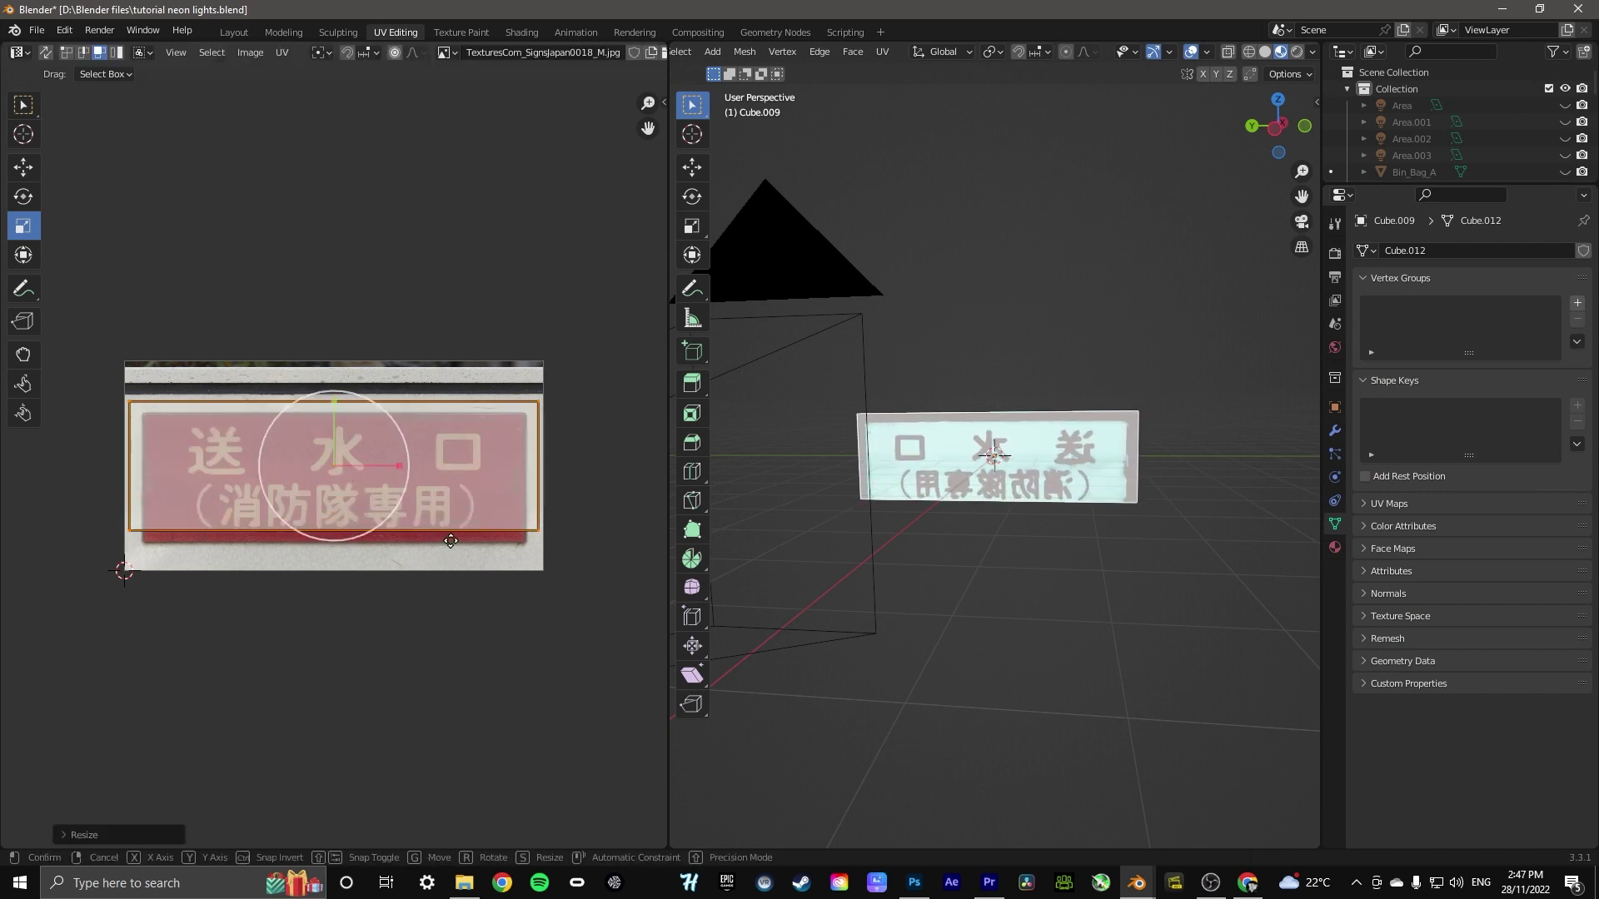
{"action": "key", "text": "g"}
{"action": "left_click", "coordinate": [440, 537]}
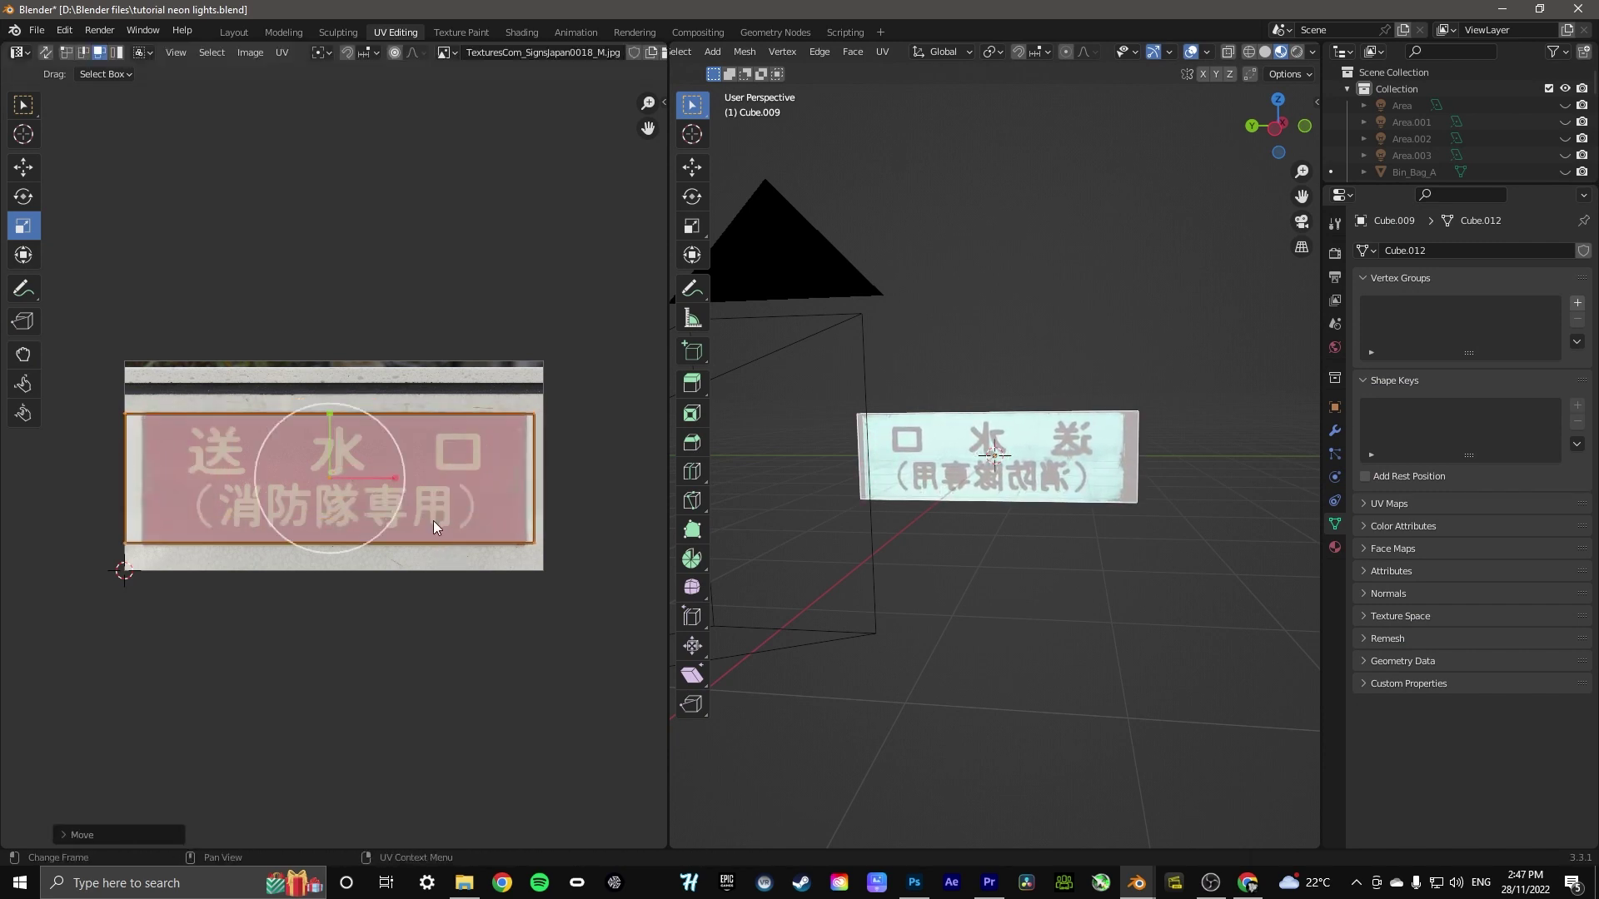
{"action": "key", "text": "s"}
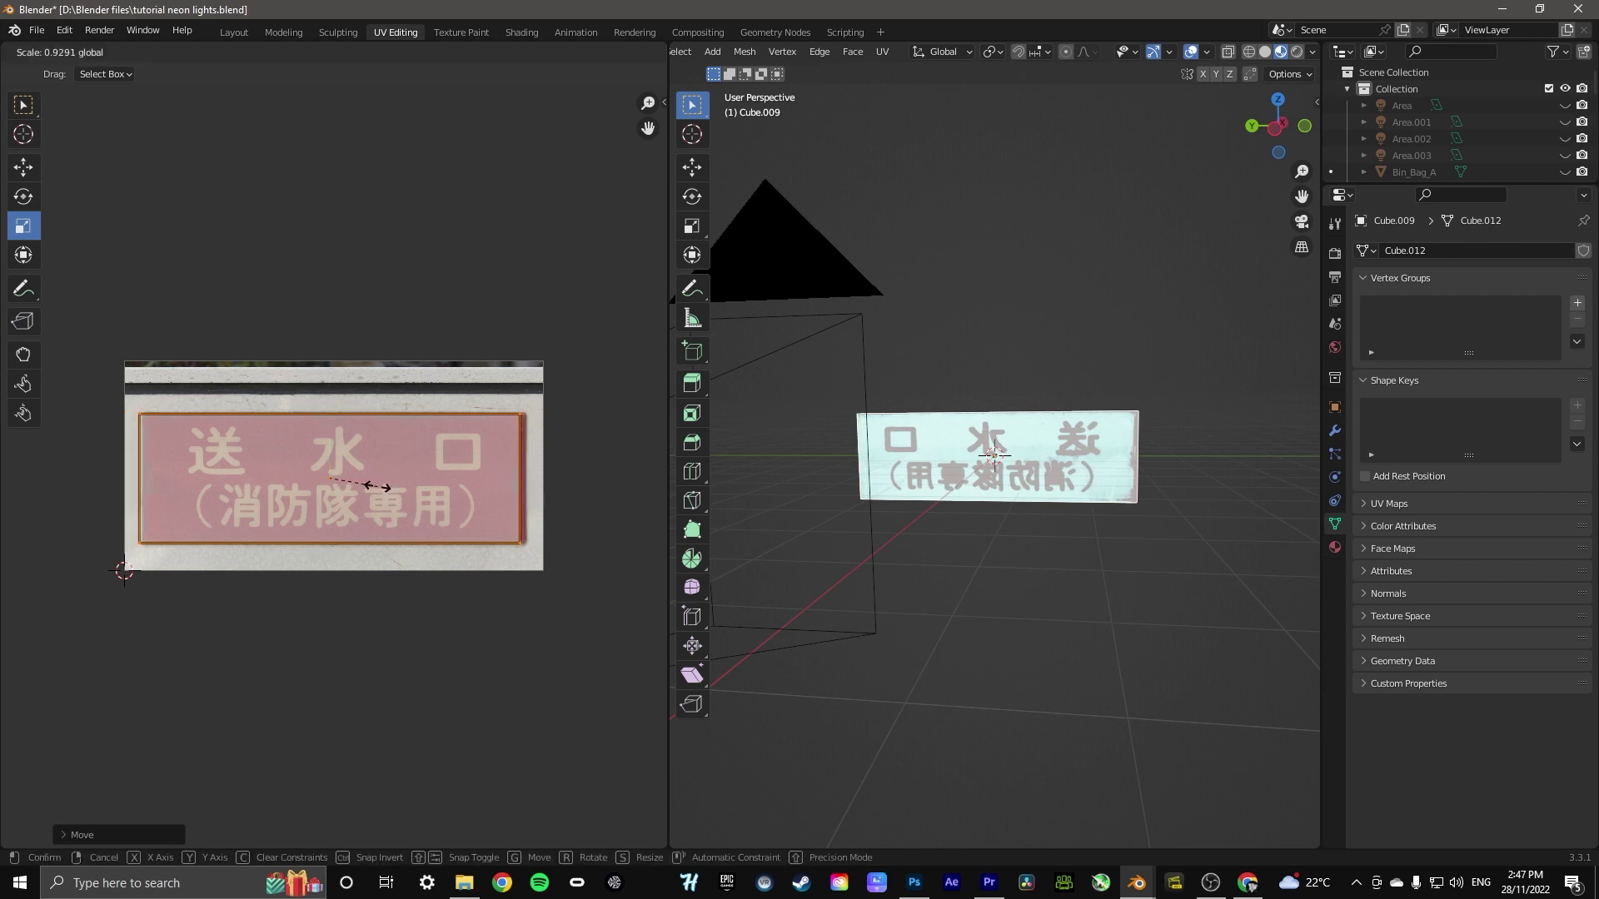
{"action": "left_click", "coordinate": [378, 485]}
{"action": "key", "text": "g"}
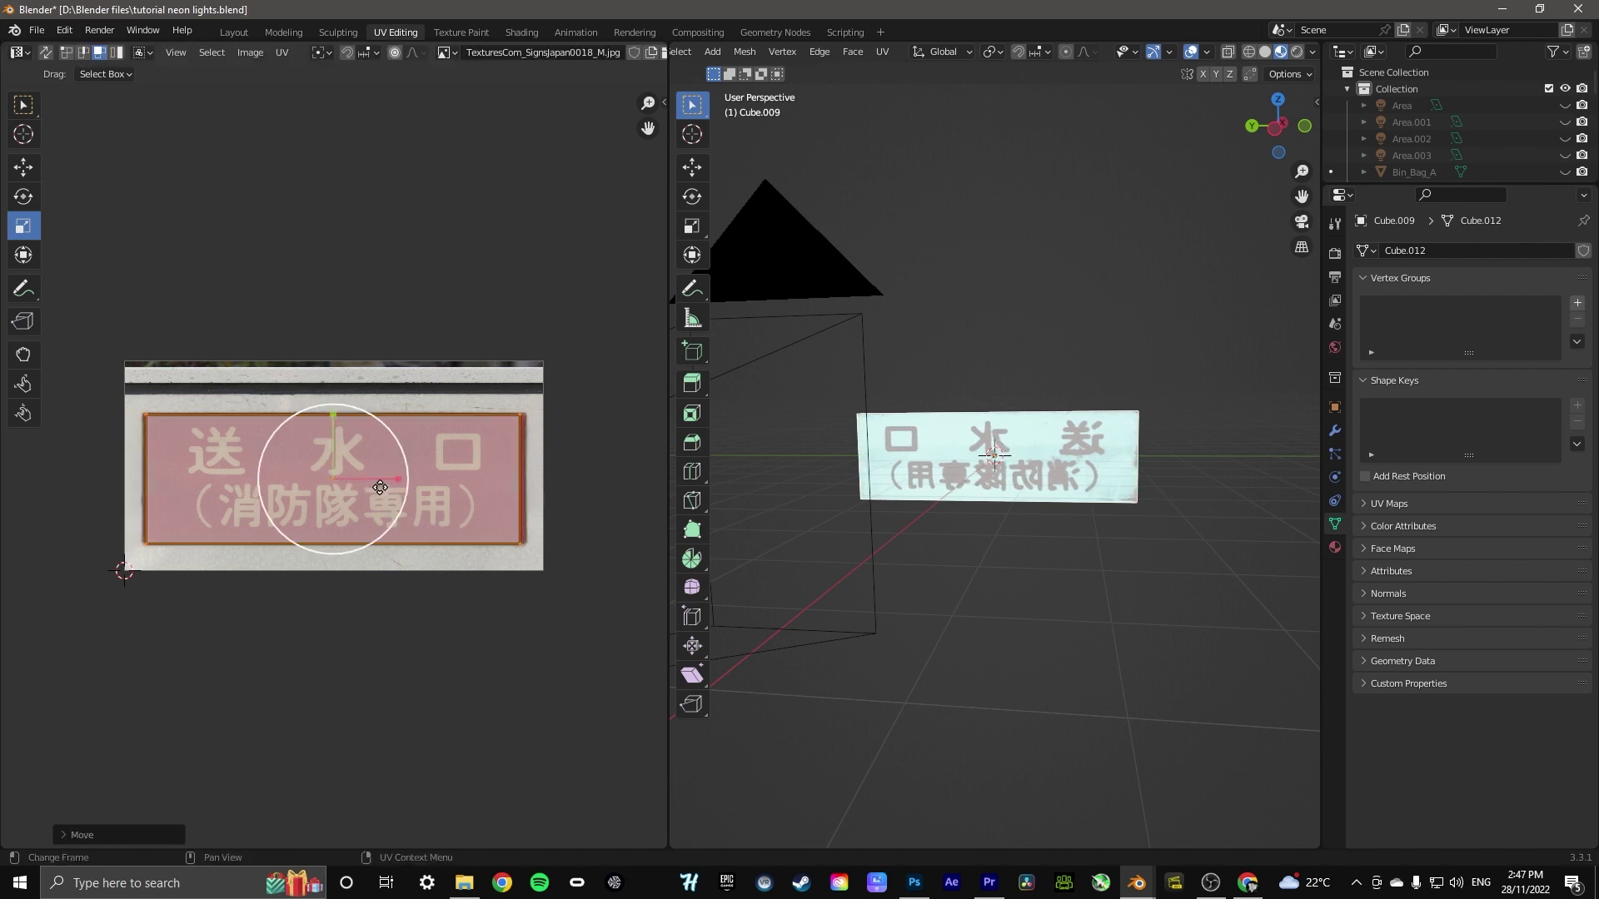
{"action": "left_click", "coordinate": [379, 484]}
{"action": "key", "text": "s"}
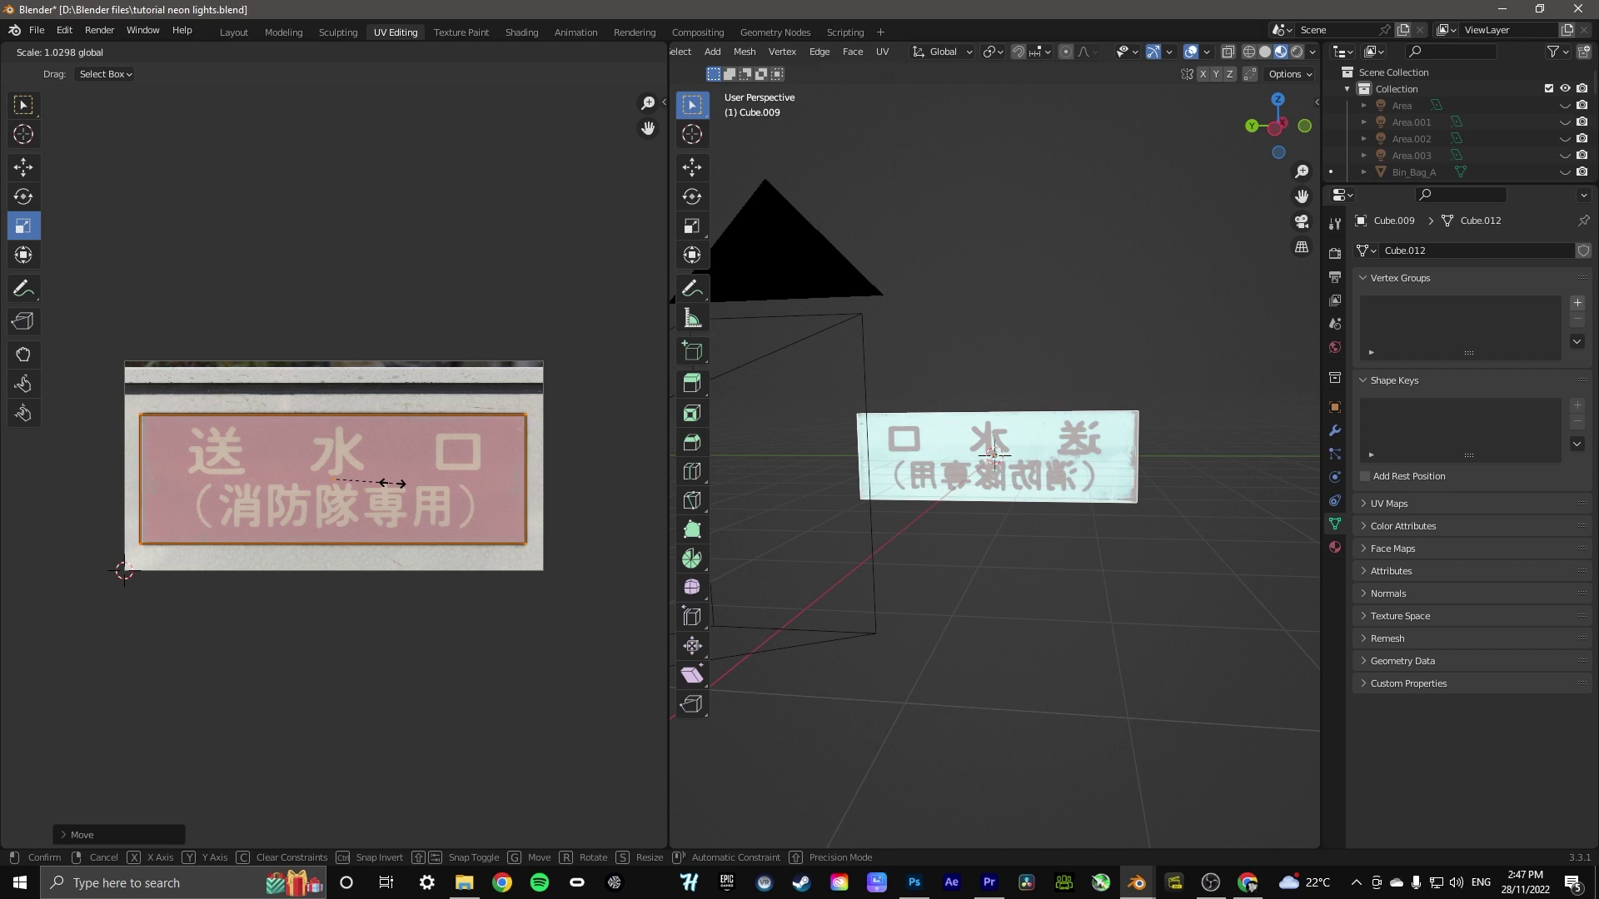
{"action": "left_click", "coordinate": [395, 488]}
Back in Layout, turn on Rendered shading and orbit to view the sign from front and behind
{"action": "left_click", "coordinate": [252, 37]}
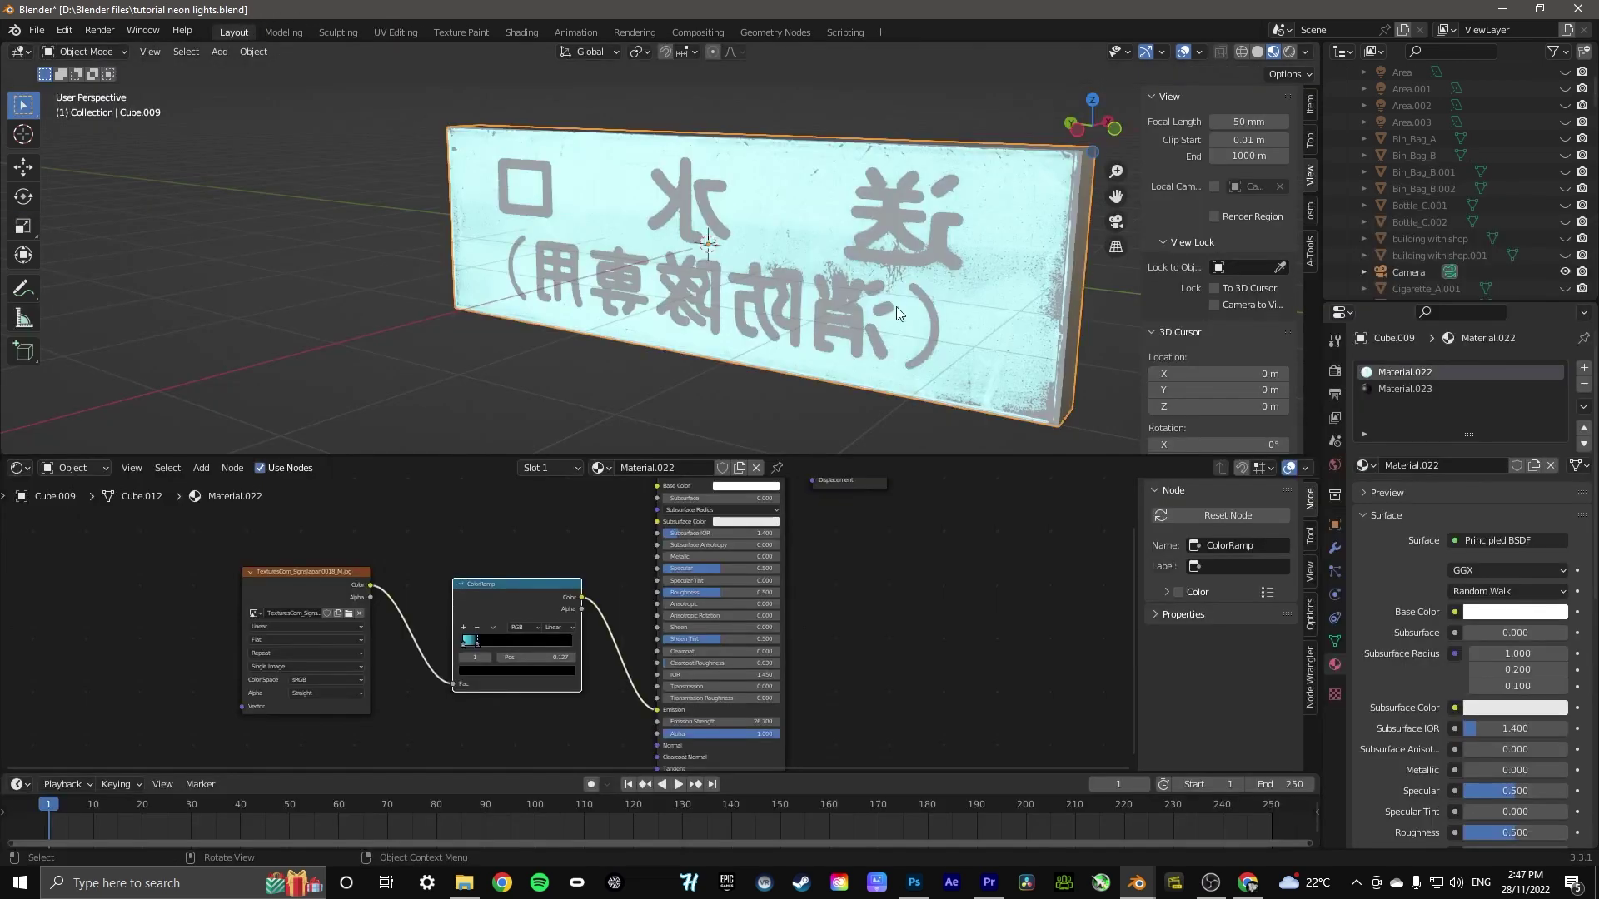
{"action": "left_click_drag", "start_coordinate": [1074, 126], "coordinate": [932, 126]}
{"action": "left_click", "coordinate": [88, 55]}
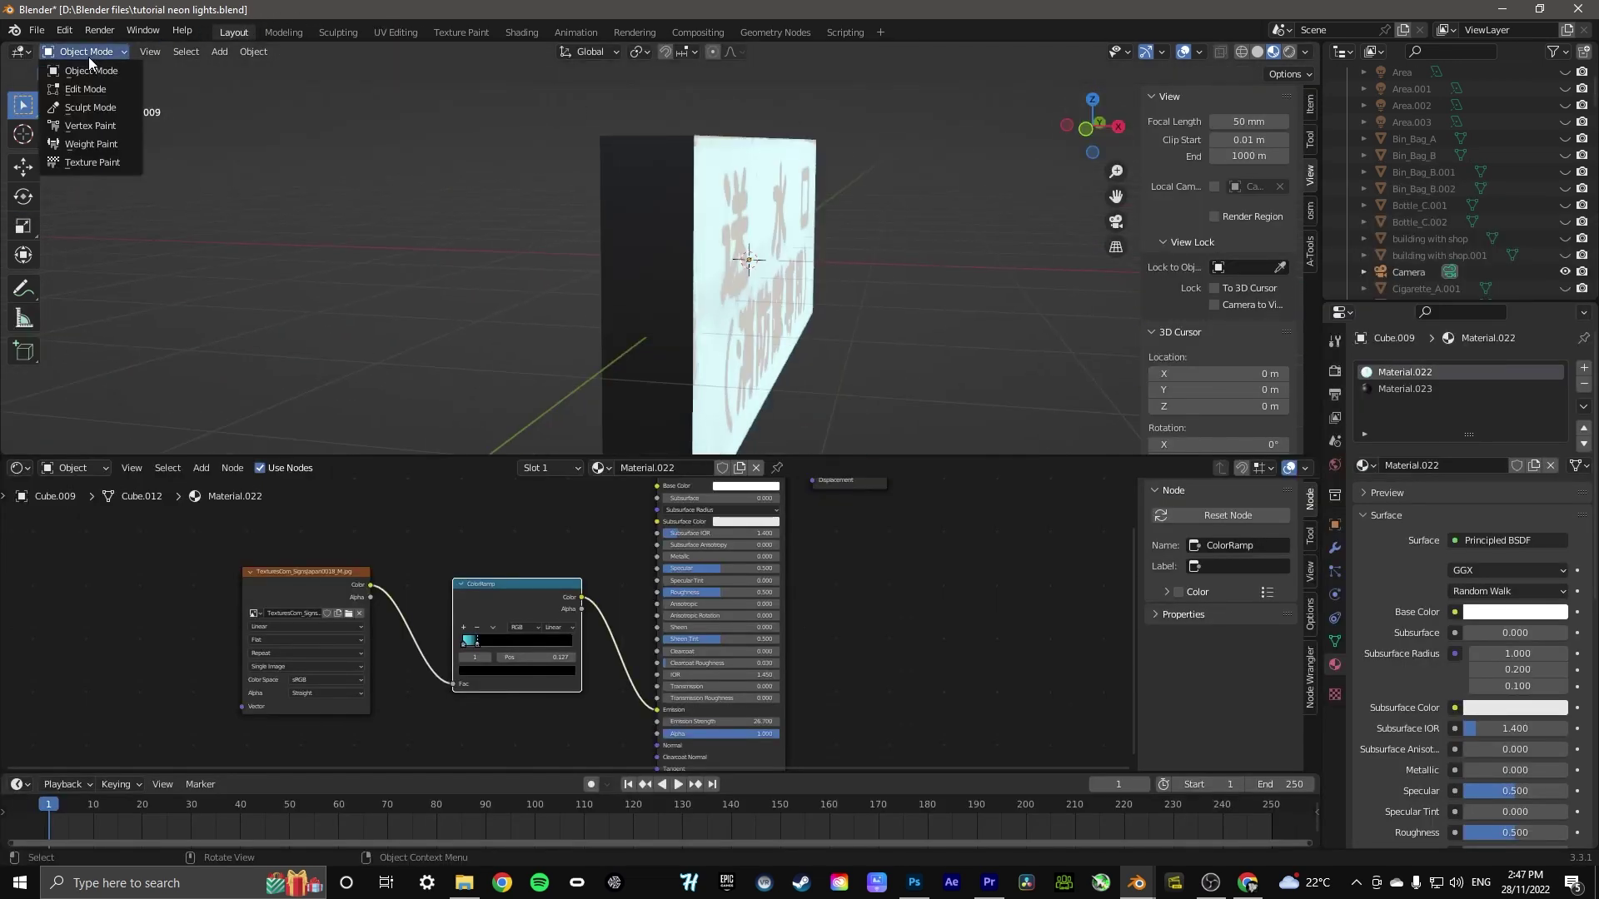
{"action": "left_click", "coordinate": [89, 68]}
{"action": "scroll", "coordinate": [773, 192], "scroll_direction": "down", "scroll_amount": 3}
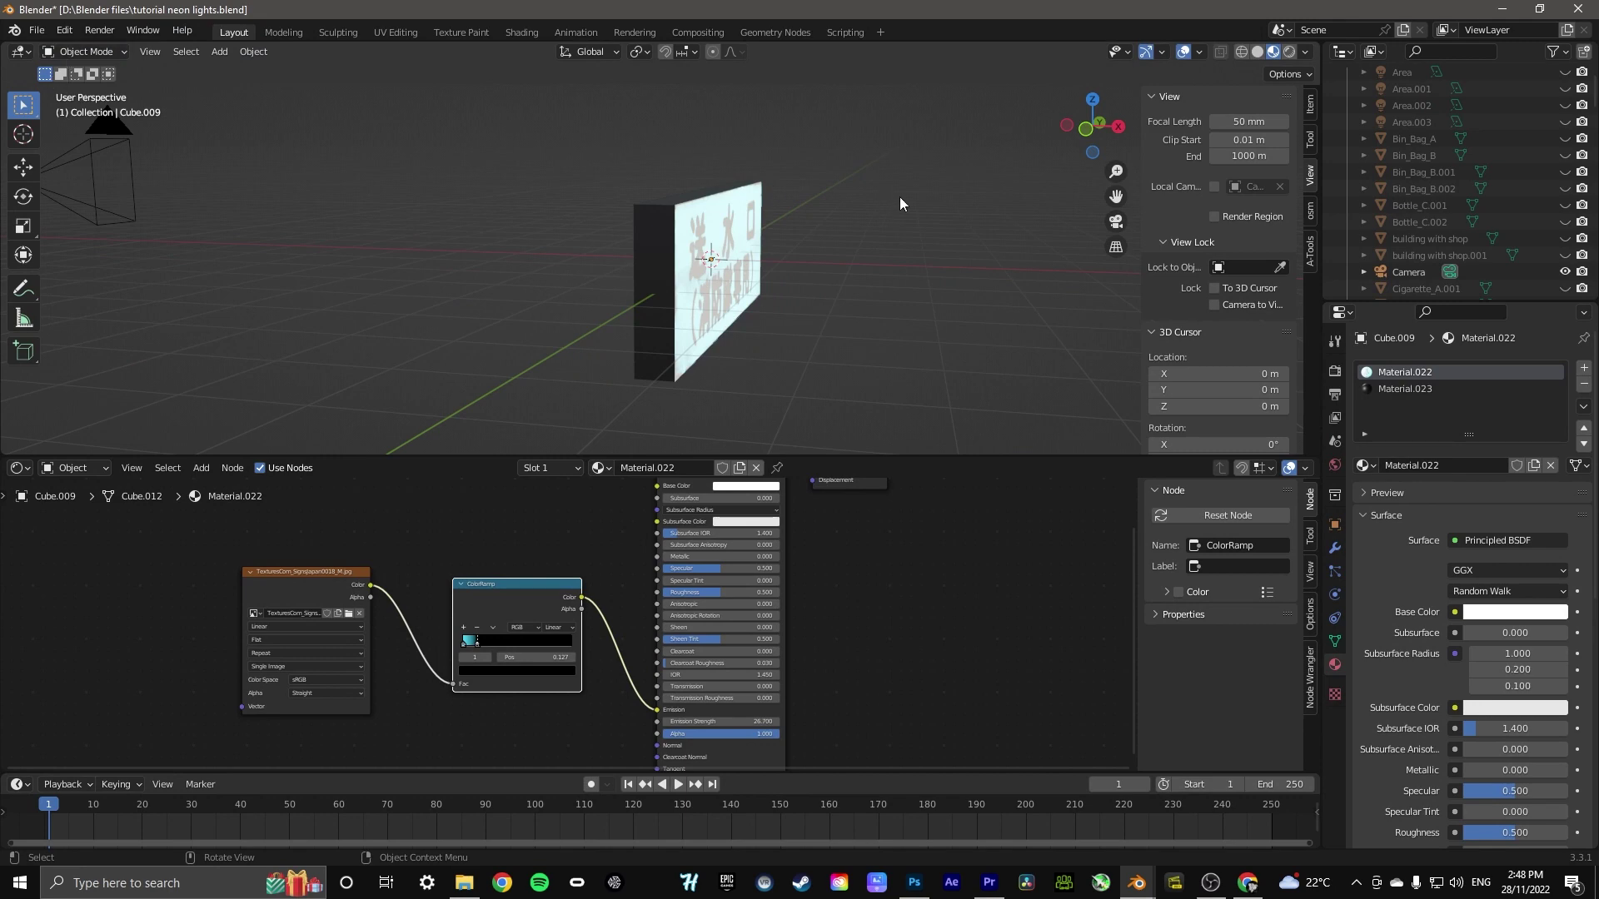
{"action": "left_click_drag", "start_coordinate": [1091, 127], "coordinate": [962, 127]}
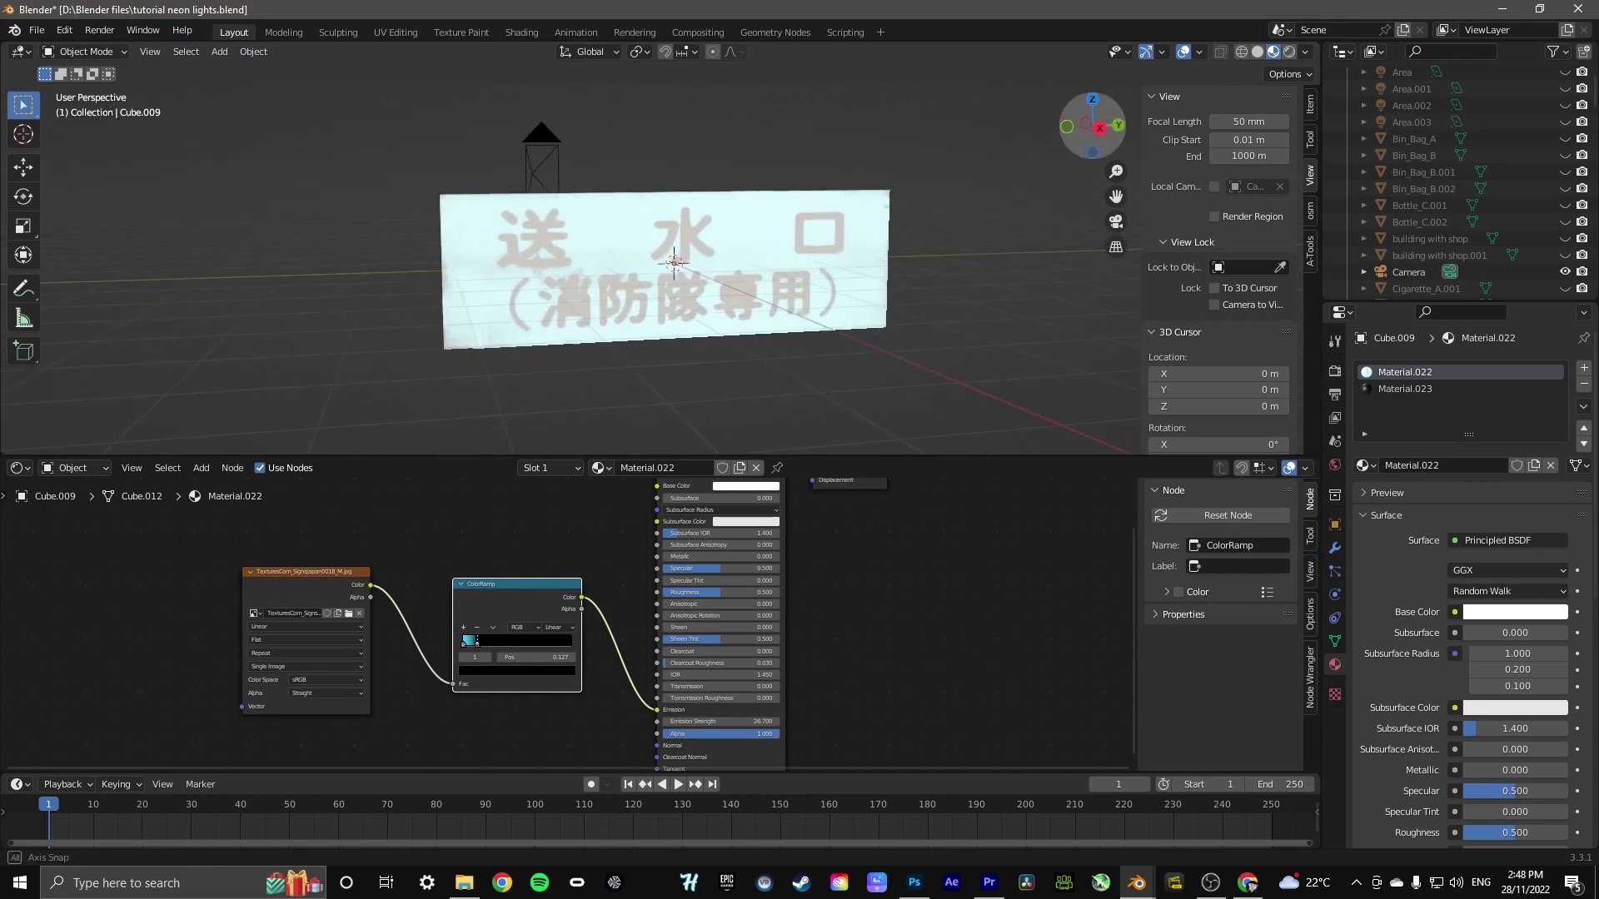
{"action": "left_click", "coordinate": [1290, 51]}
{"action": "left_click_drag", "start_coordinate": [1073, 137], "coordinate": [949, 145]}
Mirror the UV island with a negative X scale so the Japanese text reads correctly, then nudge it
{"action": "left_click", "coordinate": [398, 31]}
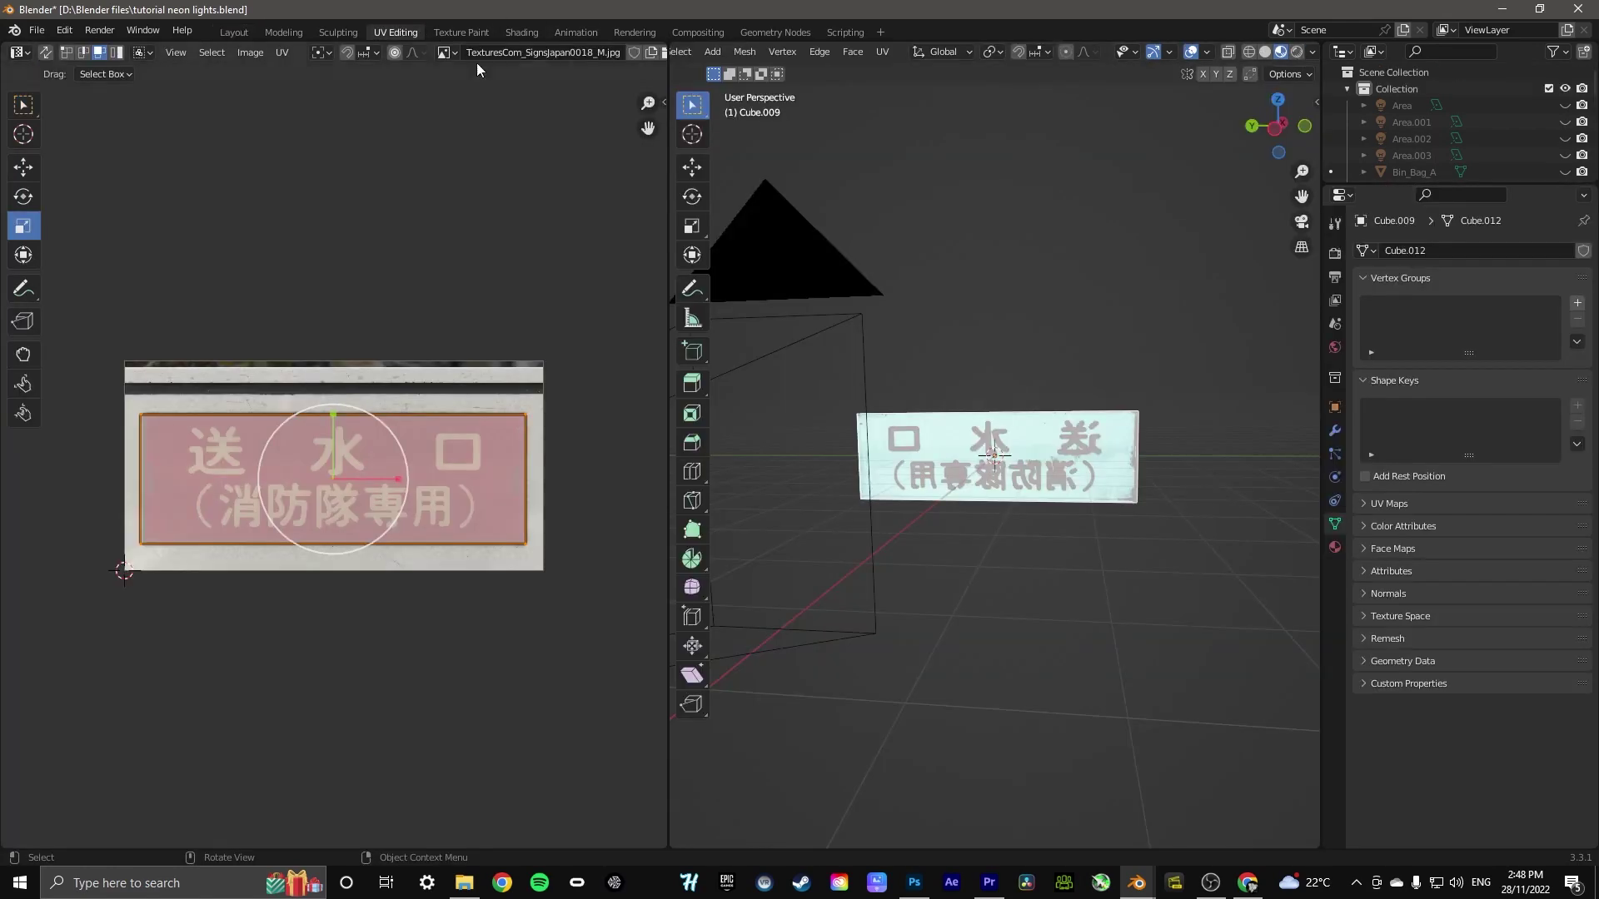
{"action": "mouse_move", "coordinate": [1278, 127]}
{"action": "left_mouse_down"}
{"action": "mouse_move", "coordinate": [1012, 125]}
{"action": "mouse_move", "coordinate": [1308, 122]}
{"action": "left_mouse_up"}
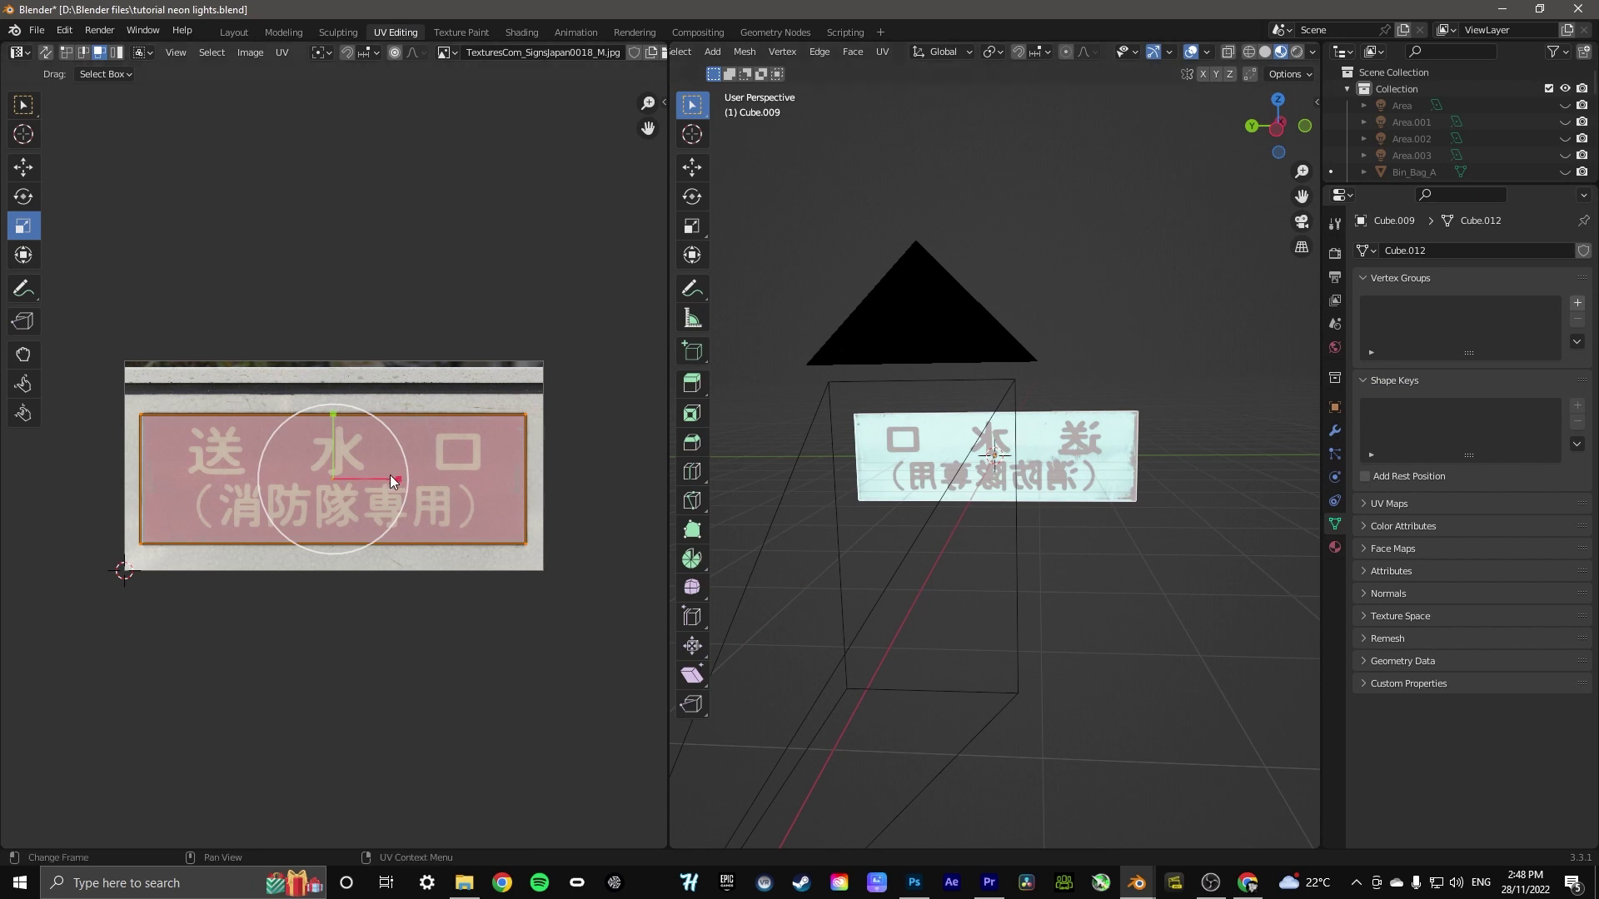
{"action": "left_click_drag", "start_coordinate": [399, 479], "coordinate": [285, 489]}
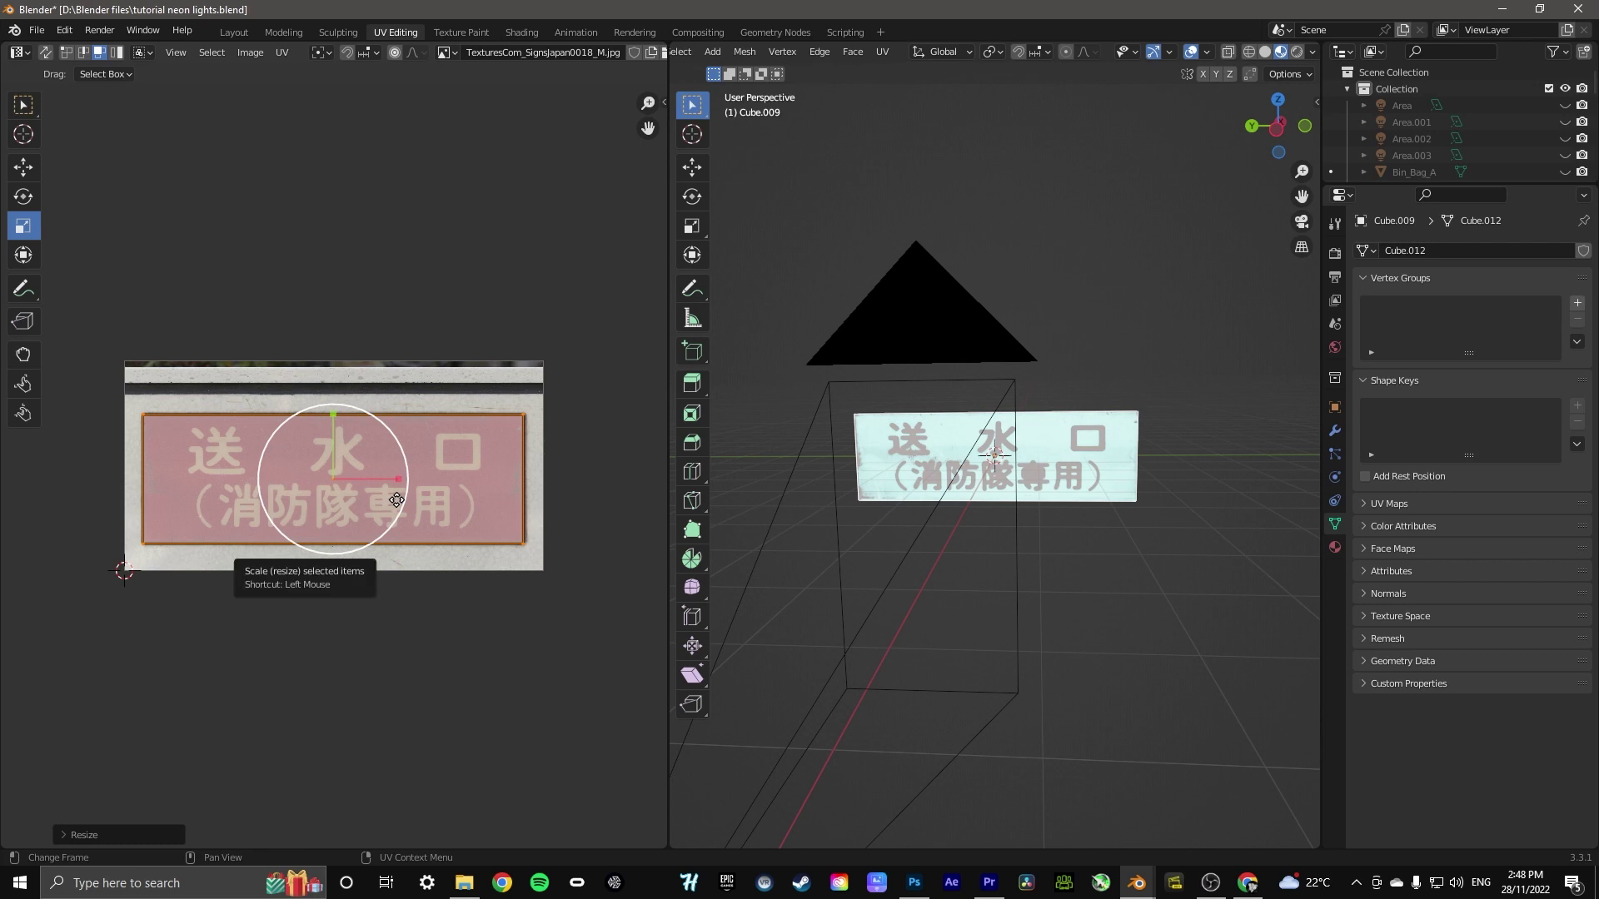
{"action": "left_click_drag", "start_coordinate": [396, 499], "coordinate": [398, 499]}
{"action": "scroll", "coordinate": [1173, 455], "scroll_direction": "up", "scroll_amount": 3}
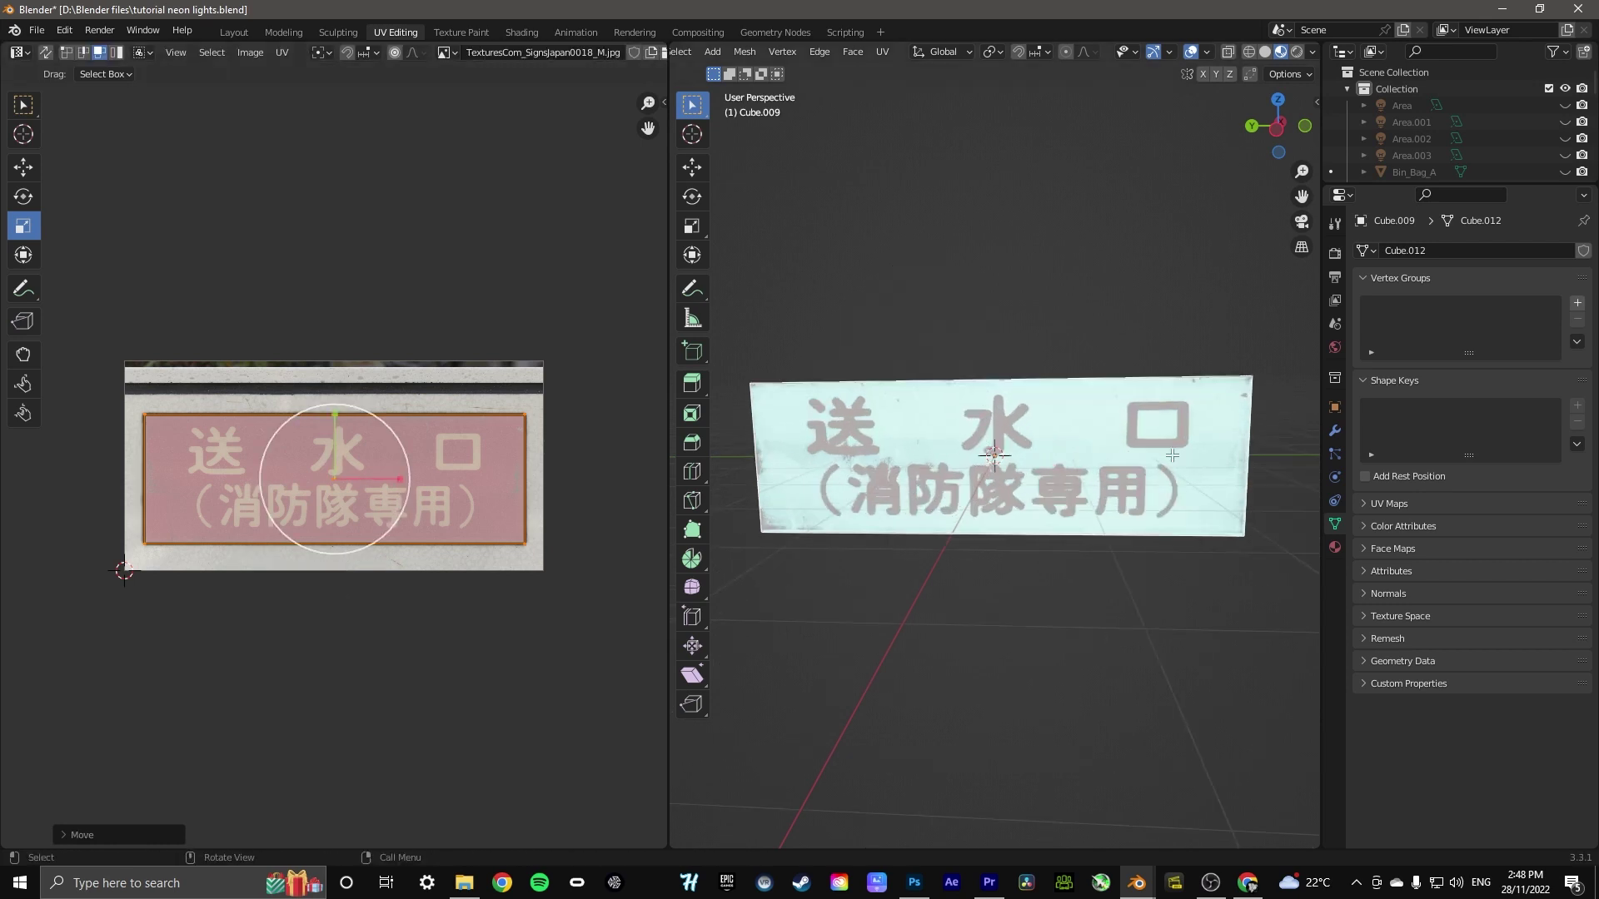
{"action": "left_click_drag", "start_coordinate": [1280, 124], "coordinate": [970, 131]}
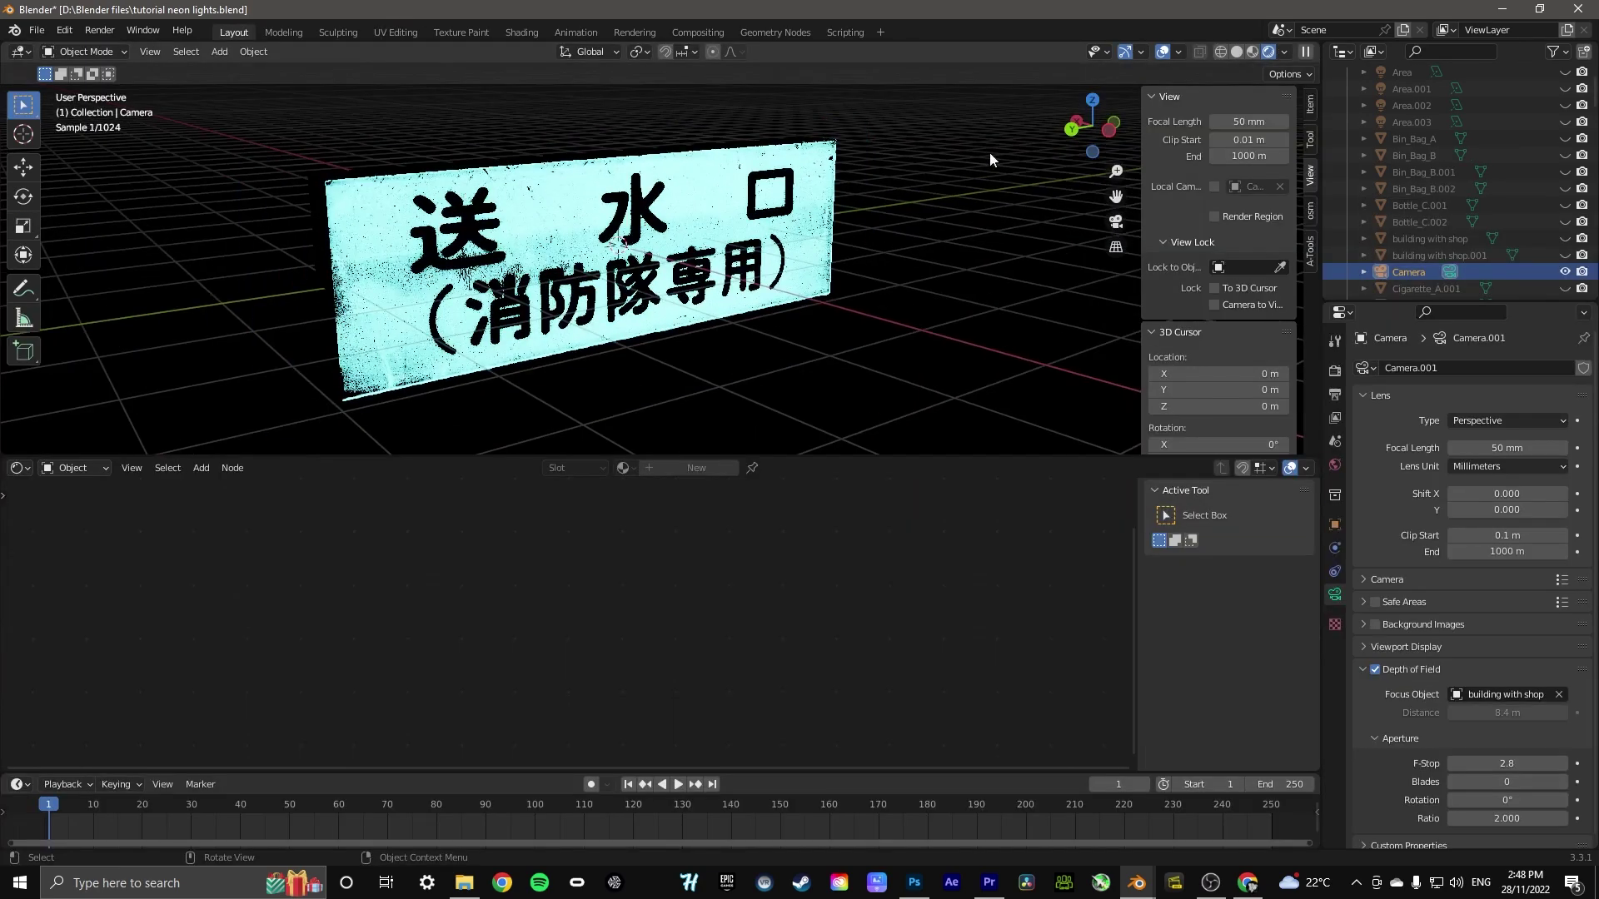
{"action": "left_click_drag", "start_coordinate": [1089, 126], "coordinate": [1033, 155]}
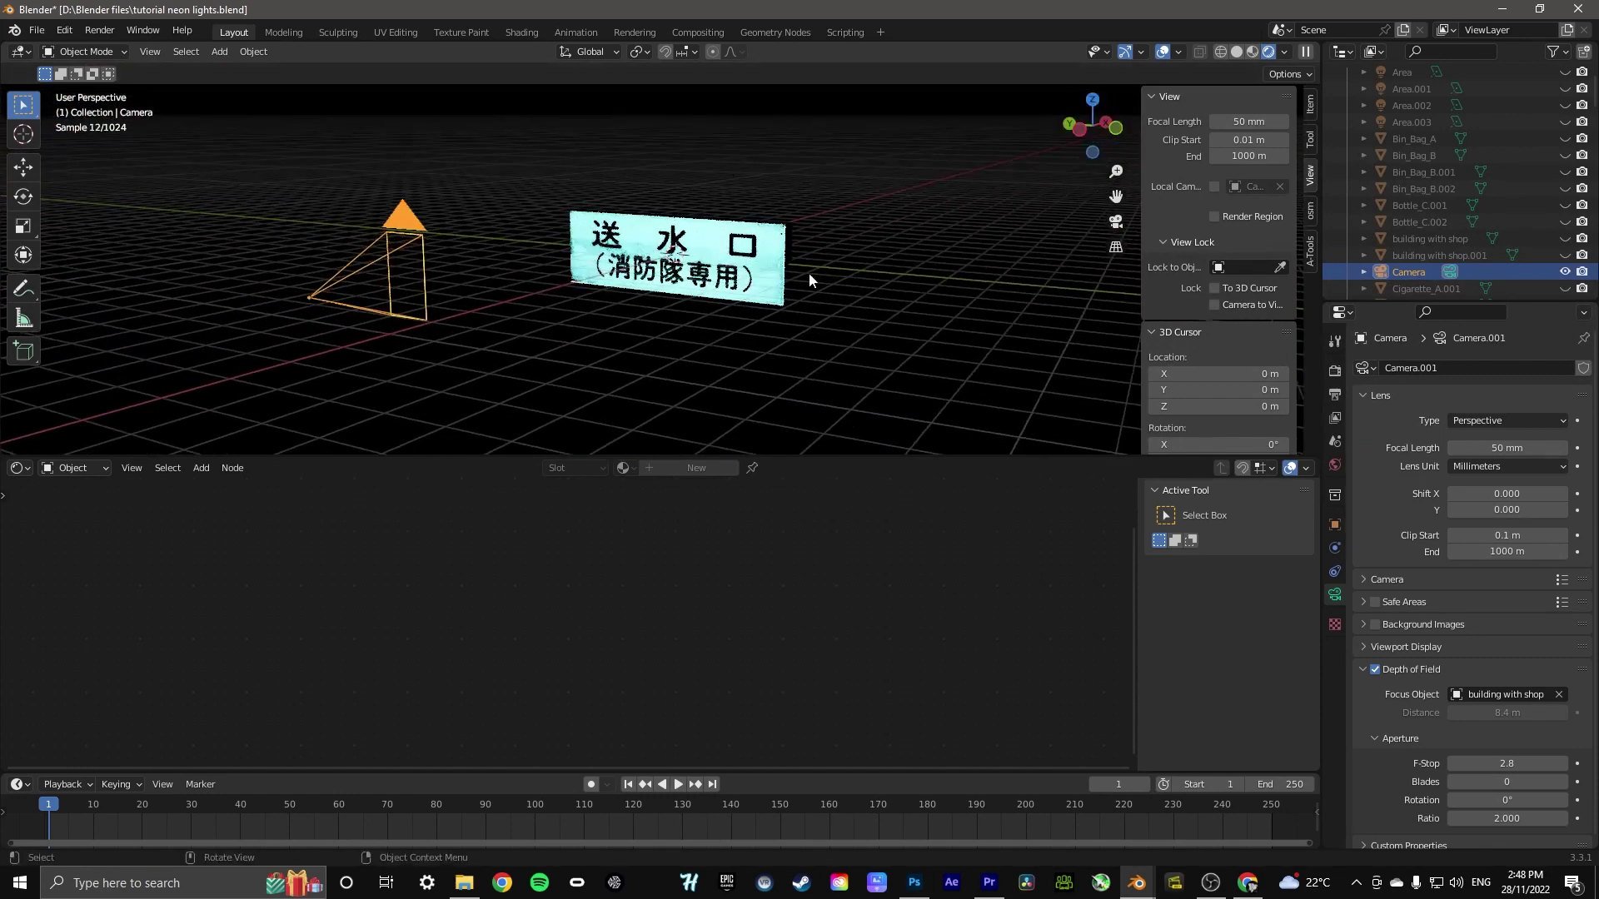
Preview other hues on the ColorRamp's left stop, then cancel to keep the original cyan glow
{"action": "left_click", "coordinate": [782, 250]}
{"action": "middle_click_drag", "start_coordinate": [533, 654], "coordinate": [585, 616]}
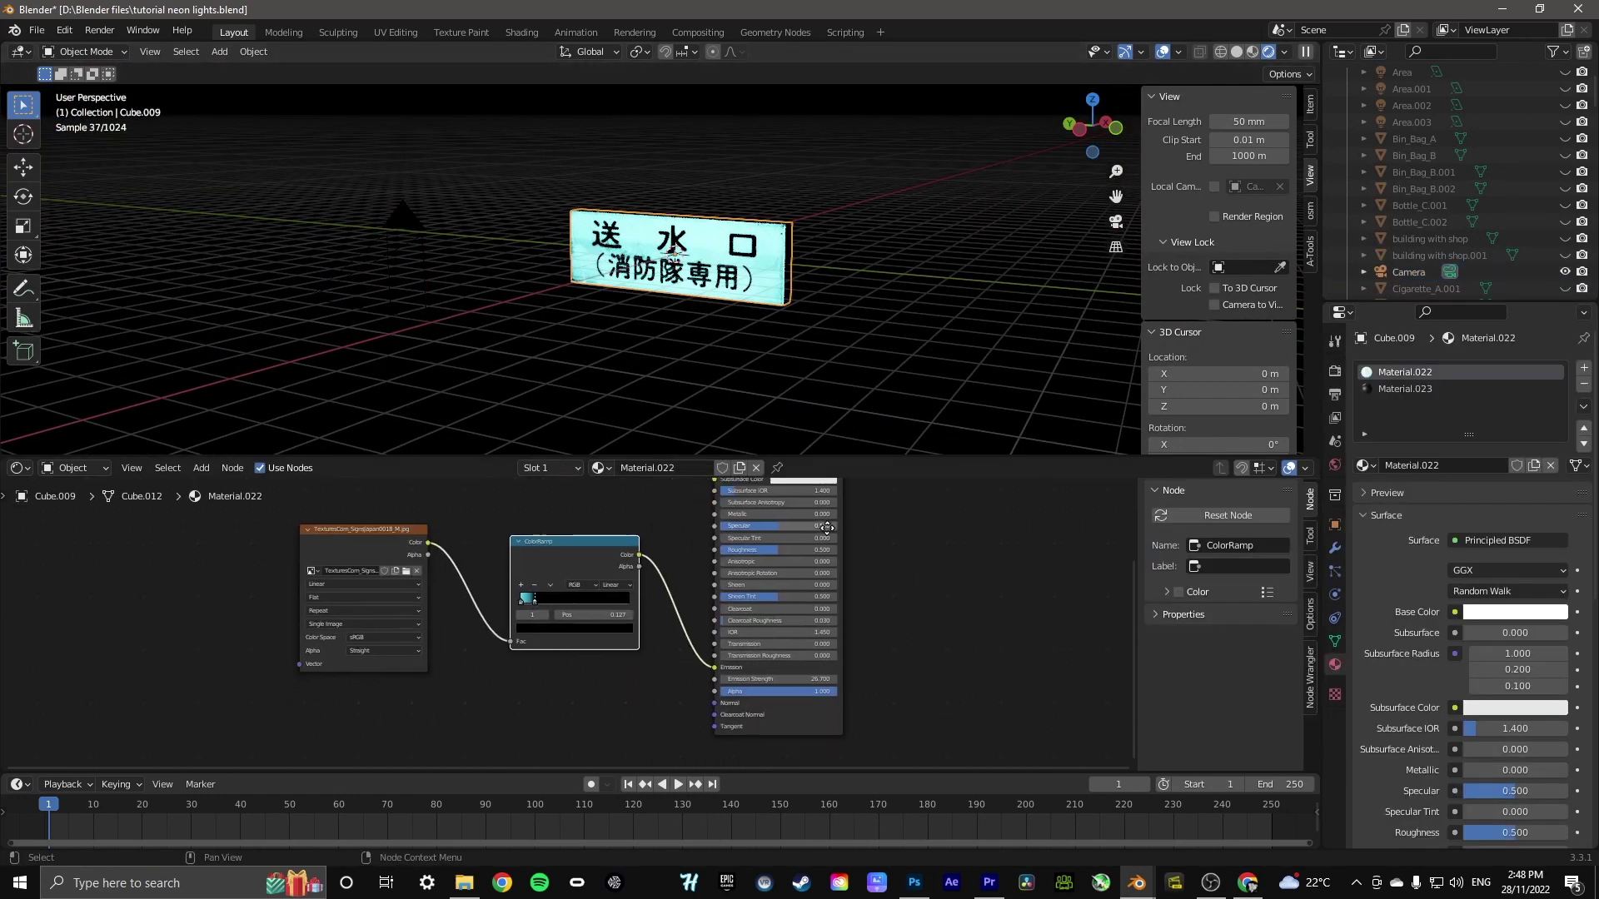
{"action": "scroll", "coordinate": [566, 629], "scroll_direction": "up", "scroll_amount": 4}
{"action": "scroll", "coordinate": [492, 609], "scroll_direction": "up", "scroll_amount": 1}
{"action": "left_click", "coordinate": [512, 587]}
{"action": "left_click", "coordinate": [582, 624]}
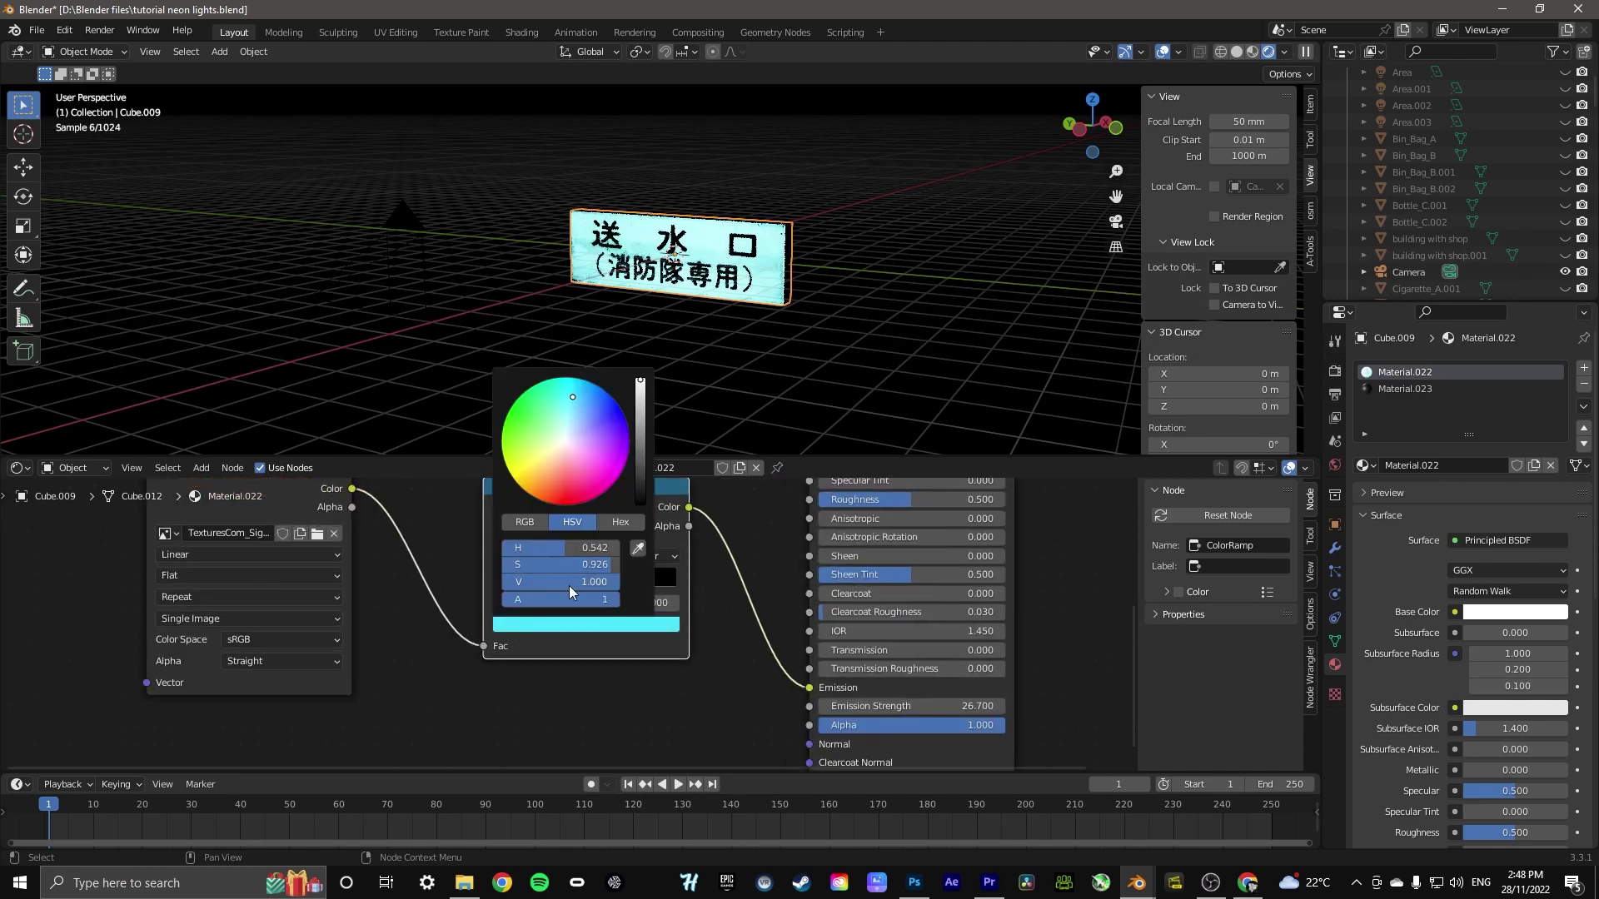
{"action": "left_click_drag", "start_coordinate": [597, 426], "coordinate": [592, 498]}
{"action": "right_click", "coordinate": [591, 498]}
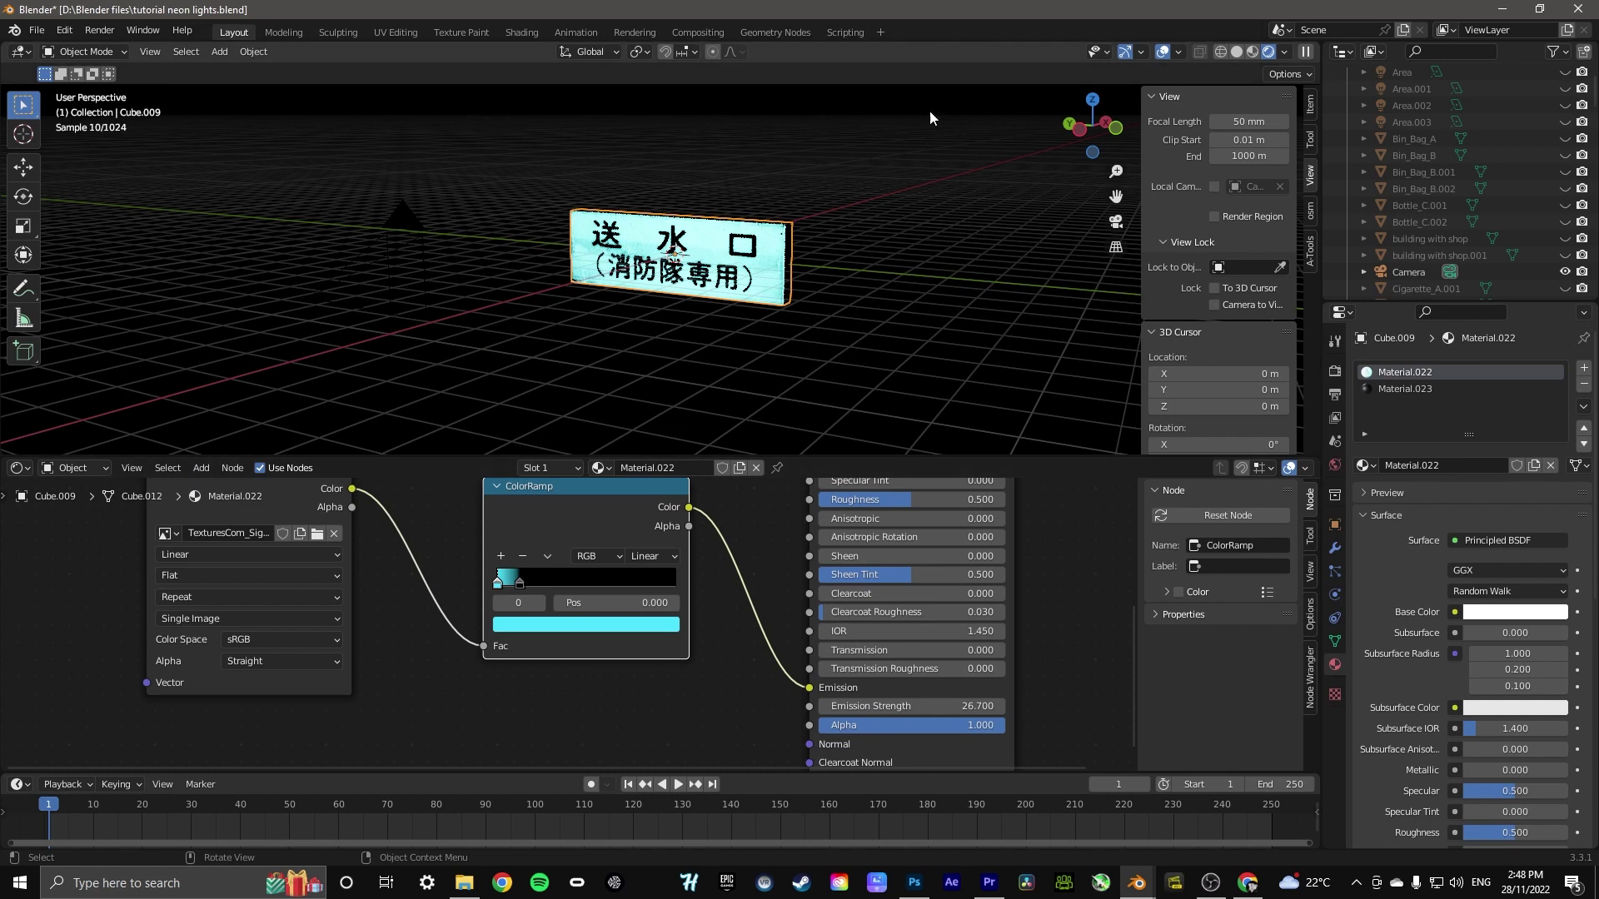
{"action": "left_click_drag", "start_coordinate": [1097, 126], "coordinate": [1200, 143]}
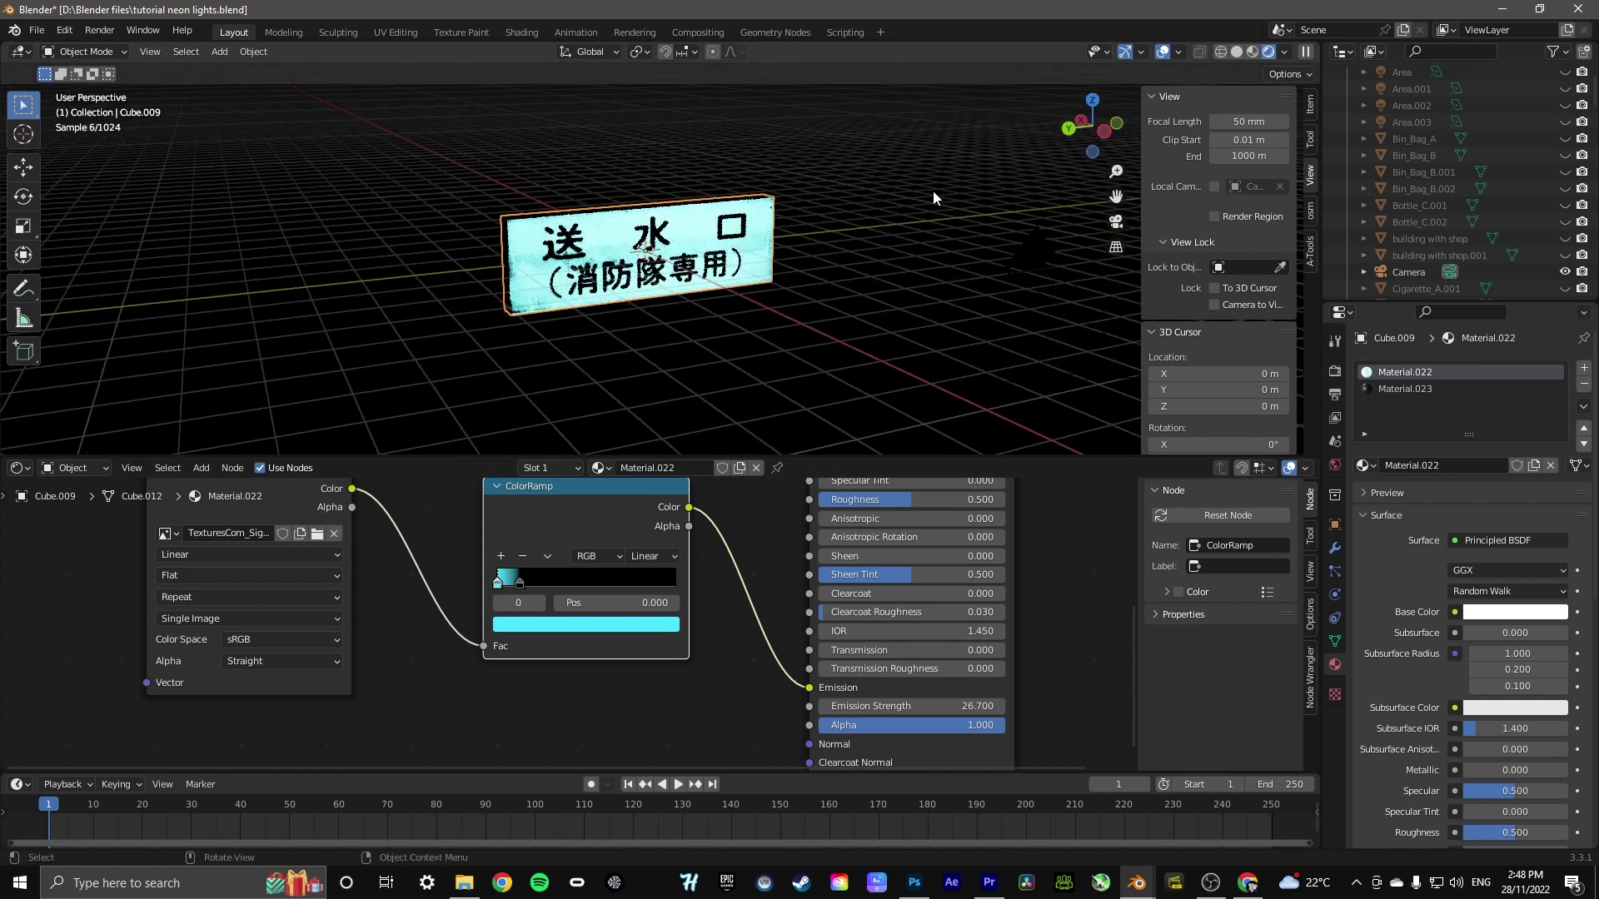
{"action": "scroll", "coordinate": [989, 198], "scroll_direction": "up", "scroll_amount": 2}
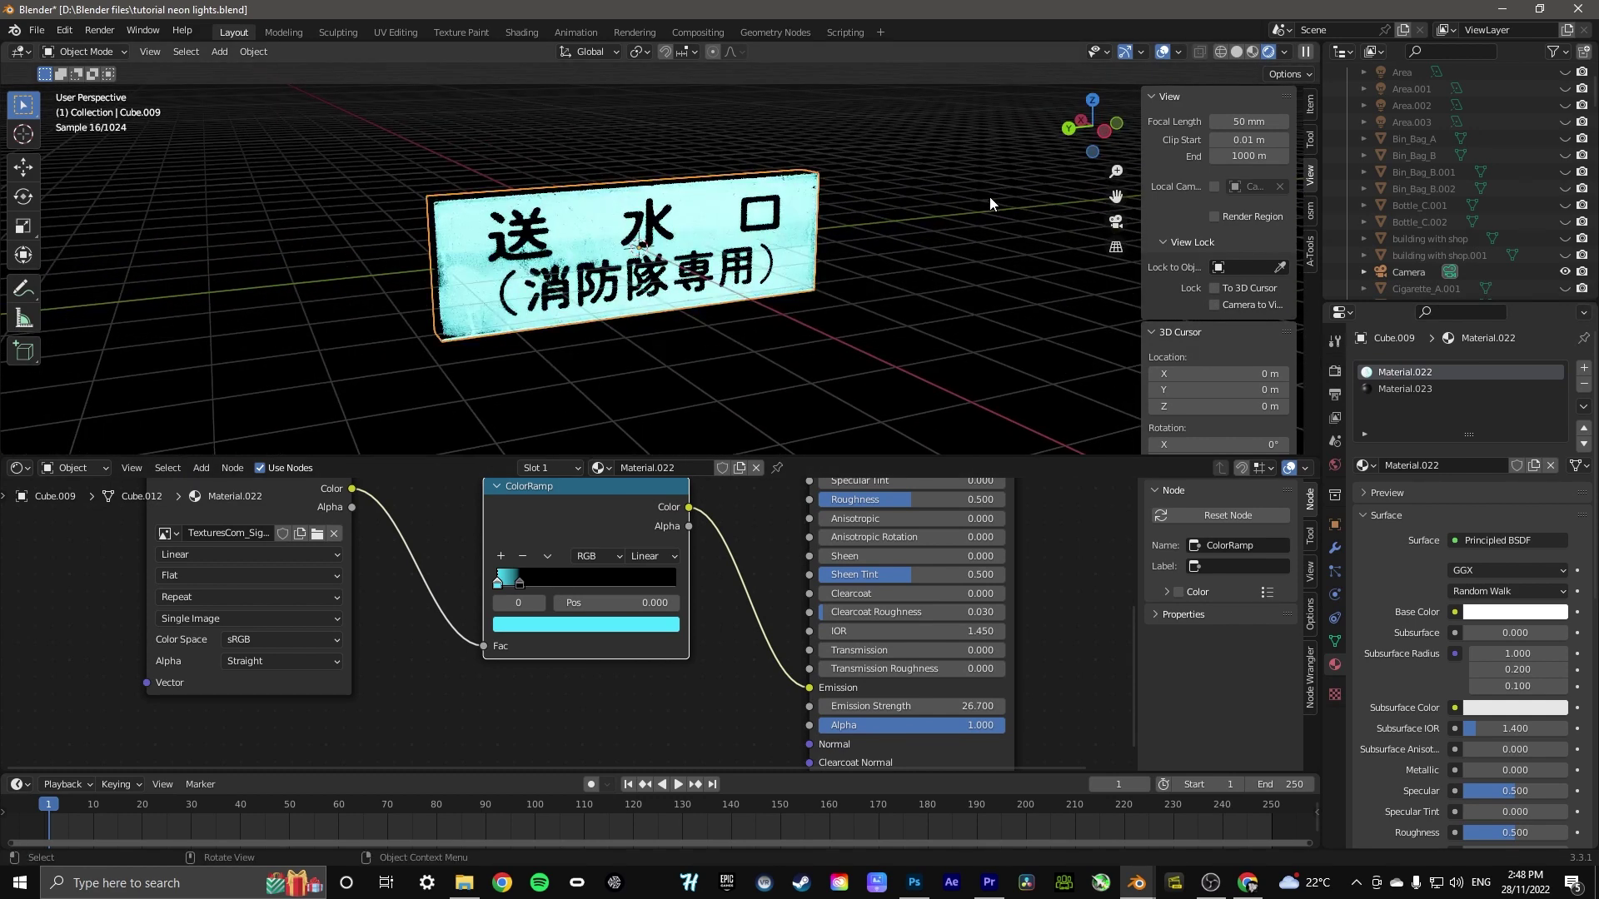